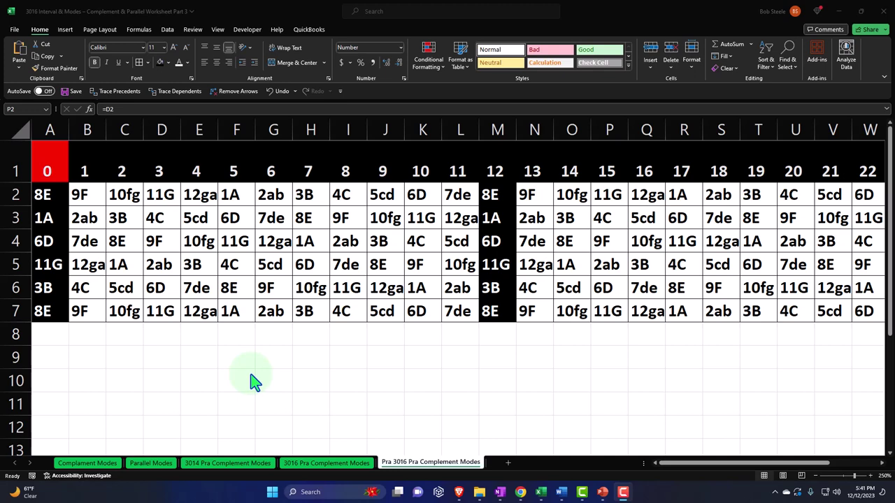
Look over the Complament Modes sheet for reference, returning to the Pra 3016 Pra Complement Modes practice sheet.
{"action": "left_click", "coordinate": [111, 465]}
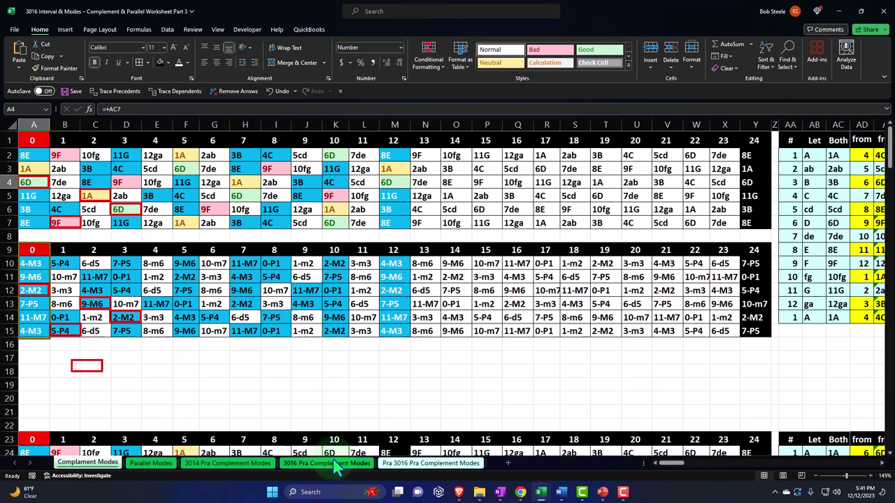
{"action": "left_click", "coordinate": [404, 462]}
{"action": "left_click", "coordinate": [365, 360]}
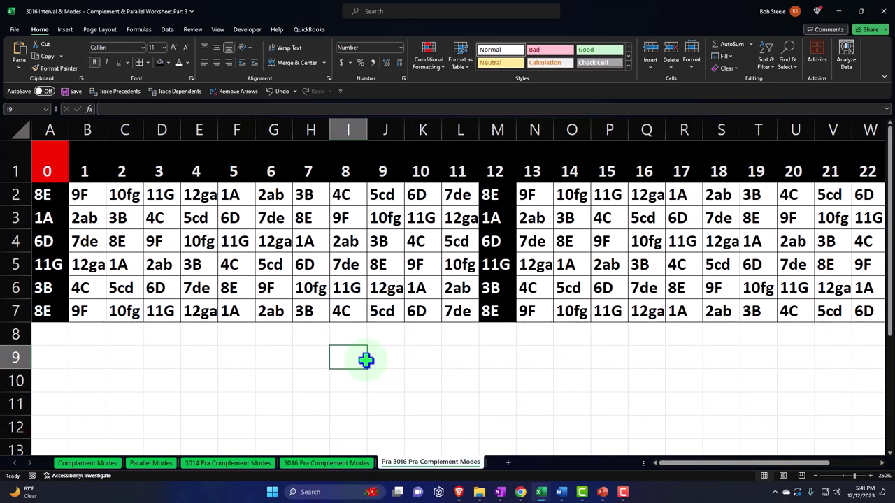
Examine the note table in columns AA to AC, including how AC3 combines the number and the letter.
{"action": "key", "text": "Right"}
{"action": "key", "text": "Right"}
{"action": "key", "text": "Right"}
{"action": "key", "text": "Right"}
{"action": "key", "text": "Right"}
{"action": "key", "text": "Right"}
{"action": "key", "text": "Right"}
{"action": "key", "text": "Right"}
{"action": "key", "text": "Right"}
{"action": "key", "text": "Right"}
{"action": "key", "text": "Right"}
{"action": "key", "text": "Right"}
{"action": "key", "text": "Right"}
{"action": "key", "text": "Right"}
{"action": "key", "text": "Right"}
{"action": "key", "text": "Right"}
{"action": "key", "text": "Right"}
{"action": "key", "text": "Right"}
{"action": "key", "text": "Right"}
{"action": "key", "text": "Right"}
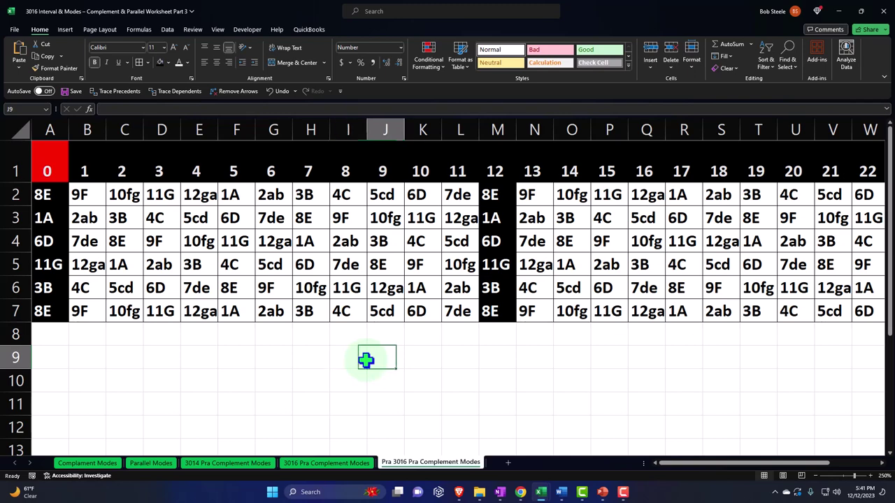
{"action": "key", "text": "Right"}
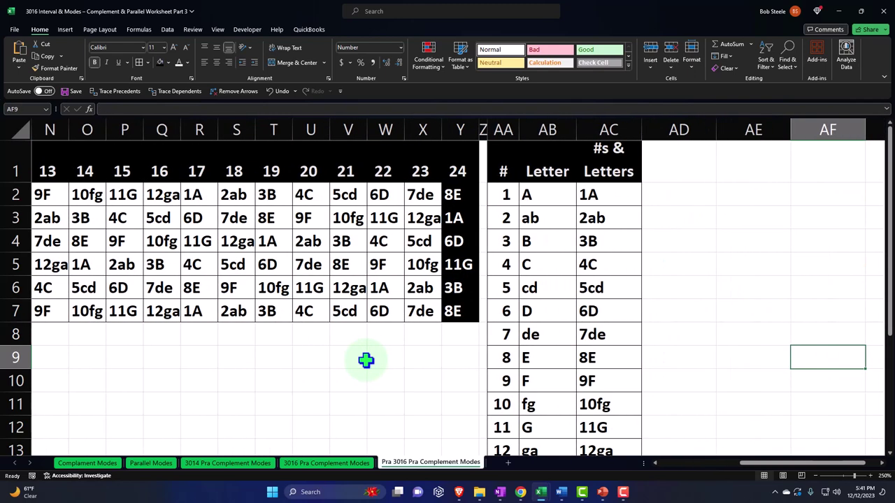
{"action": "left_click", "coordinate": [542, 197]}
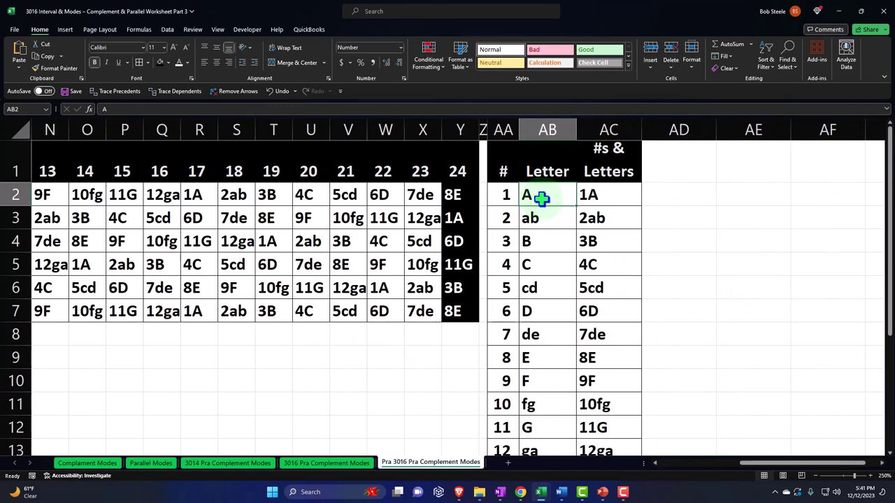
{"action": "key", "text": "Down"}
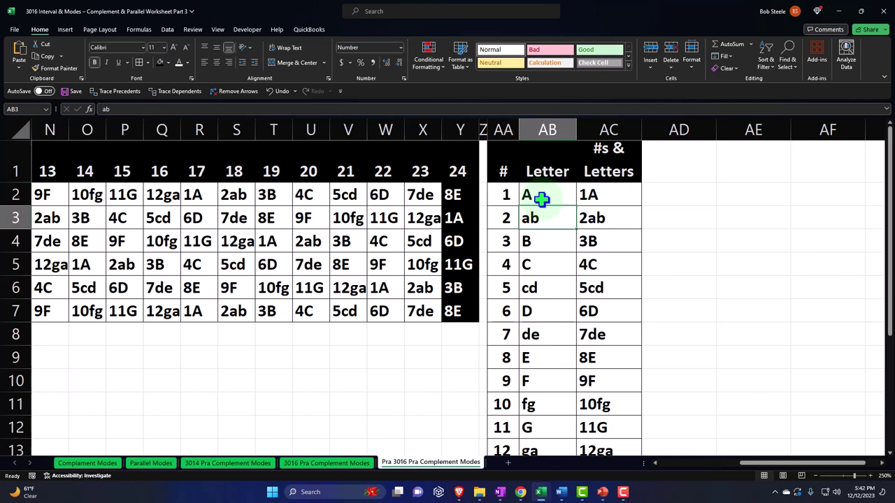
{"action": "key", "text": "Left"}
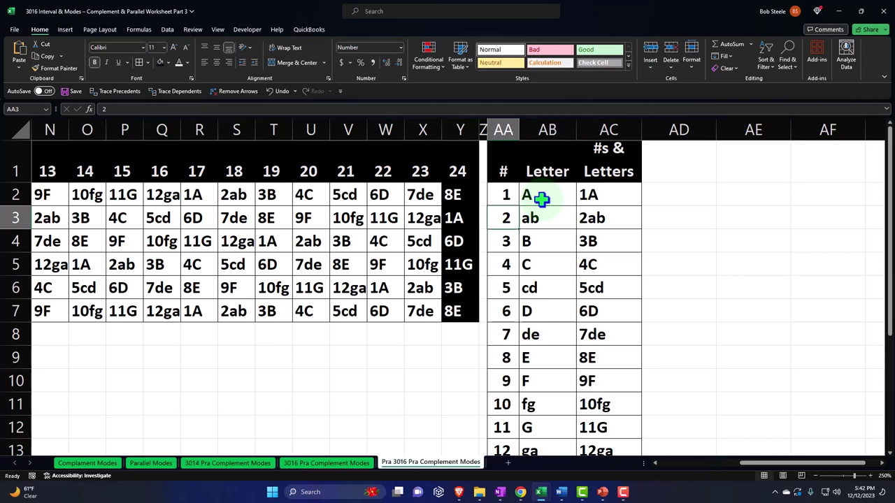
{"action": "key", "text": "Right"}
{"action": "key", "text": "Right"}
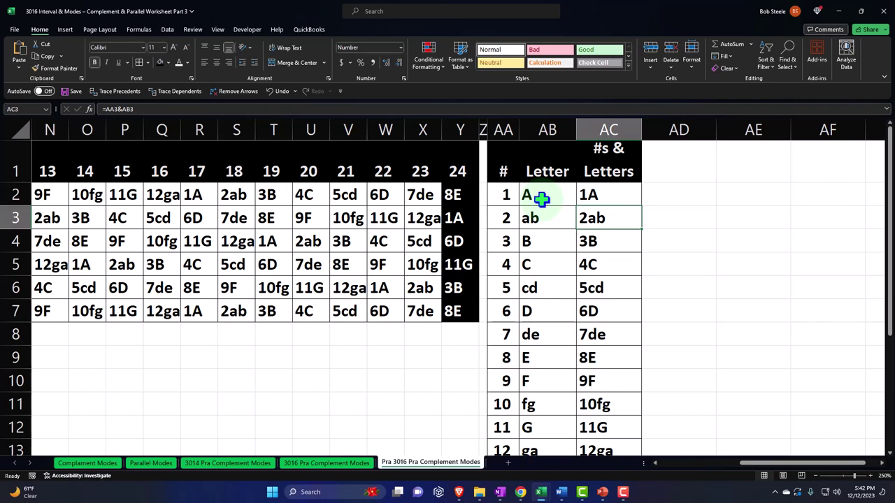
Go back to the start of the fretboard grid and examine the open-string notes in A3 and A2.
{"action": "key", "text": "Left"}
{"action": "key", "text": "Left"}
{"action": "key", "text": "Left"}
{"action": "key", "text": "Left"}
{"action": "key", "text": "Left"}
{"action": "key", "text": "Left"}
{"action": "key", "text": "Left"}
{"action": "key", "text": "Left"}
{"action": "key", "text": "Left"}
{"action": "key", "text": "Left"}
{"action": "key", "text": "Left"}
{"action": "key", "text": "Left"}
{"action": "key", "text": "Left"}
{"action": "key", "text": "Left"}
{"action": "key", "text": "Left"}
{"action": "key", "text": "Left"}
{"action": "key", "text": "Left"}
{"action": "key", "text": "Left"}
{"action": "key", "text": "Left"}
{"action": "key", "text": "Left"}
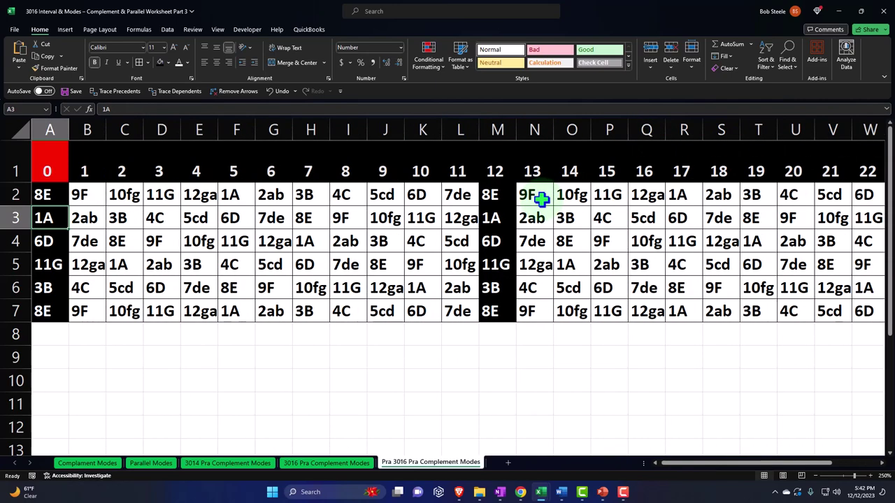
{"action": "key", "text": "Up"}
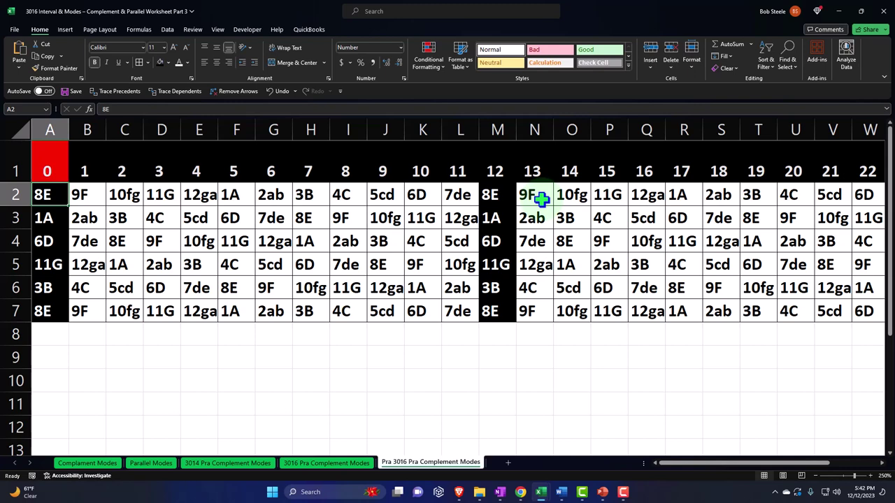
Follow the notes along row 2 of the fretboard grid through to the empty columns beyond the note table.
{"action": "key", "text": "Right"}
{"action": "key", "text": "Right"}
{"action": "key", "text": "Right"}
{"action": "key", "text": "Right"}
{"action": "key", "text": "Right"}
{"action": "key", "text": "Right"}
{"action": "key", "text": "Right"}
{"action": "key", "text": "Right"}
{"action": "key", "text": "Right"}
{"action": "key", "text": "Right"}
{"action": "key", "text": "Right"}
{"action": "key", "text": "Right"}
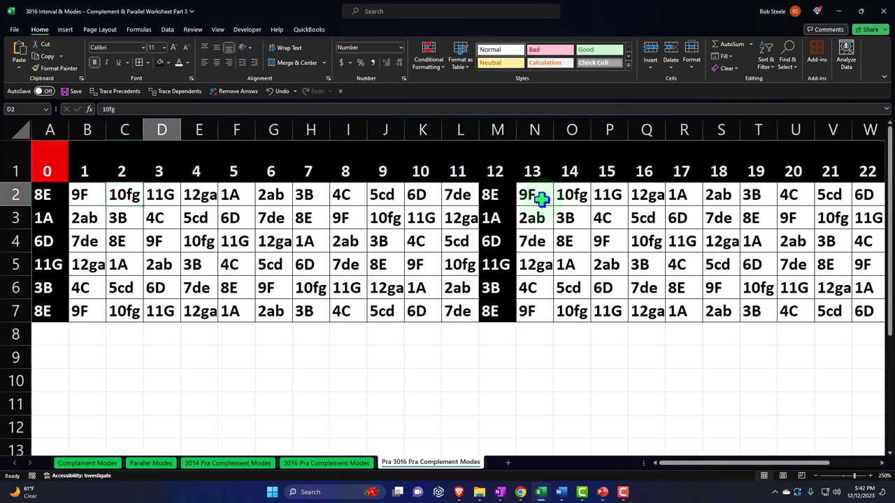
{"action": "key", "text": "Right"}
{"action": "key", "text": "Right"}
{"action": "key", "text": "Right"}
{"action": "key", "text": "Right"}
{"action": "key", "text": "Right"}
{"action": "key", "text": "Right"}
{"action": "key", "text": "Right"}
{"action": "key", "text": "Right"}
{"action": "key", "text": "Right"}
{"action": "key", "text": "Right"}
{"action": "key", "text": "Right"}
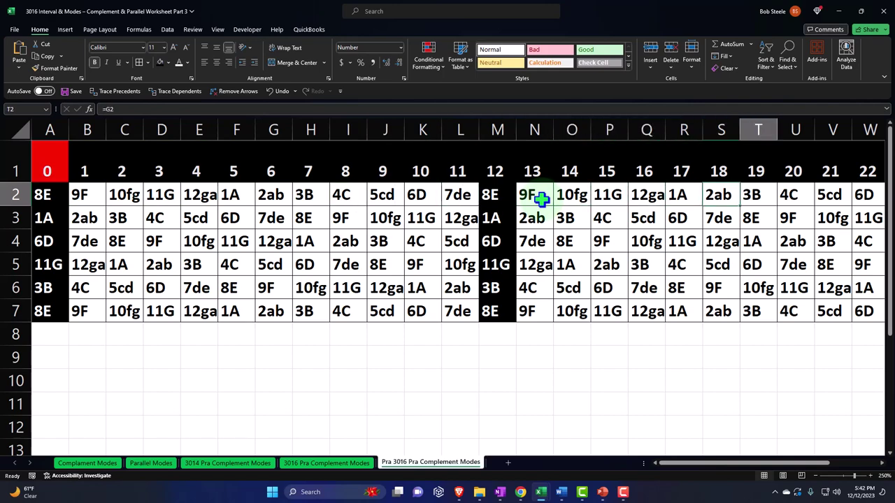
{"action": "key", "text": "Right"}
{"action": "key", "text": "Right"}
{"action": "key", "text": "Right"}
{"action": "key", "text": "Right"}
{"action": "key", "text": "Right"}
{"action": "key", "text": "Right"}
{"action": "key", "text": "Right"}
{"action": "key", "text": "Right"}
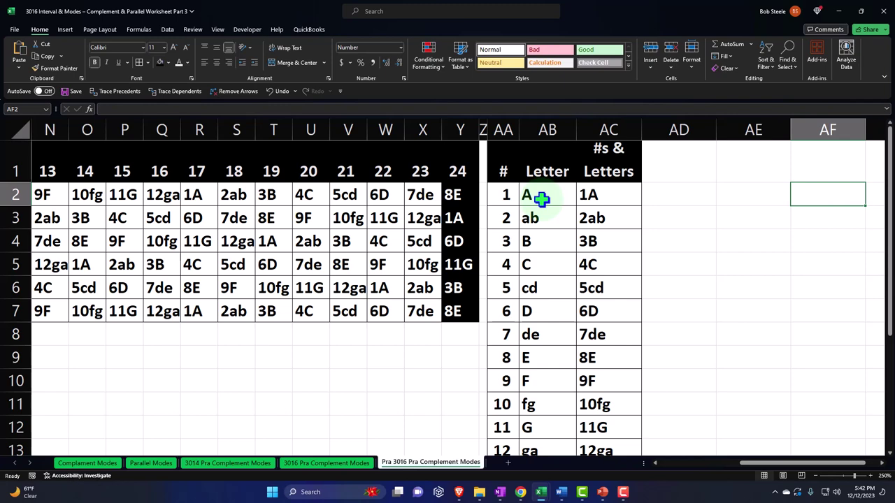
{"action": "key", "text": "Right"}
{"action": "key", "text": "Right"}
{"action": "key", "text": "Right"}
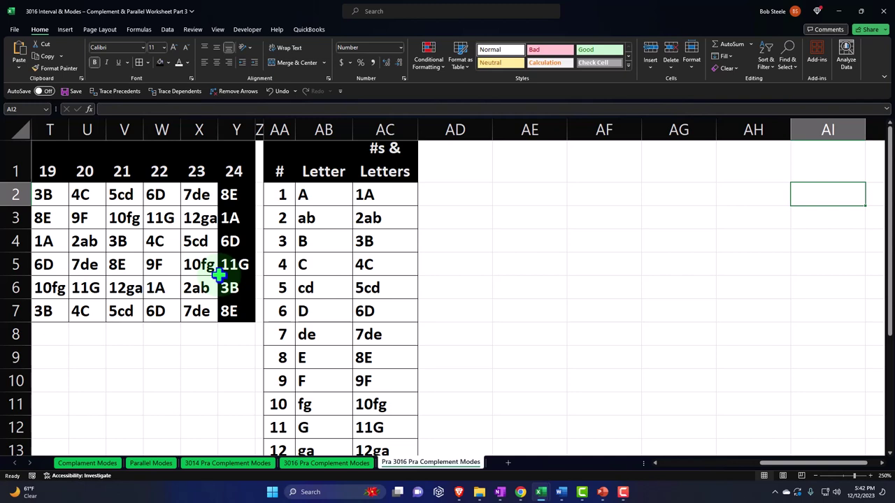
Enter the heading "Start From Root" in cell AD1, beside the #s & Letters column.
{"action": "left_click", "coordinate": [437, 165]}
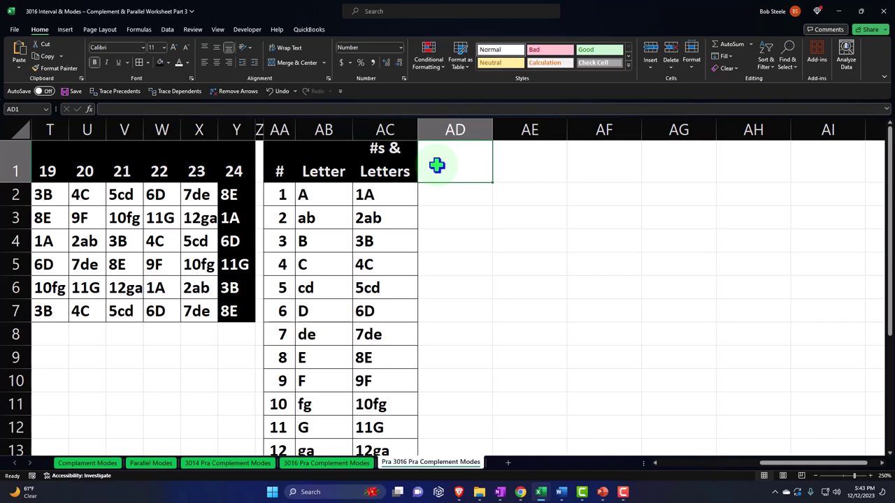
{"action": "key", "text": "Down"}
{"action": "key", "text": "Up"}
{"action": "type", "text": "Starr"}
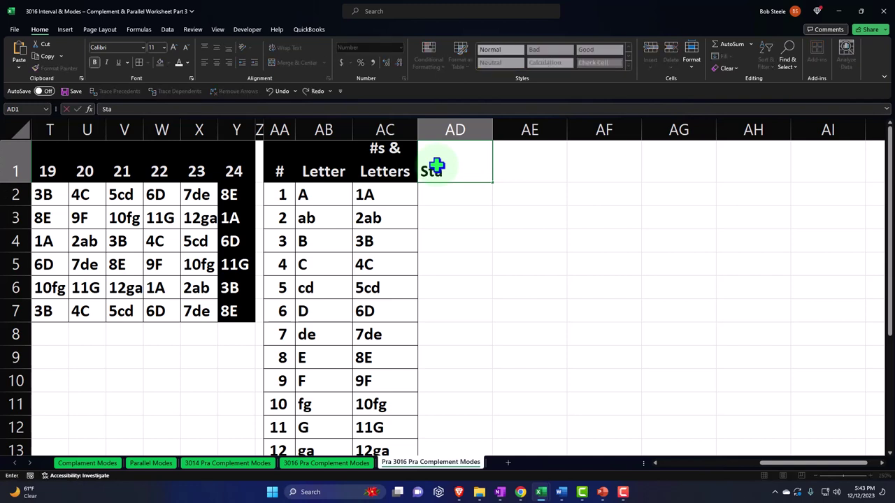
{"action": "key", "text": "BackSpace"}
{"action": "type", "text": "t From Root"}
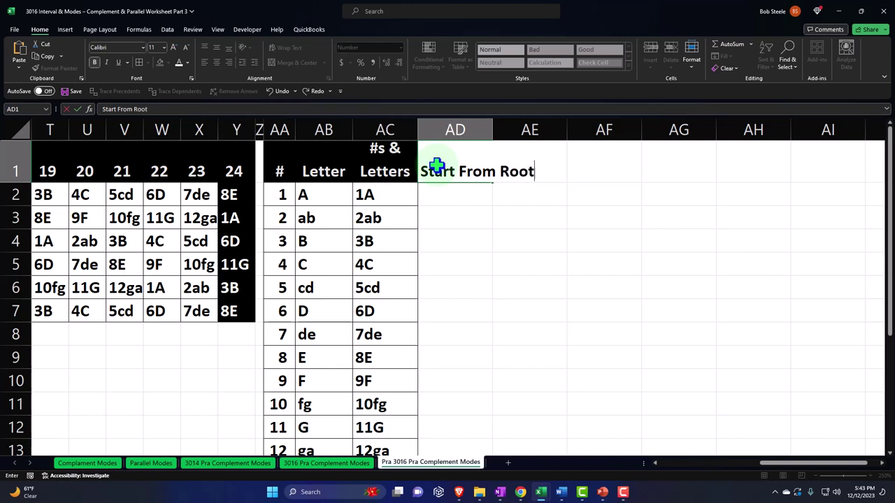
{"action": "key", "text": "Return"}
Copy the header formatting of AC1 onto AD1 with Format Painter and make row 1 slightly taller.
{"action": "left_click", "coordinate": [437, 165]}
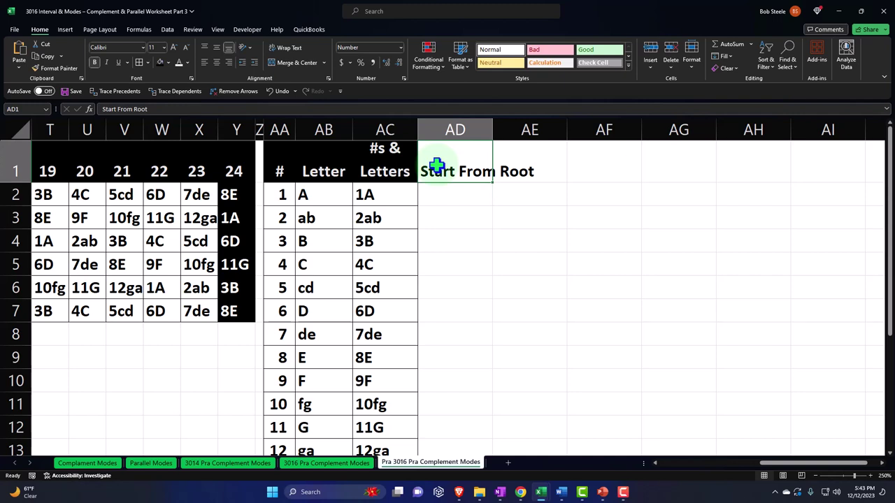
{"action": "left_click", "coordinate": [385, 163]}
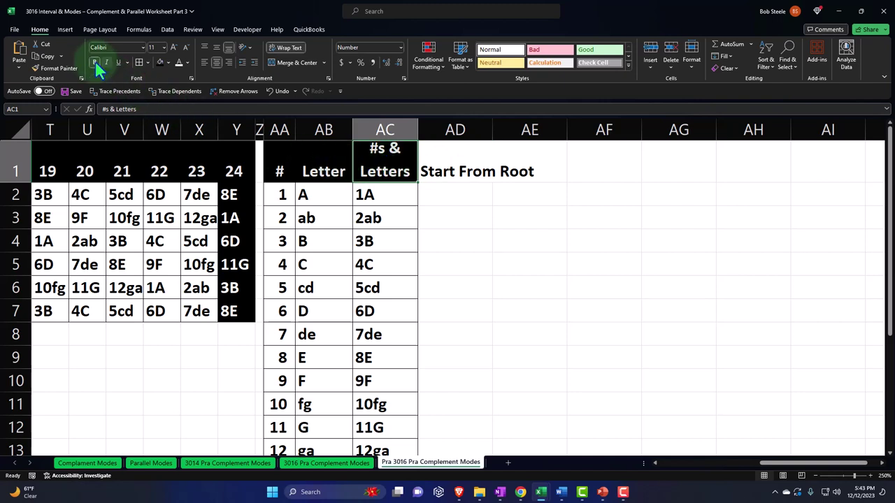
{"action": "left_click", "coordinate": [46, 72]}
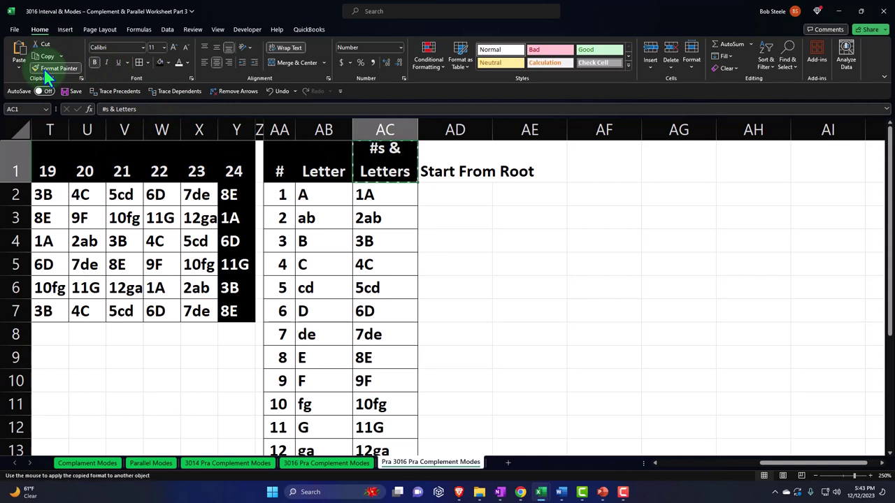
{"action": "left_click", "coordinate": [470, 168]}
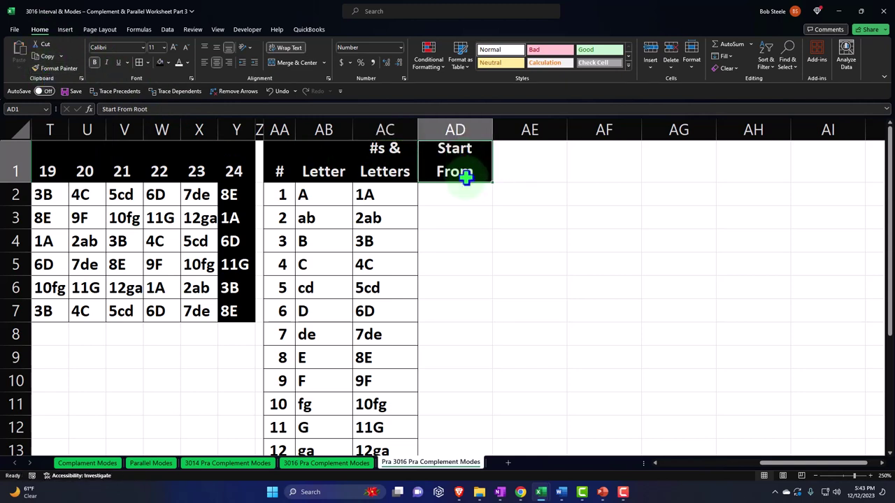
{"action": "left_click_drag", "start_coordinate": [16, 181], "coordinate": [17, 187]}
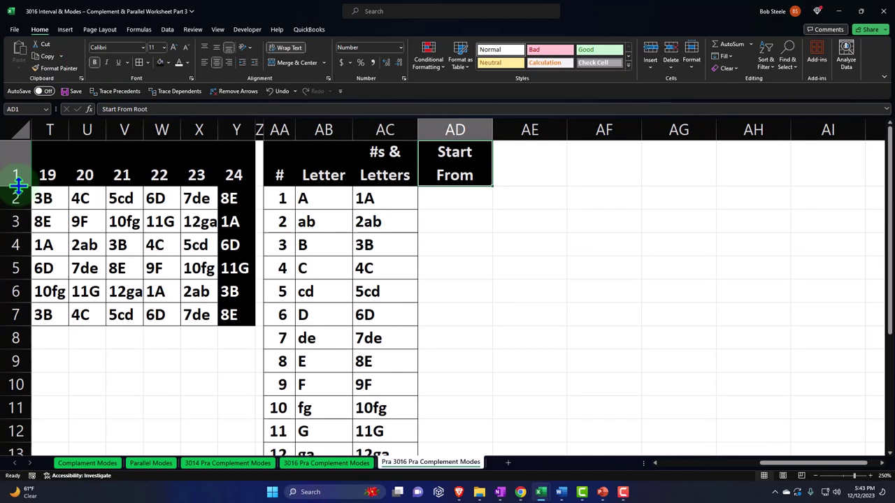
Enter the starting number 4 in AD2 and give the cell a light green fill.
{"action": "left_click", "coordinate": [446, 201]}
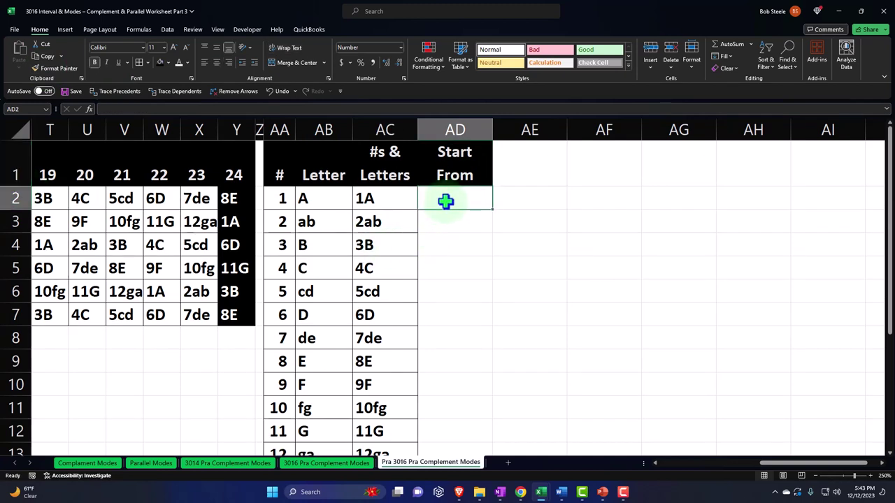
{"action": "type", "text": "4"}
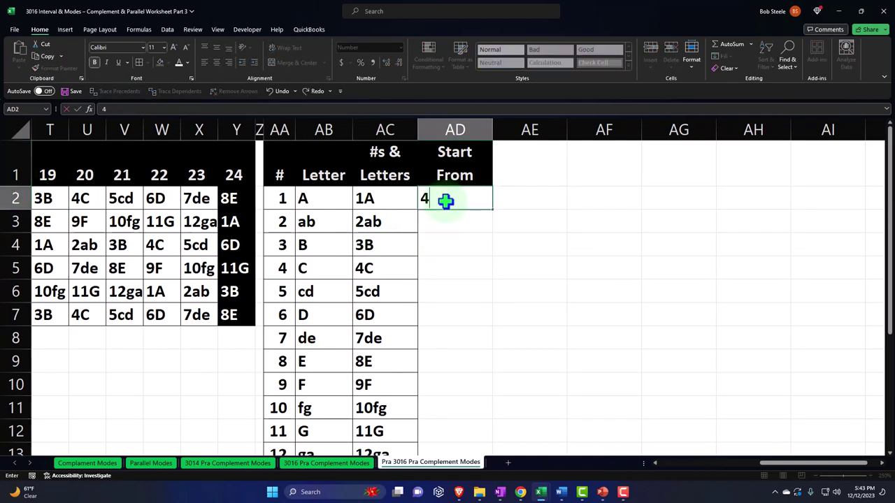
{"action": "key", "text": "Return"}
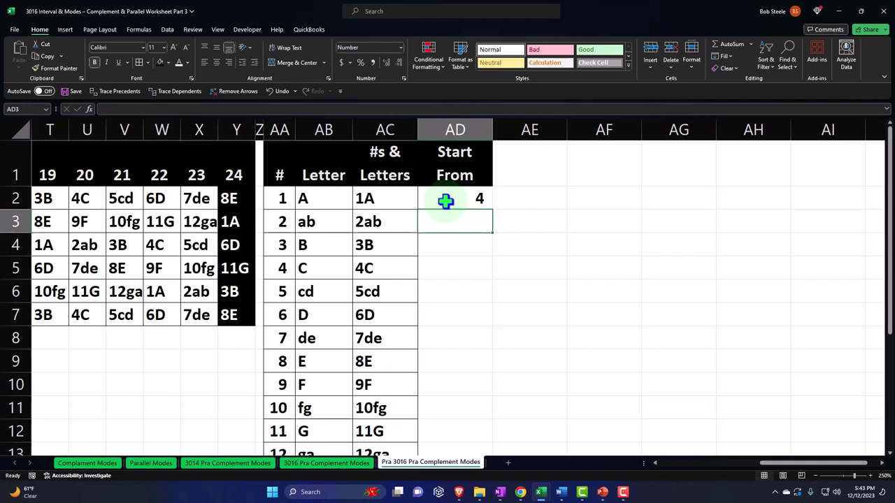
{"action": "left_click", "coordinate": [445, 201]}
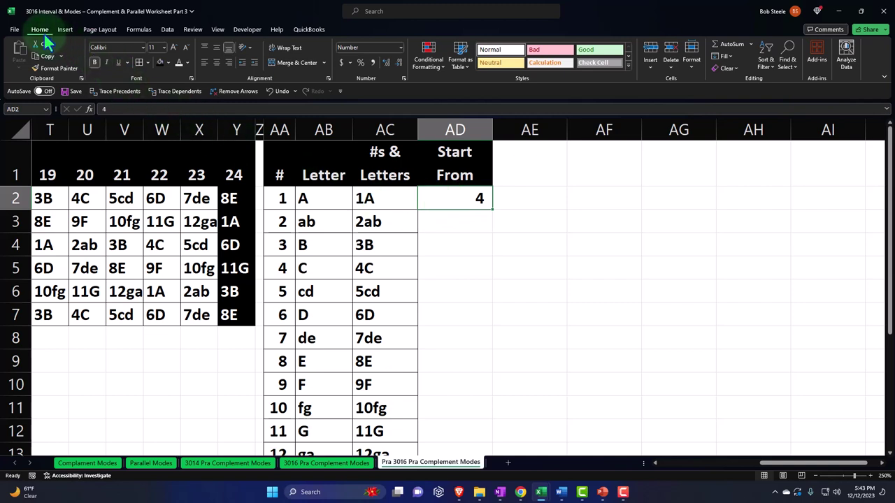
{"action": "left_click", "coordinate": [168, 62]}
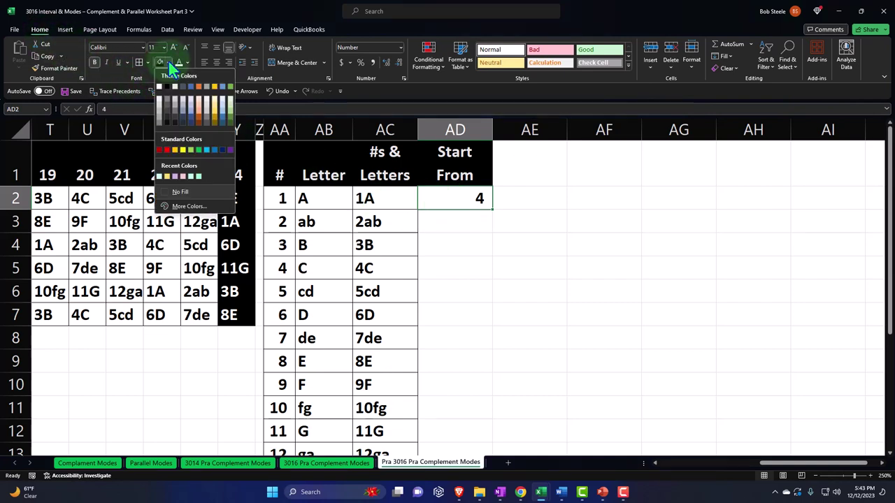
{"action": "left_click", "coordinate": [198, 150]}
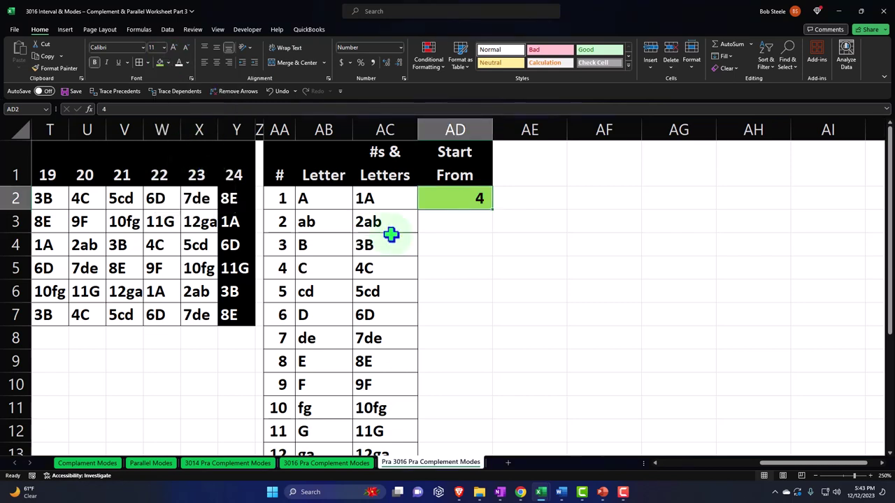
Enter the formula =AD2+1 in AD3 to count up from the starting number.
{"action": "left_click", "coordinate": [449, 233]}
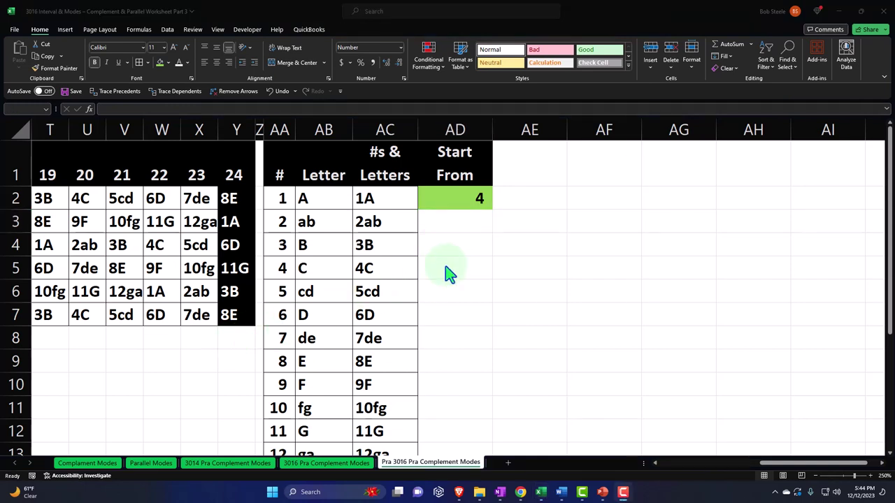
{"action": "type", "text": "="}
{"action": "key", "text": "Up"}
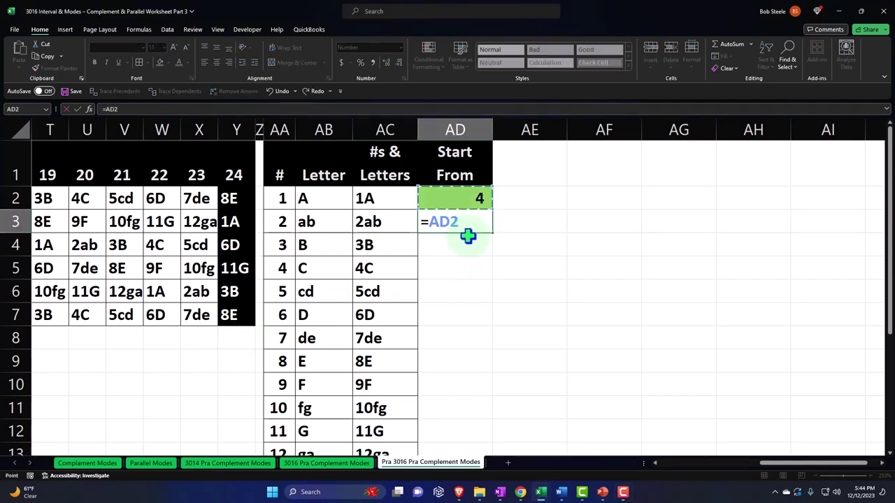
{"action": "type", "text": "+1"}
{"action": "key", "text": "Return"}
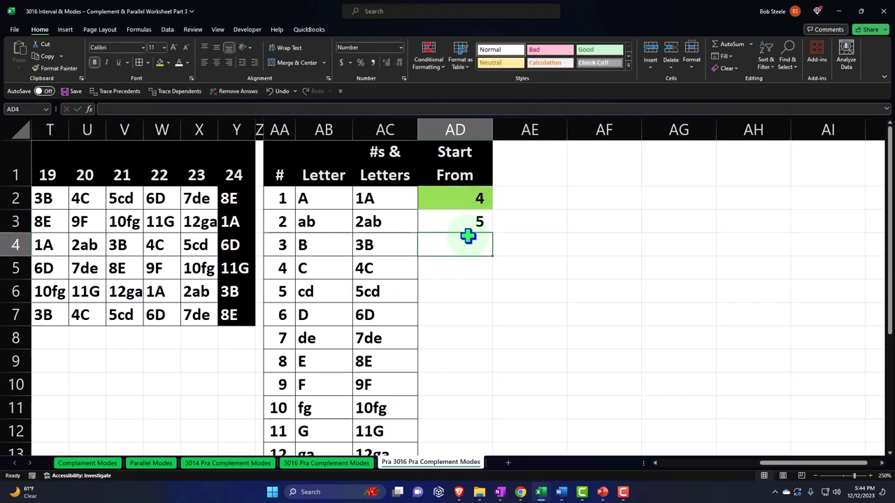
Fill the AD3 formula down to AD13, the last row of the note table, and check the formula in AD11.
{"action": "left_click", "coordinate": [474, 223]}
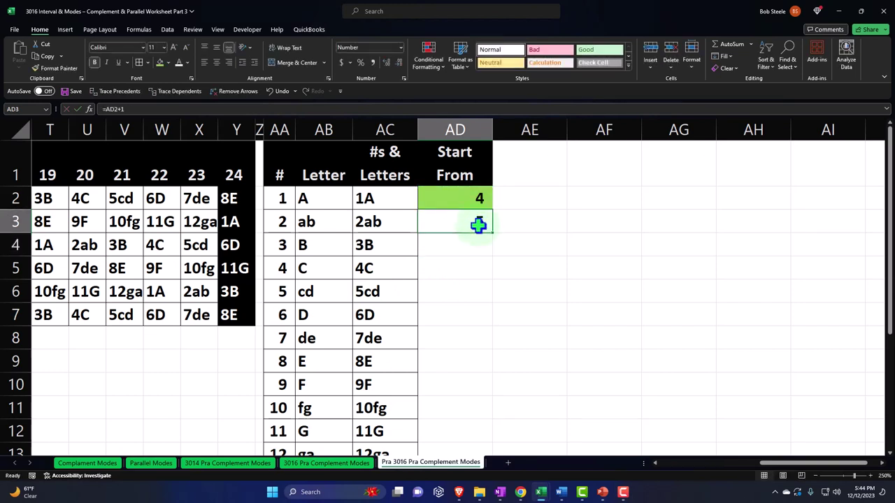
{"action": "left_click_drag", "start_coordinate": [492, 233], "coordinate": [479, 432]}
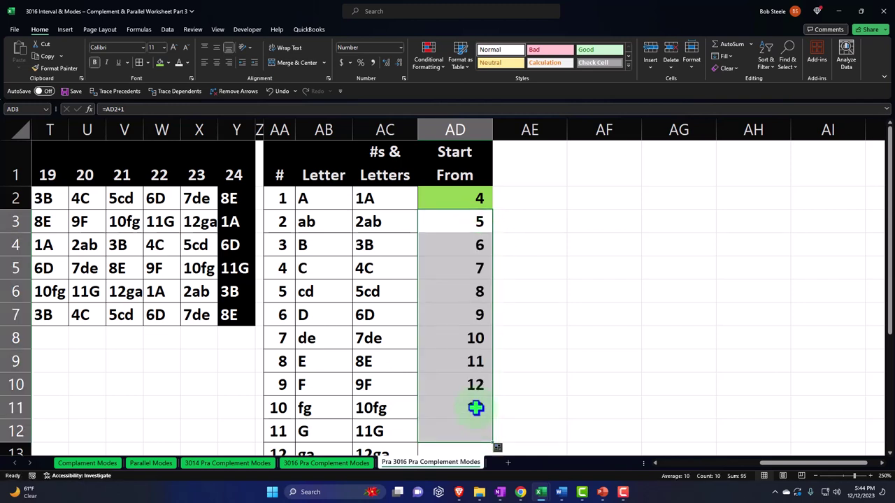
{"action": "scroll", "coordinate": [476, 398], "scroll_direction": "down", "scroll_amount": 1}
{"action": "left_click_drag", "start_coordinate": [493, 374], "coordinate": [493, 393]}
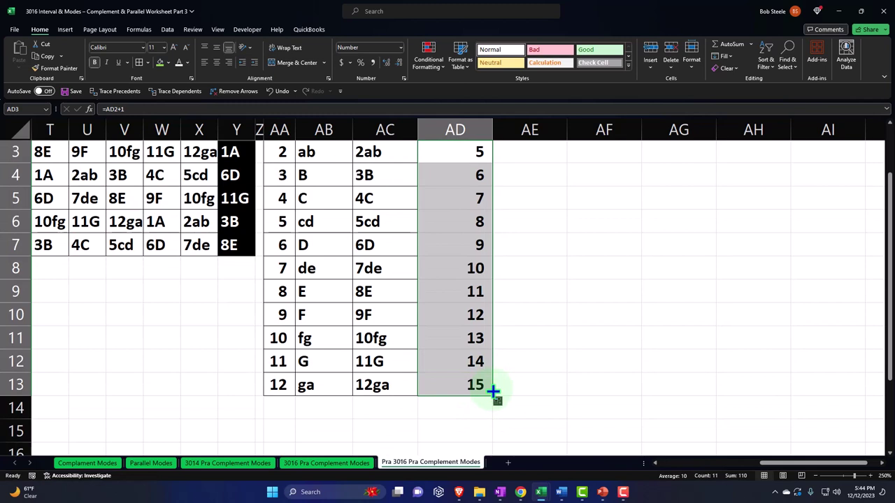
{"action": "left_click", "coordinate": [475, 338]}
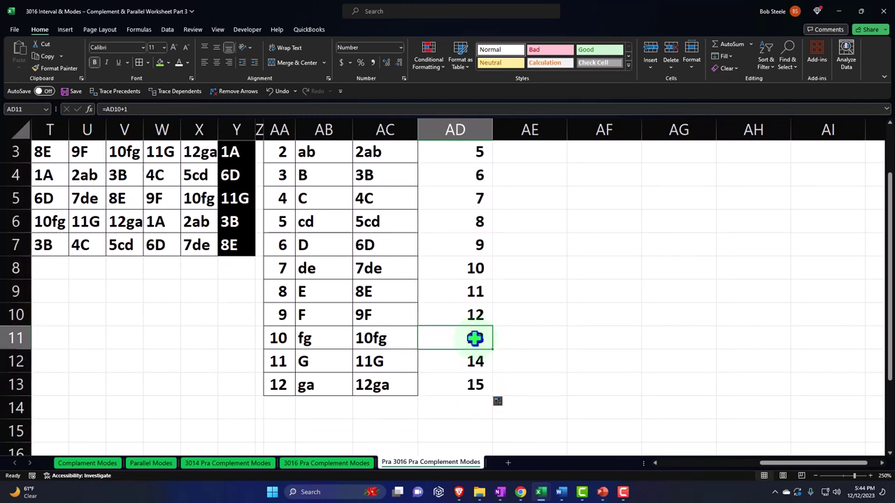
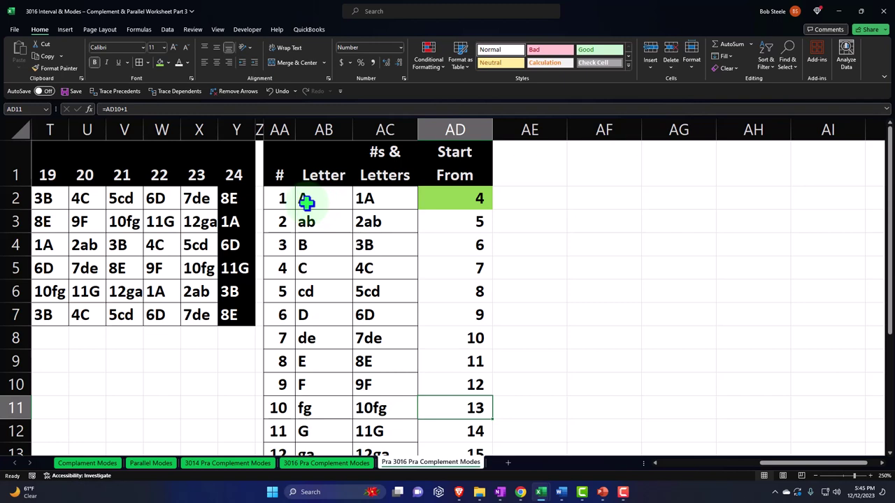
Clear the counting formulas from AD3:AD13, keeping only the starting number in AD2.
{"action": "left_click", "coordinate": [457, 200]}
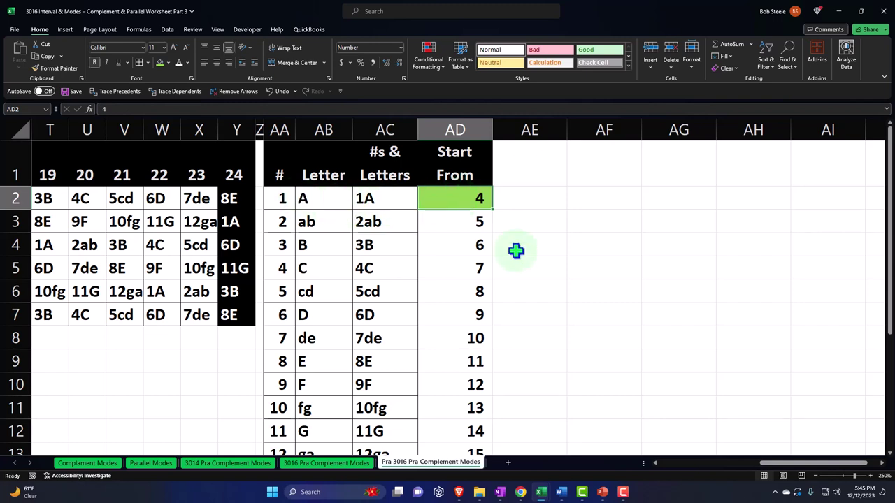
{"action": "left_click_drag", "start_coordinate": [476, 223], "coordinate": [457, 413]}
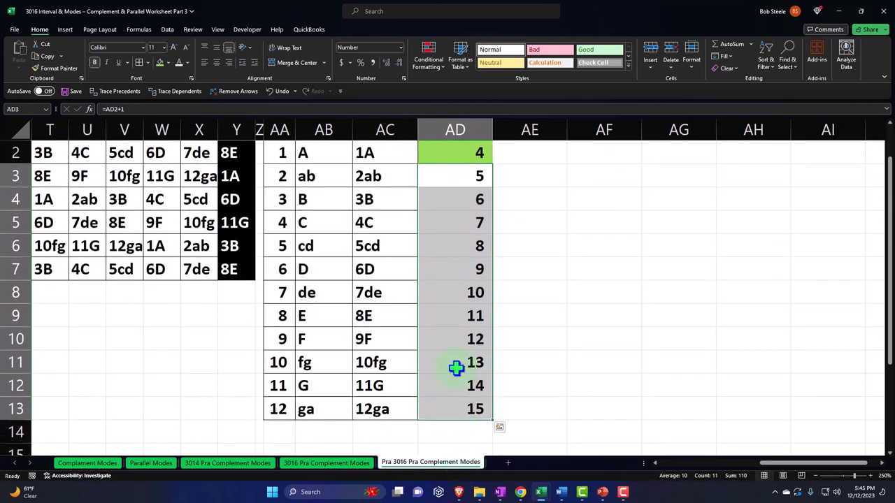
{"action": "key", "text": "Delete"}
{"action": "scroll", "coordinate": [456, 368], "scroll_direction": "up", "scroll_amount": 1}
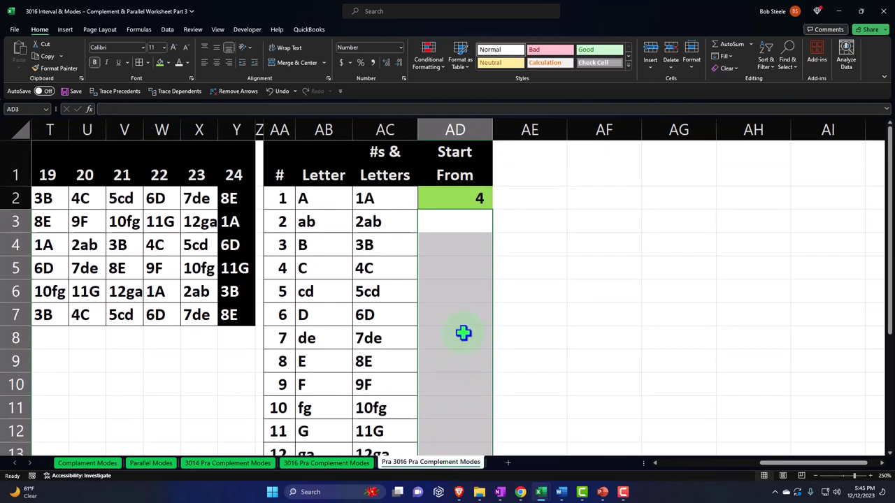
Enter the formula =IF(AD2+1<13,AD2+1,AD2+1-13) in AD3.
{"action": "left_click", "coordinate": [455, 221]}
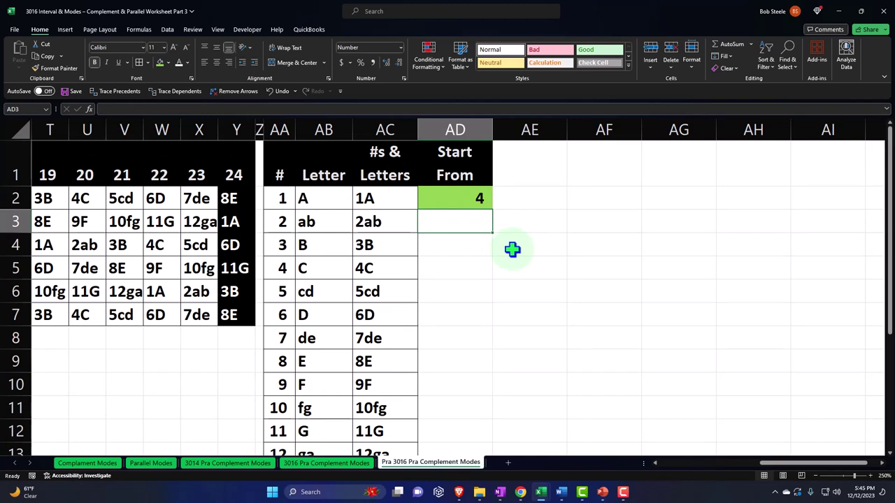
{"action": "type", "text": "=if("}
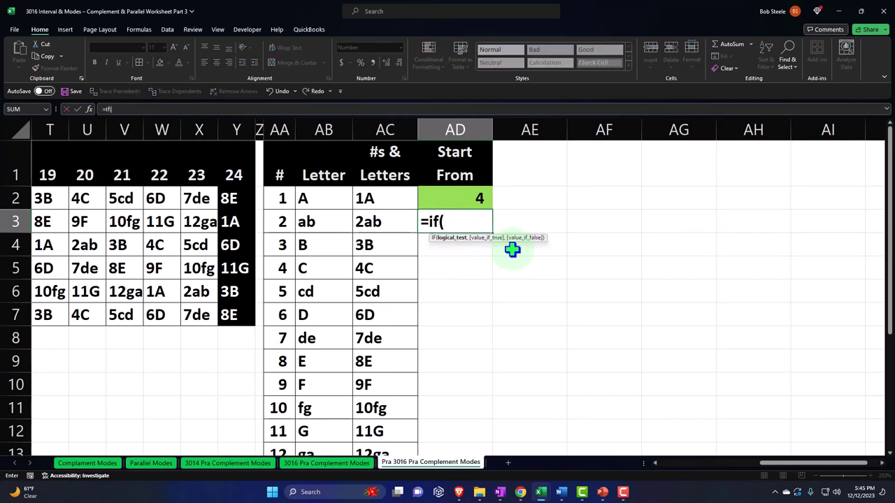
{"action": "key", "text": "Up"}
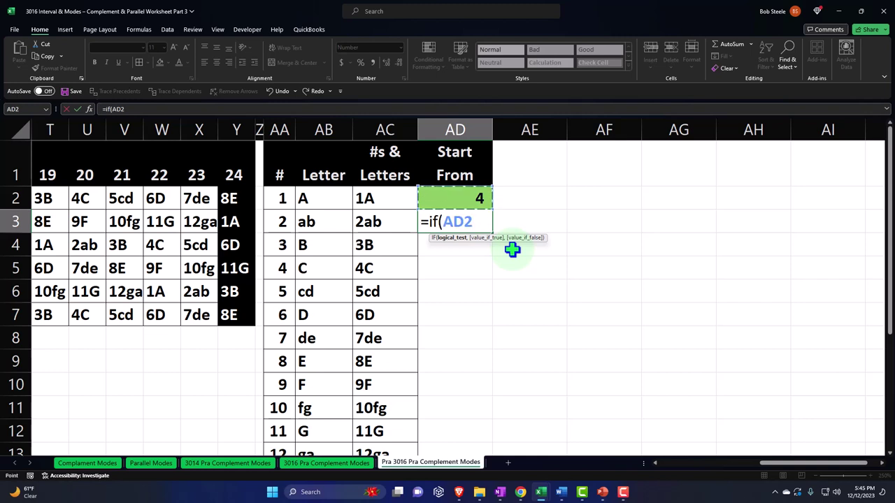
{"action": "type", "text": "+1<163"}
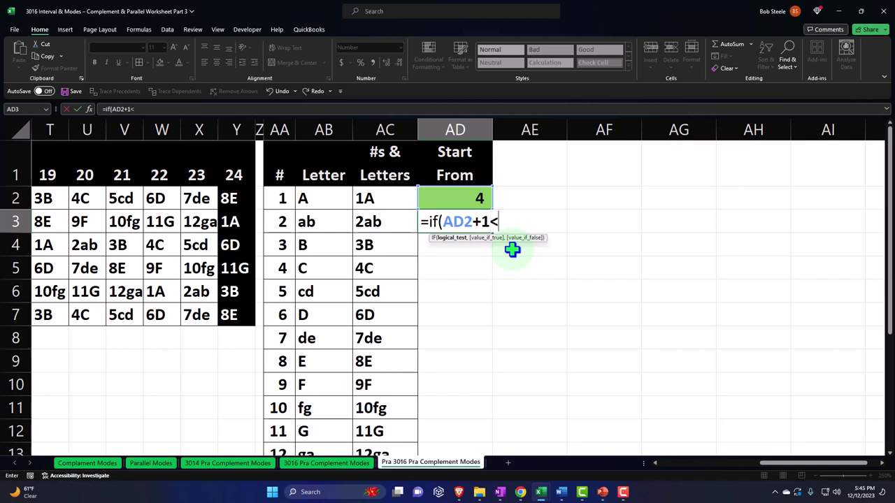
{"action": "key", "text": "BackSpace"}
{"action": "key", "text": "BackSpace"}
{"action": "type", "text": "3"}
{"action": "type", "text": ","}
{"action": "type", "text": "AD2+"}
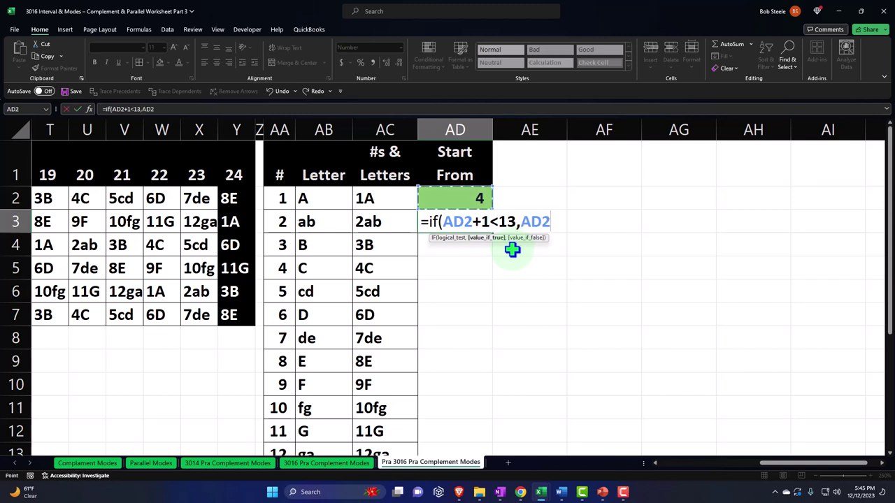
{"action": "type", "text": "1,"}
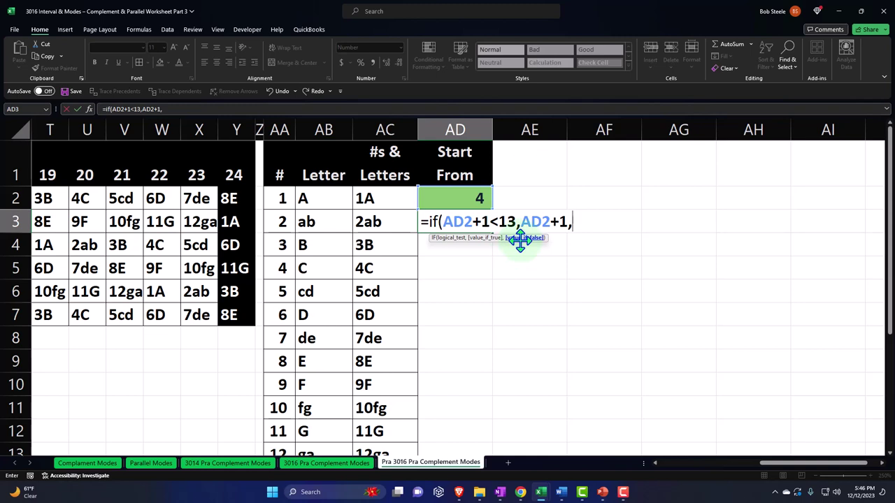
{"action": "type", "text": "AD2+1"}
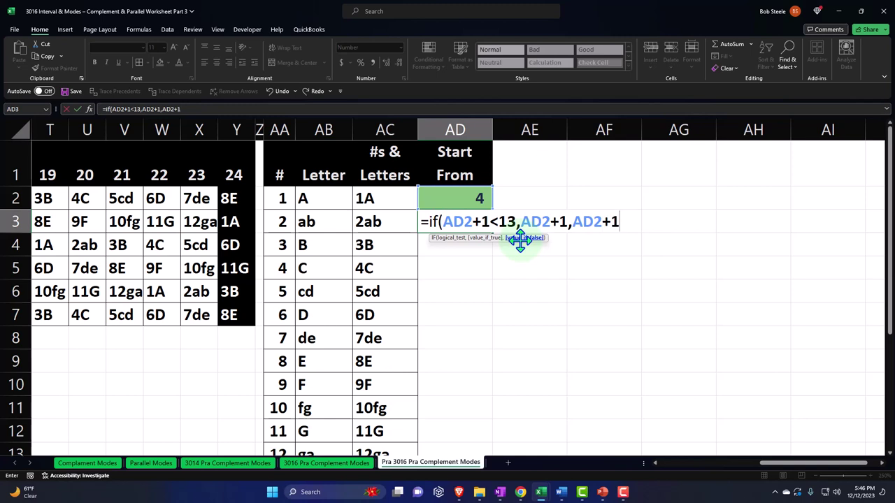
{"action": "type", "text": "-13"}
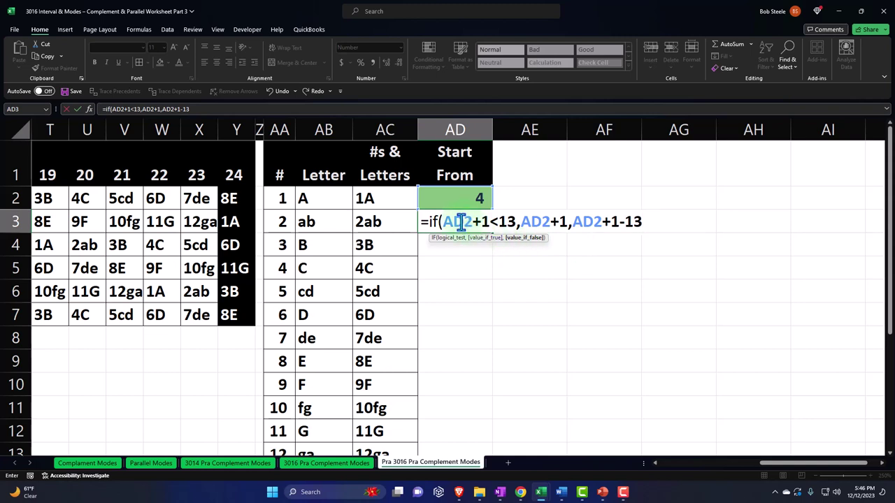
{"action": "key", "text": "Return"}
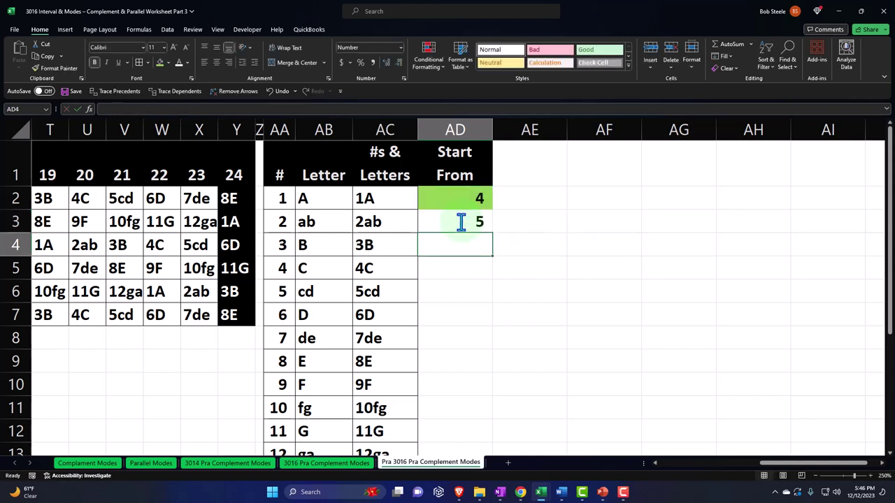
Review the AD3 formula and fill it down to AD13, the last row of the note table.
{"action": "double_click", "coordinate": [462, 222]}
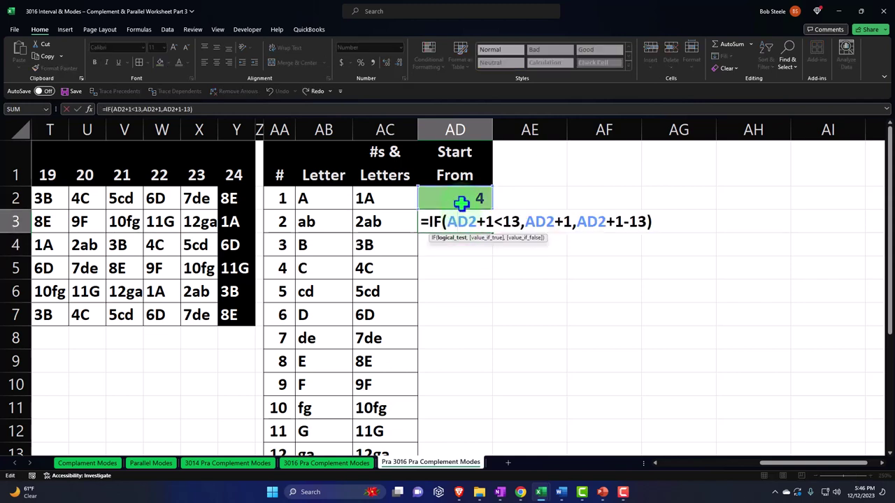
{"action": "key", "text": "Return"}
{"action": "left_click", "coordinate": [473, 213]}
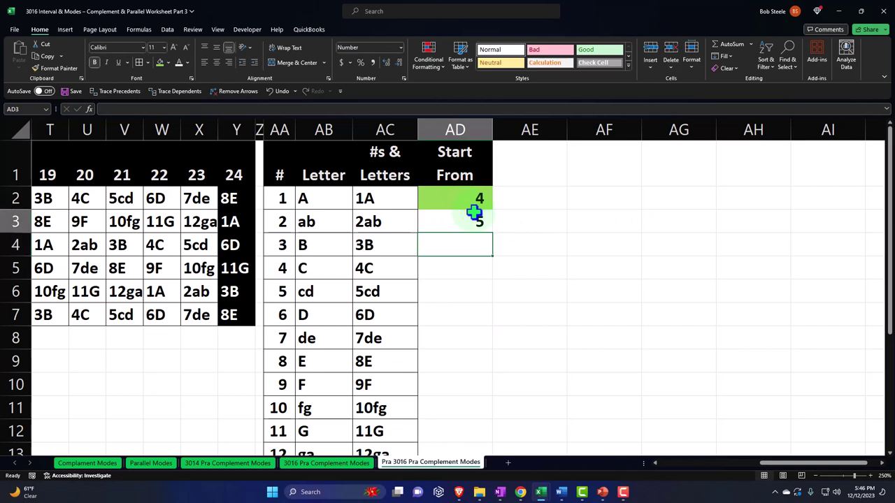
{"action": "left_click_drag", "start_coordinate": [494, 235], "coordinate": [489, 427]}
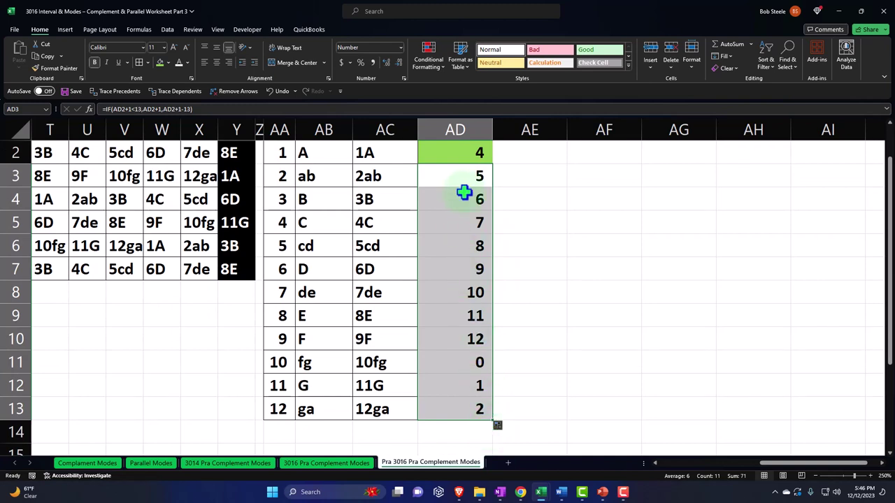
Check the copied IF formulas cell by cell from AD3 down to AD11.
{"action": "double_click", "coordinate": [462, 179]}
{"action": "key", "text": "Return"}
{"action": "key", "text": "Down"}
{"action": "key", "text": "Down"}
{"action": "key", "text": "Down"}
{"action": "key", "text": "Down"}
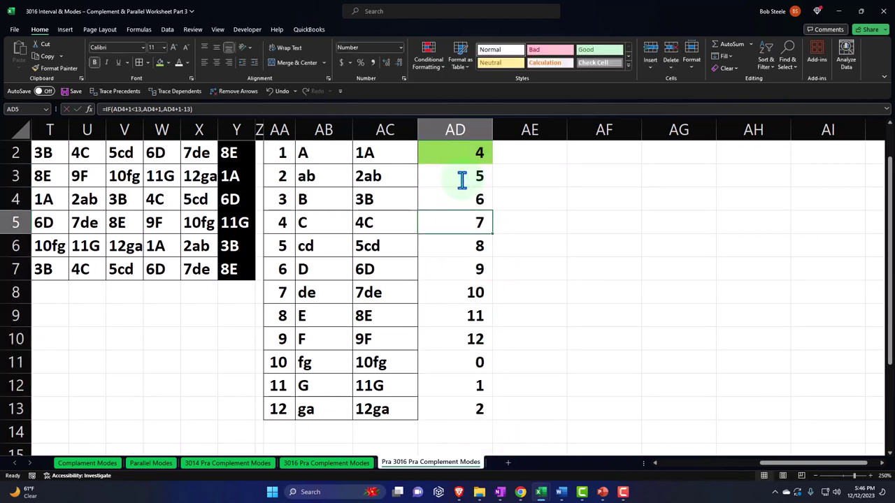
{"action": "key", "text": "Down"}
{"action": "key", "text": "Down"}
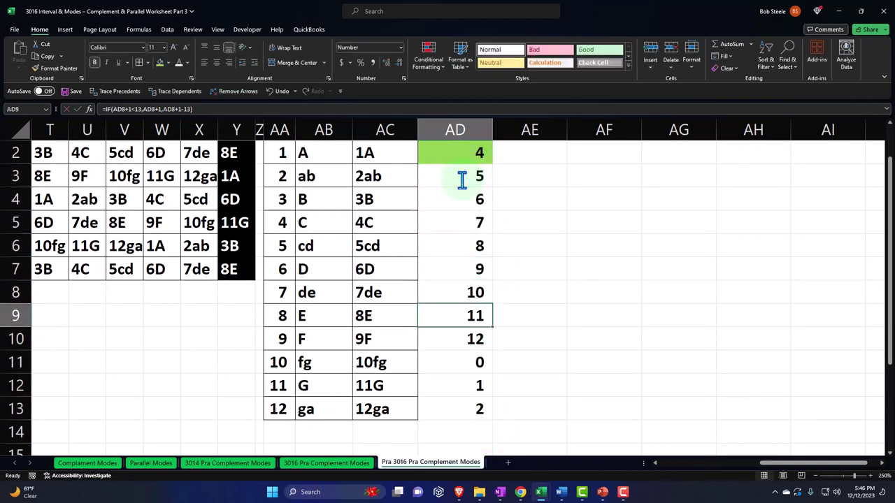
{"action": "key", "text": "Down"}
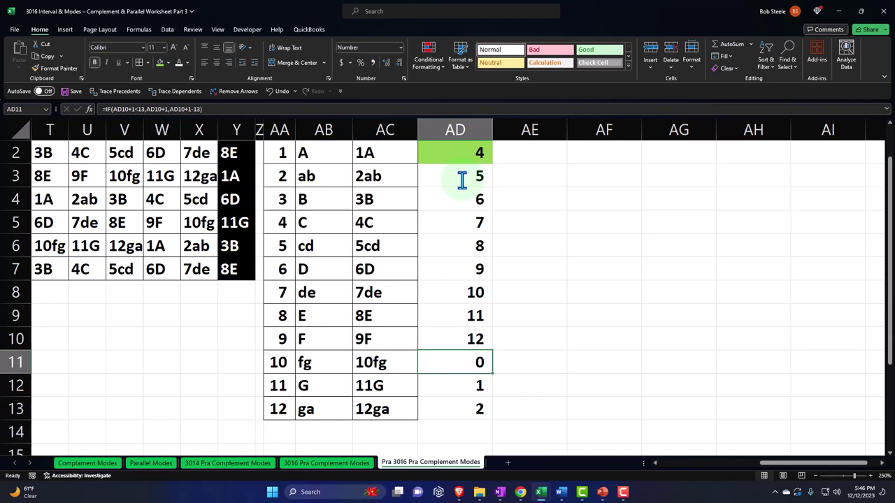
Change the AD3 formula to =IF(AD2+1<13,AD2+1,AD2+1-12) and refill it down to AD13.
{"action": "left_click", "coordinate": [468, 175]}
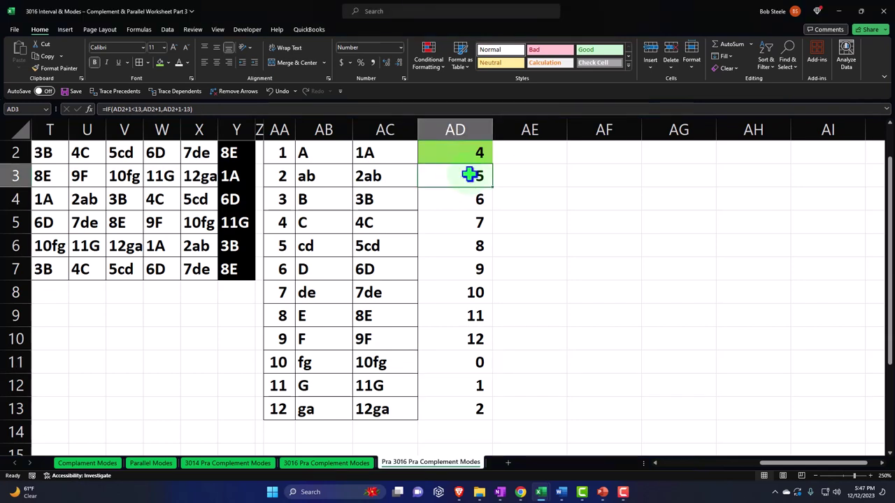
{"action": "double_click", "coordinate": [473, 173]}
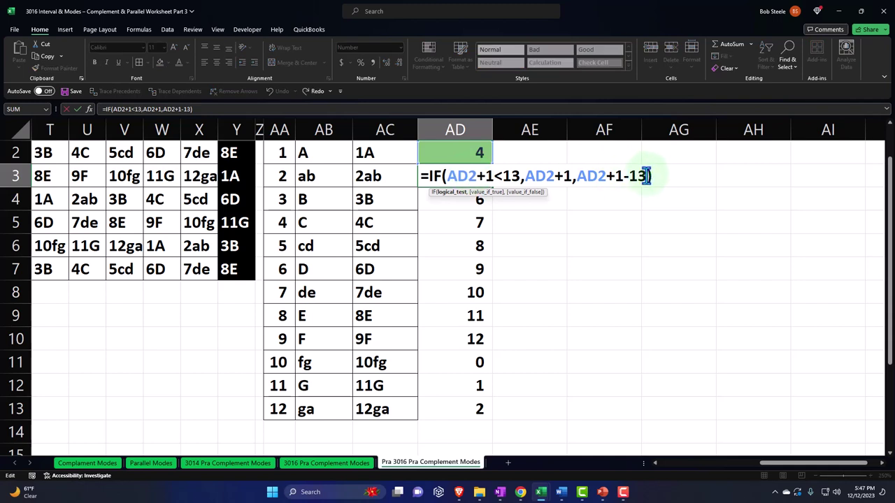
{"action": "key", "text": "Left"}
{"action": "key", "text": "BackSpace"}
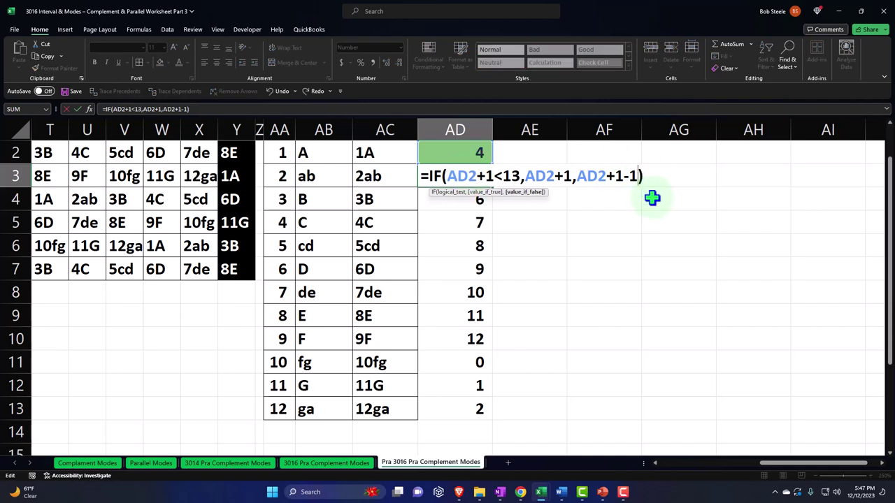
{"action": "type", "text": "2"}
{"action": "key", "text": "Return"}
{"action": "left_click", "coordinate": [470, 178]}
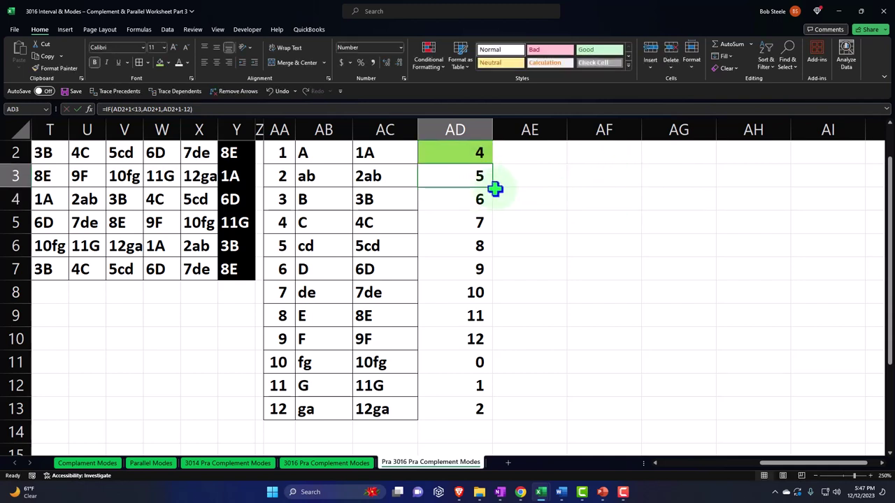
{"action": "double_click", "coordinate": [493, 187]}
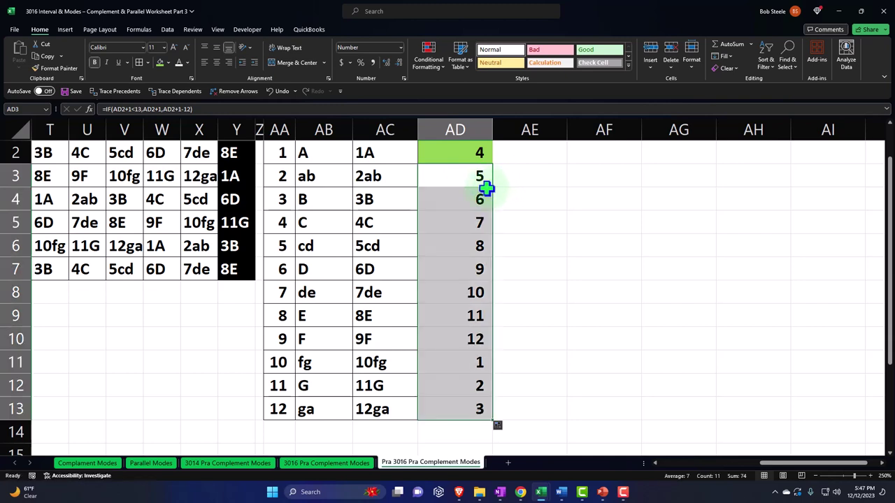
Check the corrected formulas cell by cell from AD3 down to AD13.
{"action": "left_click", "coordinate": [485, 180]}
{"action": "key", "text": "Down"}
{"action": "key", "text": "Down"}
{"action": "key", "text": "Down"}
{"action": "key", "text": "Down"}
{"action": "key", "text": "Down"}
{"action": "key", "text": "Down"}
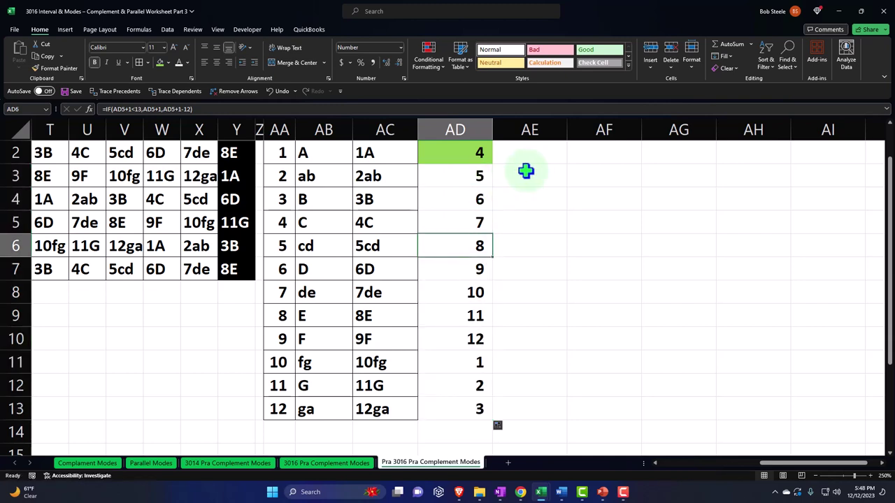
{"action": "key", "text": "Down"}
{"action": "key", "text": "Down"}
{"action": "key", "text": "Down"}
{"action": "key", "text": "Down"}
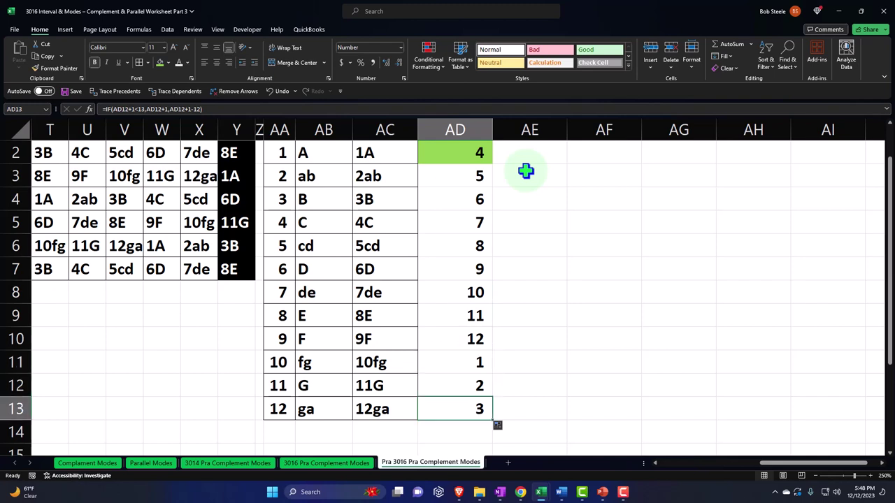
Test the starting numbers 1 and 2 in AD2, comparing the Start From column with the note table in AA:AC.
{"action": "left_click", "coordinate": [464, 149]}
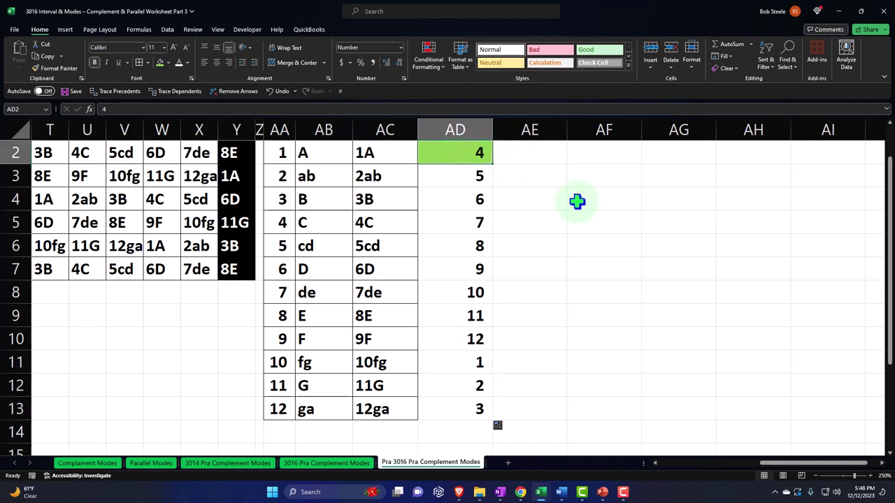
{"action": "type", "text": "1"}
{"action": "key", "text": "Return"}
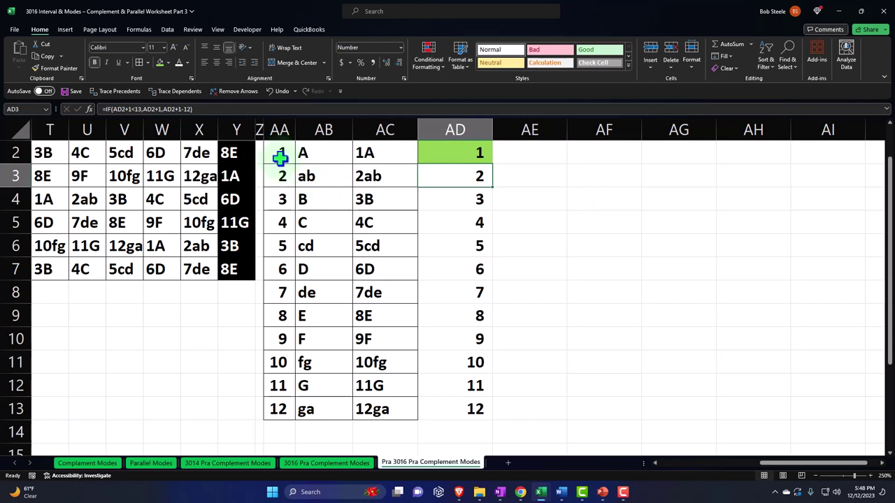
{"action": "left_click_drag", "start_coordinate": [280, 158], "coordinate": [276, 409]}
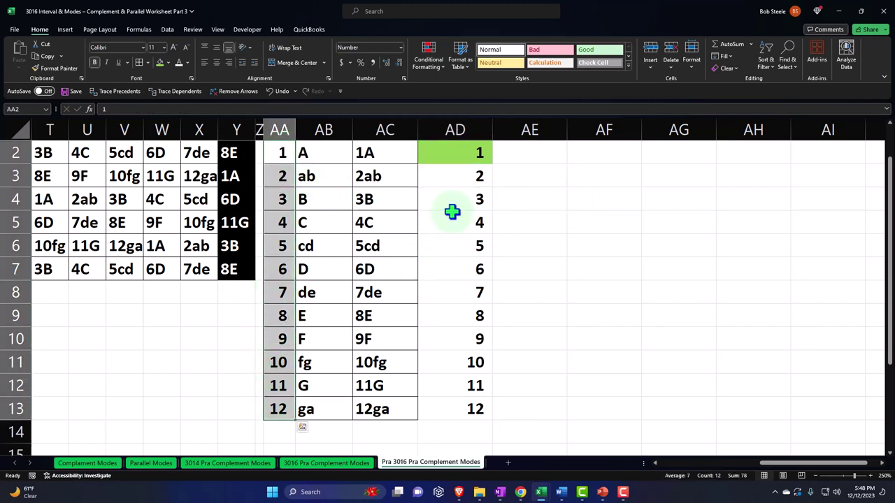
{"action": "left_click", "coordinate": [455, 154]}
{"action": "type", "text": "2"}
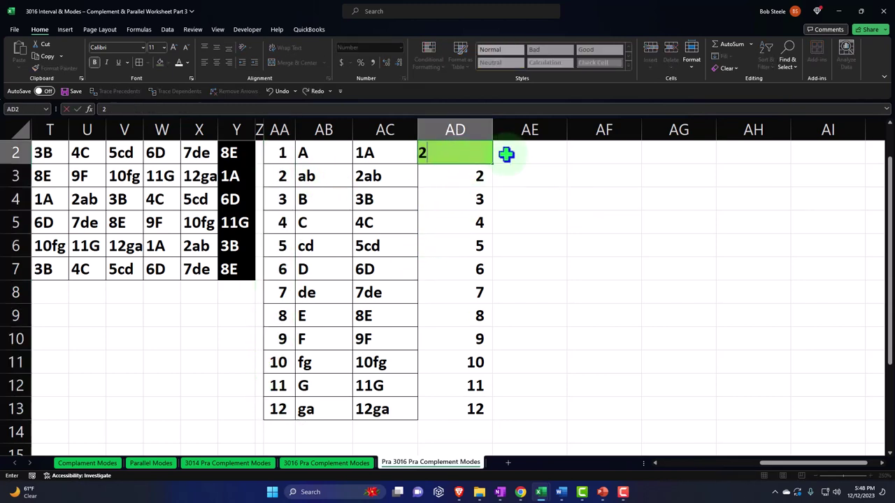
{"action": "key", "text": "Return"}
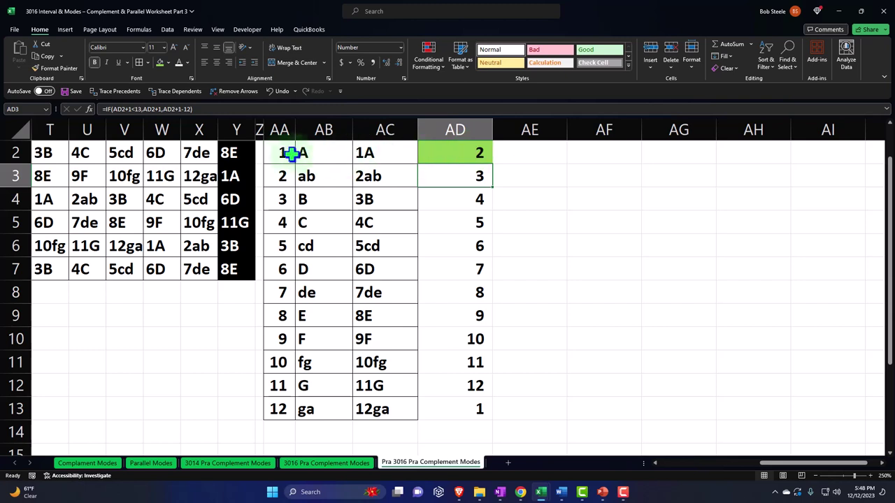
{"action": "left_click_drag", "start_coordinate": [290, 151], "coordinate": [375, 405]}
Set the starting number in AD2 to 3 and select the empty header cell AE1.
{"action": "left_click", "coordinate": [474, 157]}
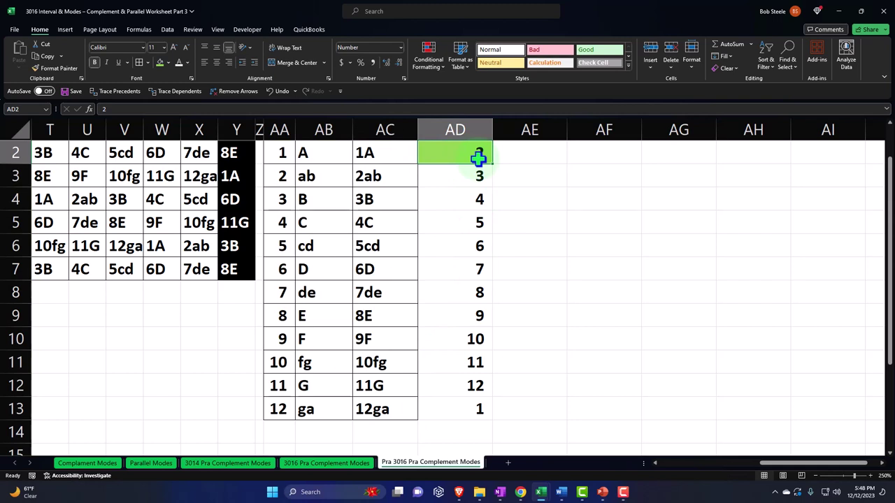
{"action": "type", "text": "3"}
{"action": "key", "text": "Return"}
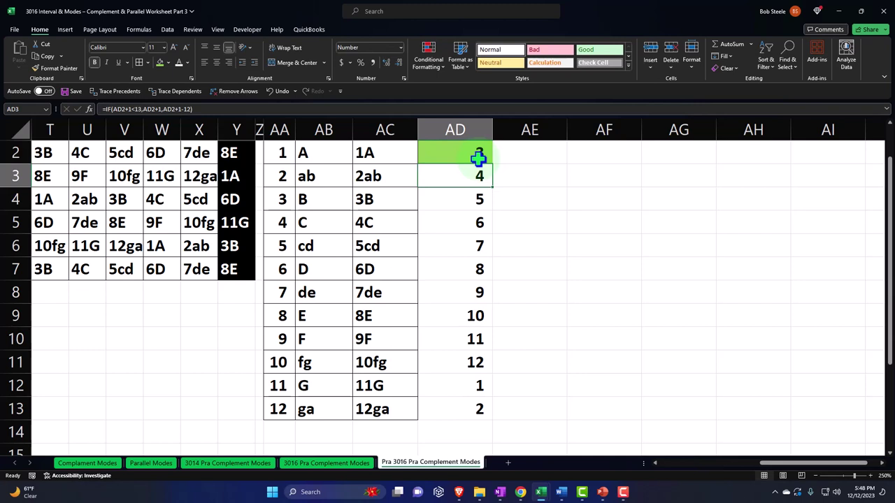
{"action": "scroll", "coordinate": [471, 154], "scroll_direction": "up", "scroll_amount": 1}
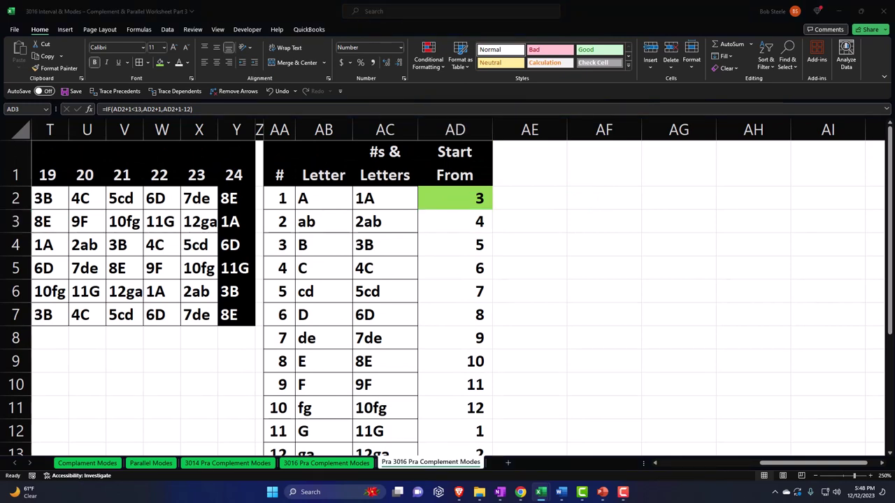
{"action": "left_click", "coordinate": [520, 168]}
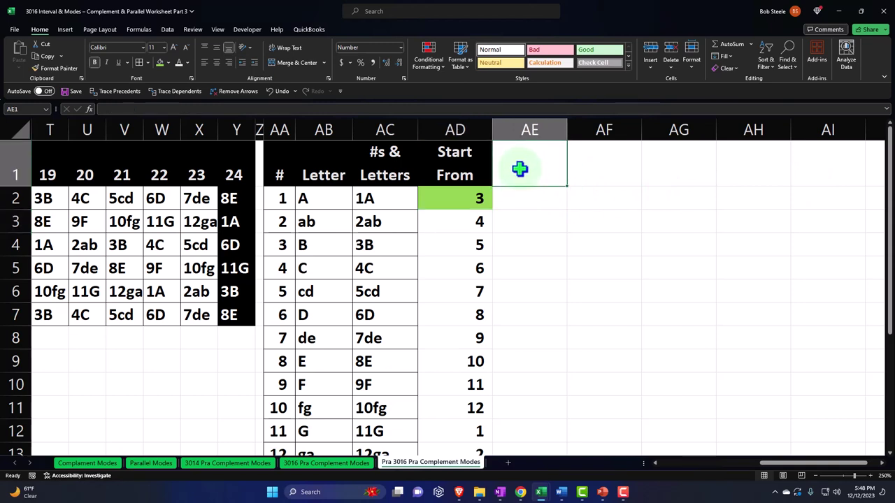
Extend the AD1 header to "Start From Root #" and mirror that header in AE1.
{"action": "type", "text": "=AD1&\" Root\""}
{"action": "key", "text": "Return"}
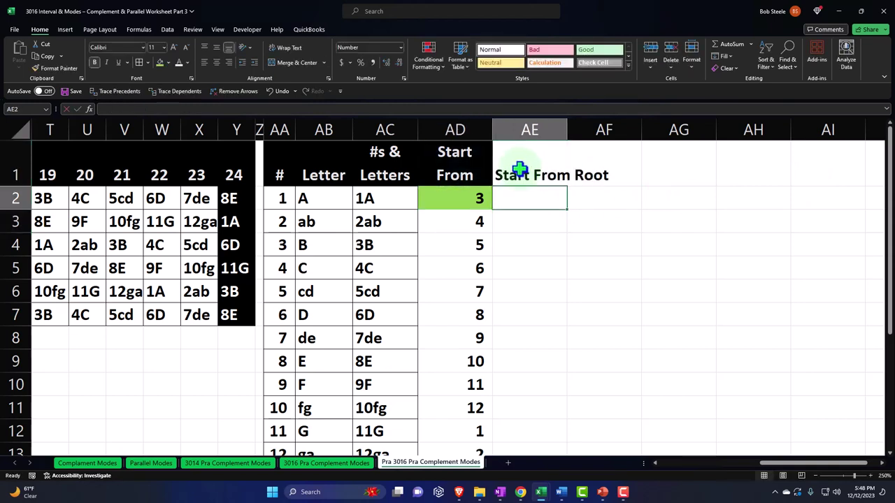
{"action": "double_click", "coordinate": [441, 174]}
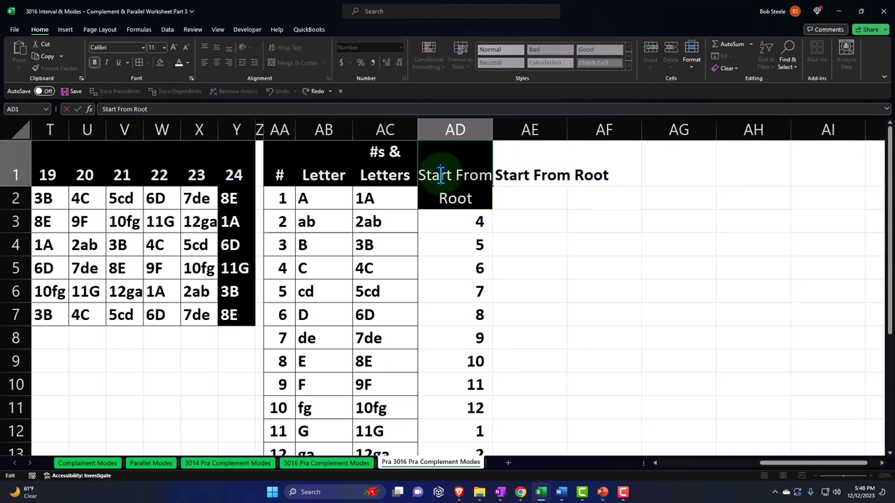
{"action": "key", "text": "Left"}
{"action": "key", "text": "Left"}
{"action": "key", "text": "Left"}
{"action": "key", "text": "End"}
{"action": "type", "text": "#"}
{"action": "key", "text": "Return"}
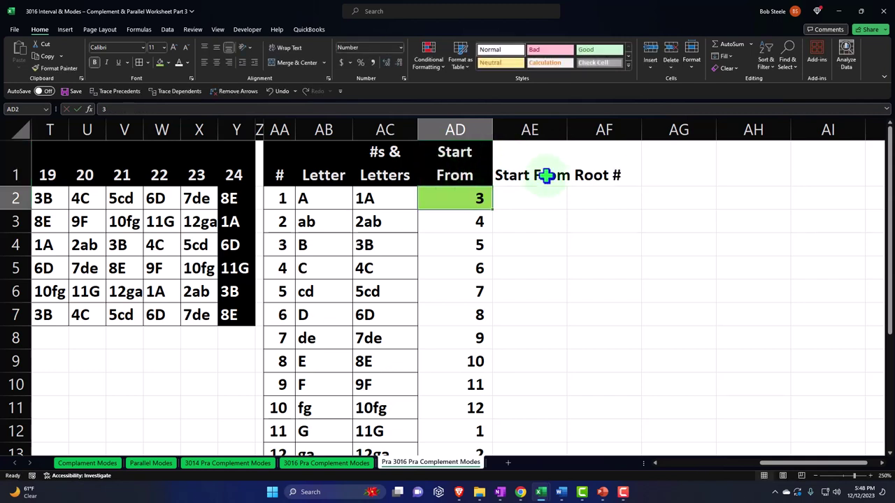
{"action": "left_click", "coordinate": [478, 165]}
{"action": "key", "text": "Return"}
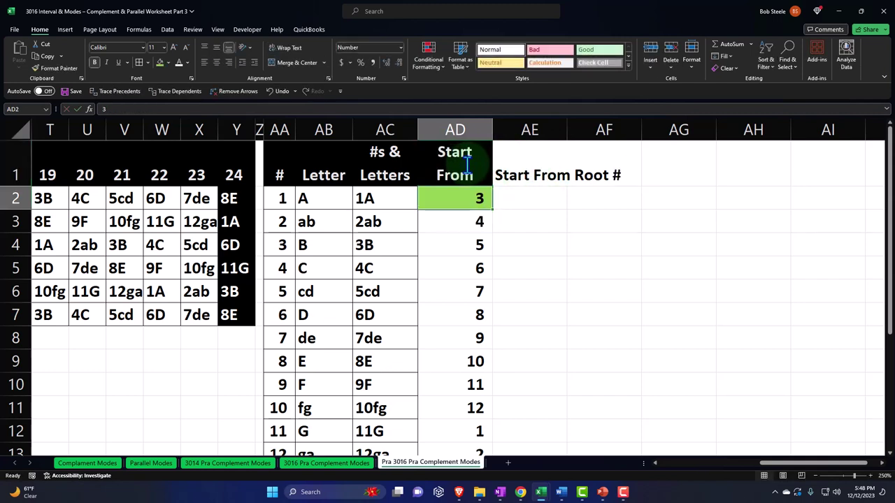
Replace the AE1 header with "Start From Root # & Let".
{"action": "left_click", "coordinate": [513, 165]}
{"action": "type", "text": "Star"}
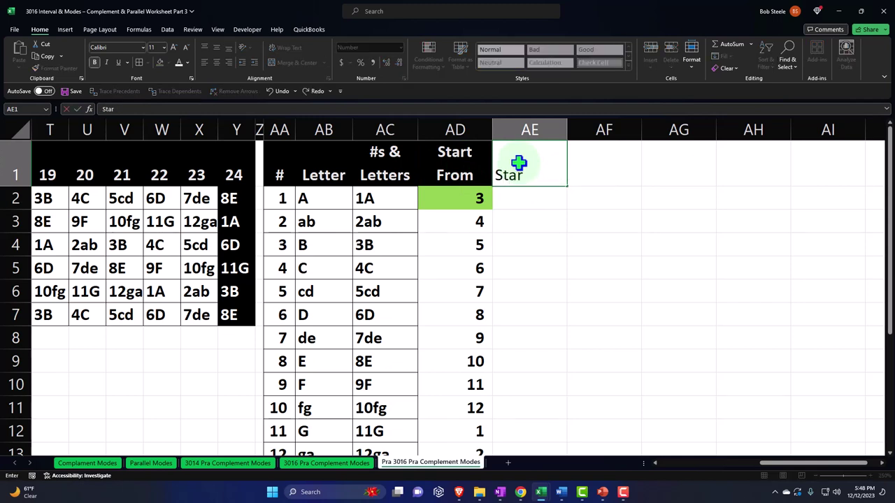
{"action": "type", "text": "t fr"}
{"action": "key", "text": "BackSpace"}
{"action": "key", "text": "BackSpace"}
{"action": "type", "text": "From Root"}
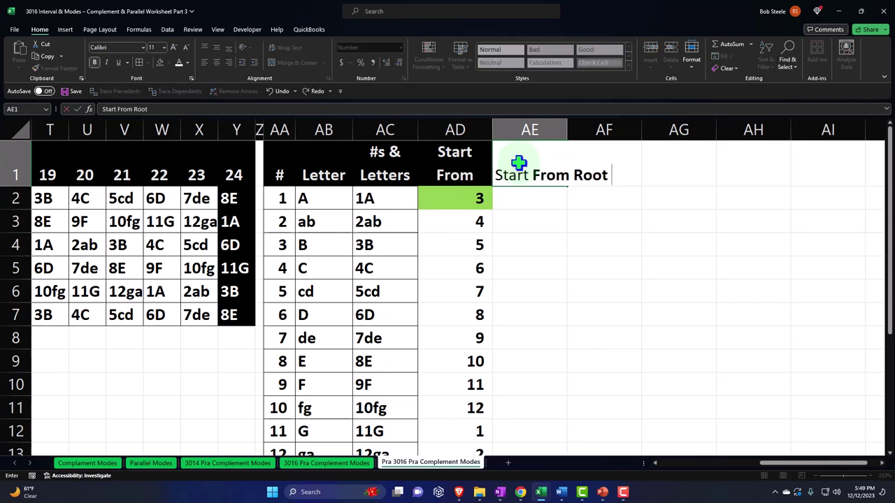
{"action": "type", "text": " # & Let"}
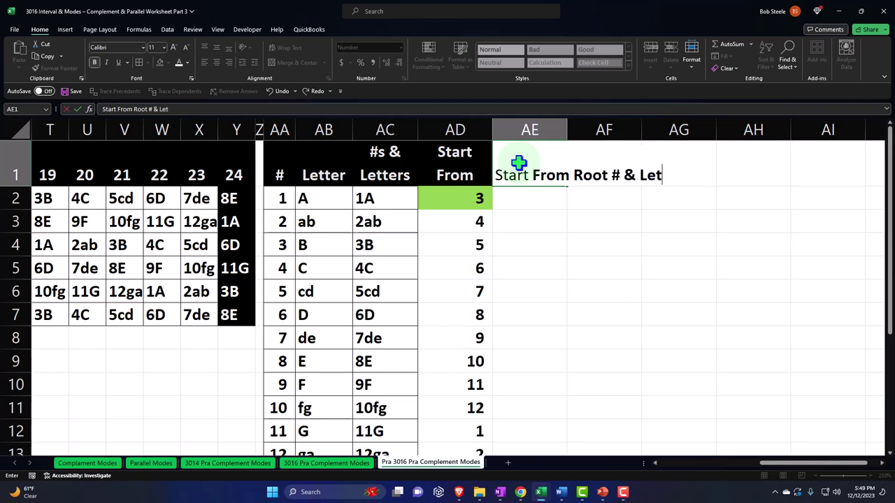
{"action": "key", "text": "Return"}
Copy the header formatting from AD1 to AE1 and make row 1 tall enough for the full wrapped headers.
{"action": "left_click", "coordinate": [474, 165]}
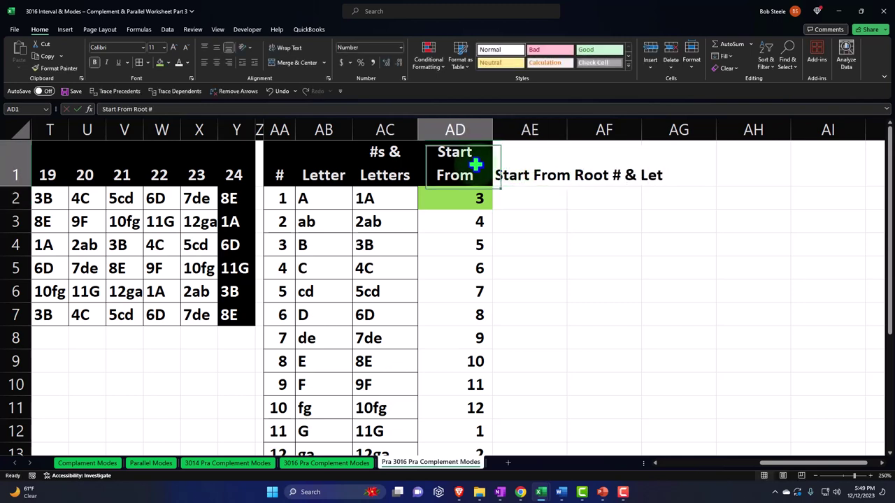
{"action": "left_click", "coordinate": [66, 72]}
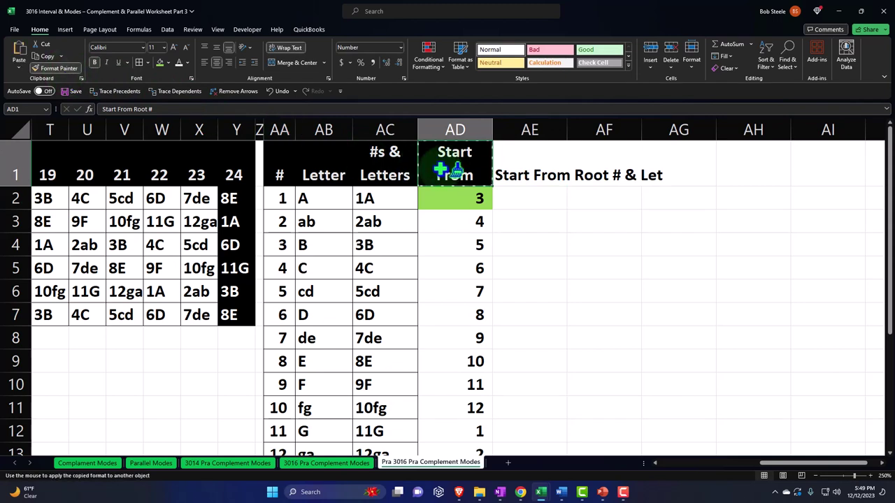
{"action": "left_click", "coordinate": [520, 160]}
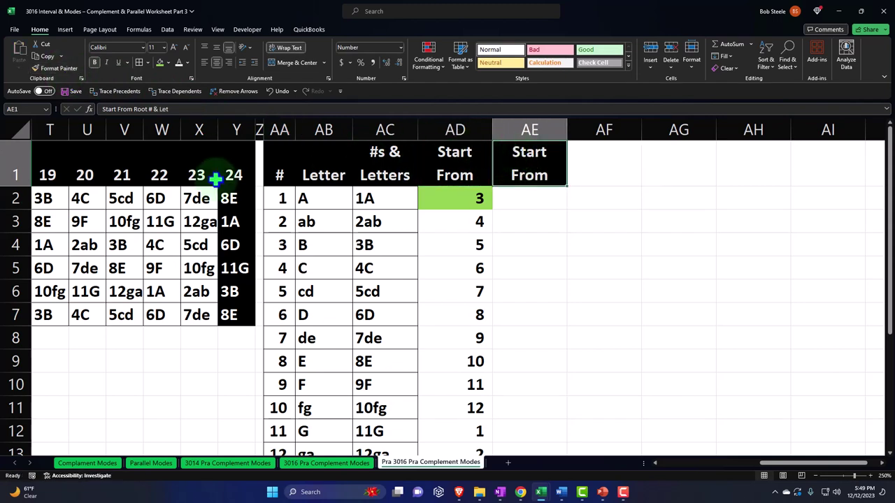
{"action": "left_click_drag", "start_coordinate": [16, 187], "coordinate": [17, 231]}
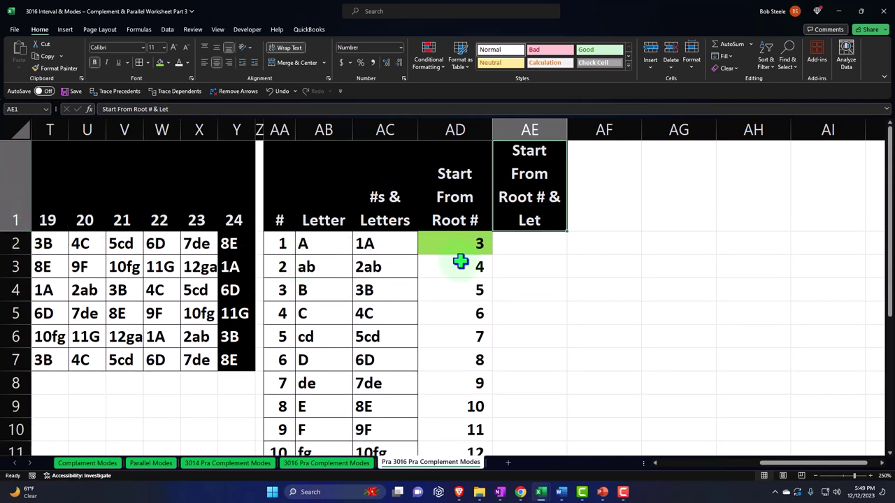
Trace how the starting number in AD2 maps through the # column to its entry in the #s & Letters column.
{"action": "left_click", "coordinate": [525, 243]}
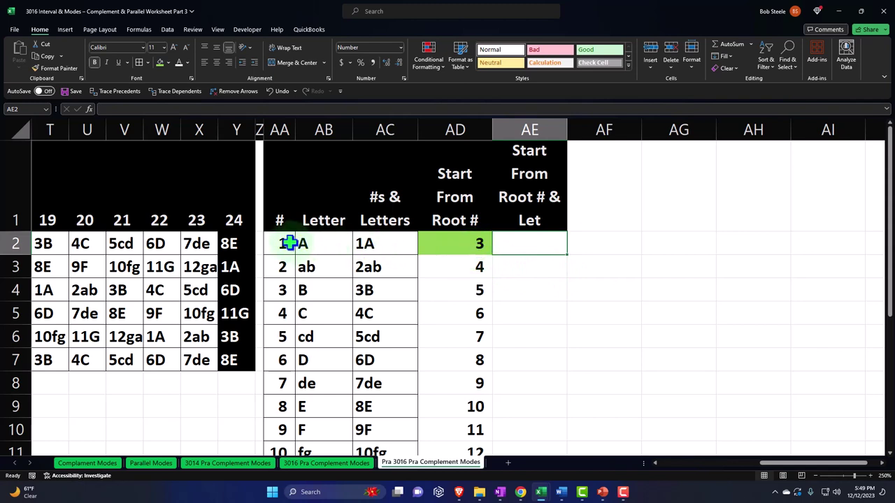
{"action": "left_click_drag", "start_coordinate": [288, 242], "coordinate": [320, 397]}
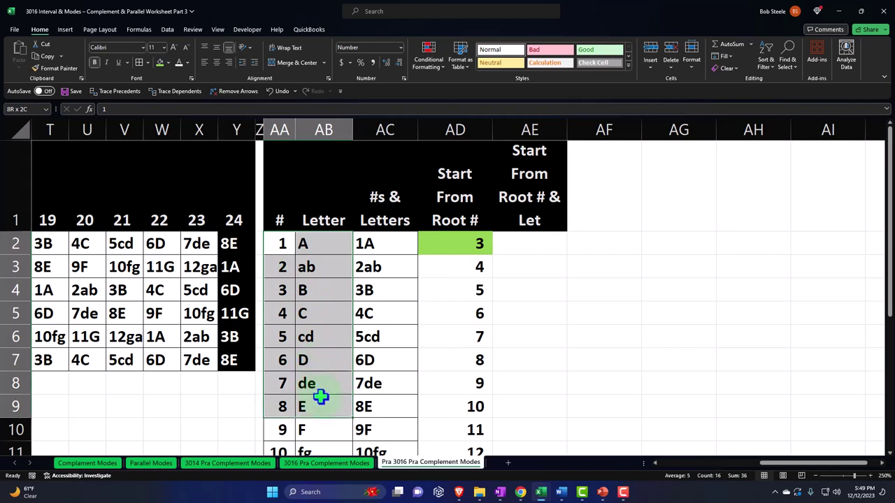
{"action": "left_click_drag", "start_coordinate": [320, 396], "coordinate": [320, 397]}
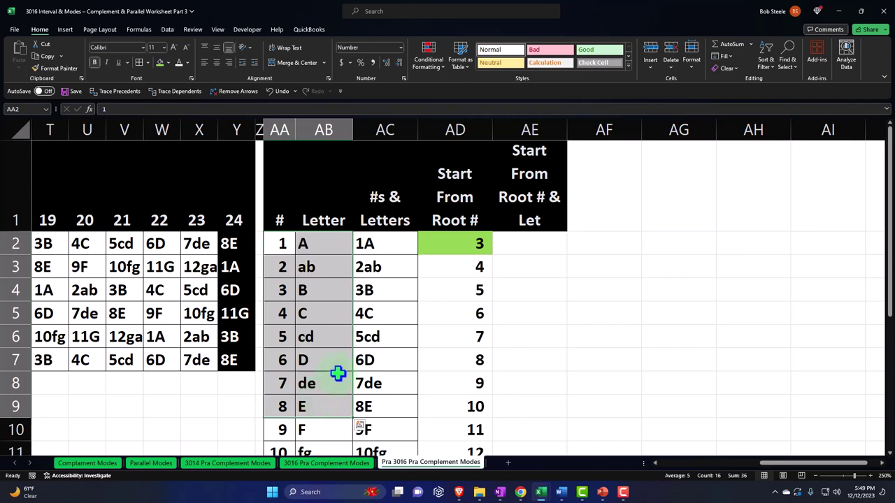
{"action": "left_click", "coordinate": [458, 250]}
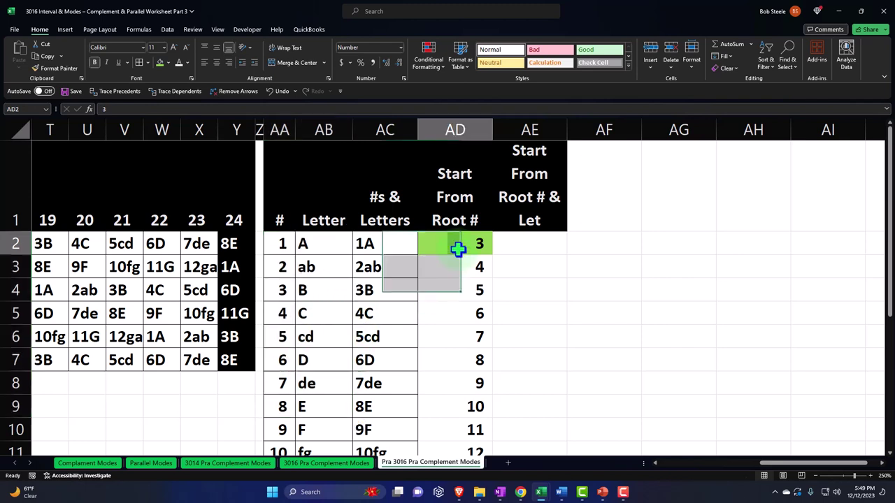
{"action": "left_click", "coordinate": [274, 291]}
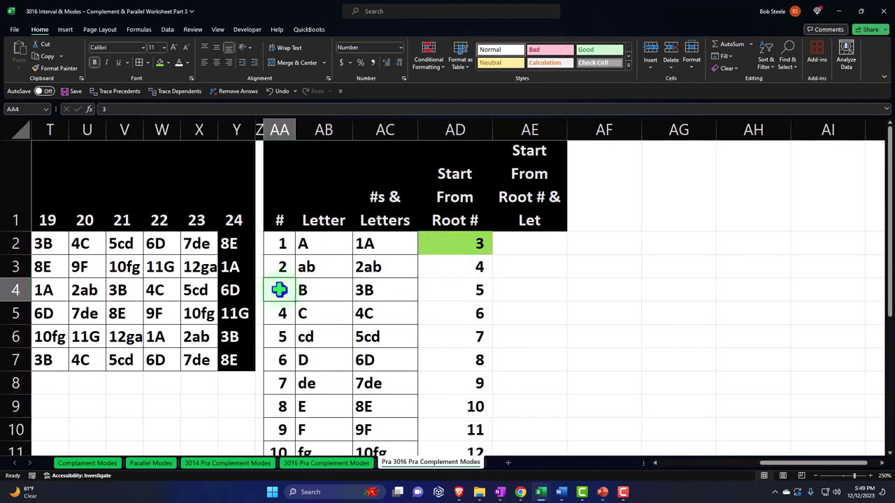
{"action": "left_click", "coordinate": [369, 291]}
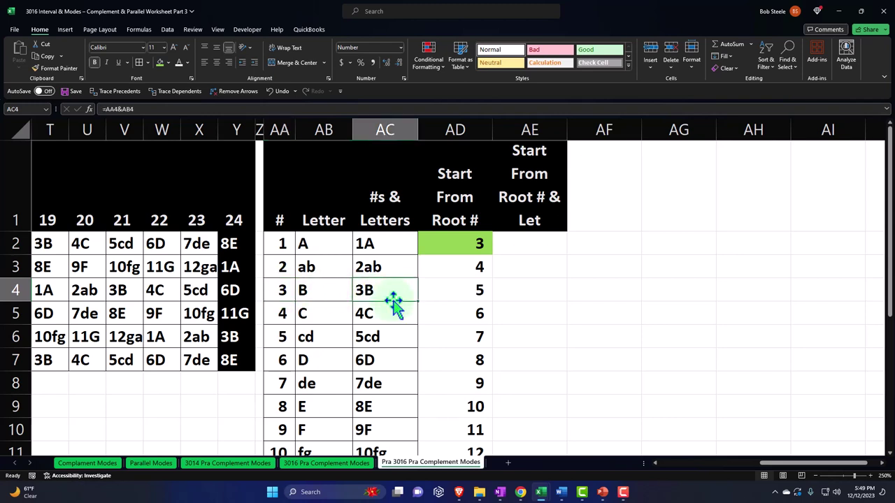
Start an XLOOKUP formula in AE2 with AD2 as the lookup value and AA2:AA13 as the lookup array.
{"action": "left_click", "coordinate": [520, 244]}
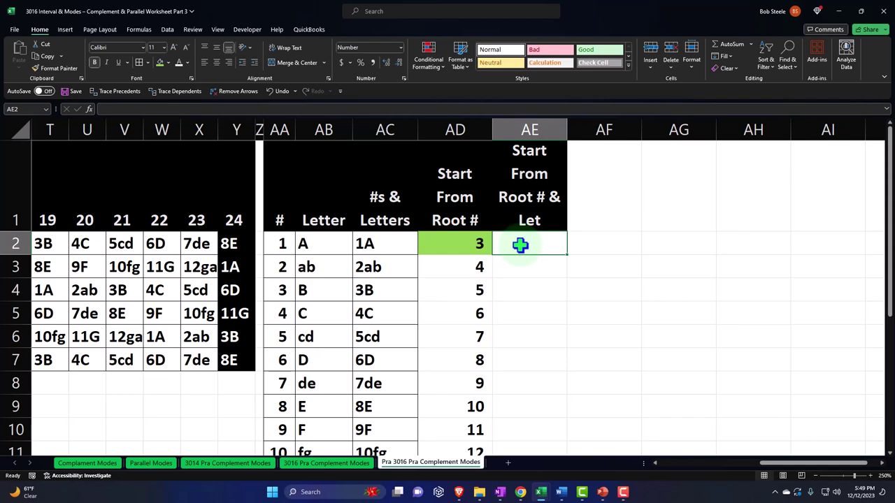
{"action": "type", "text": "=xloo"}
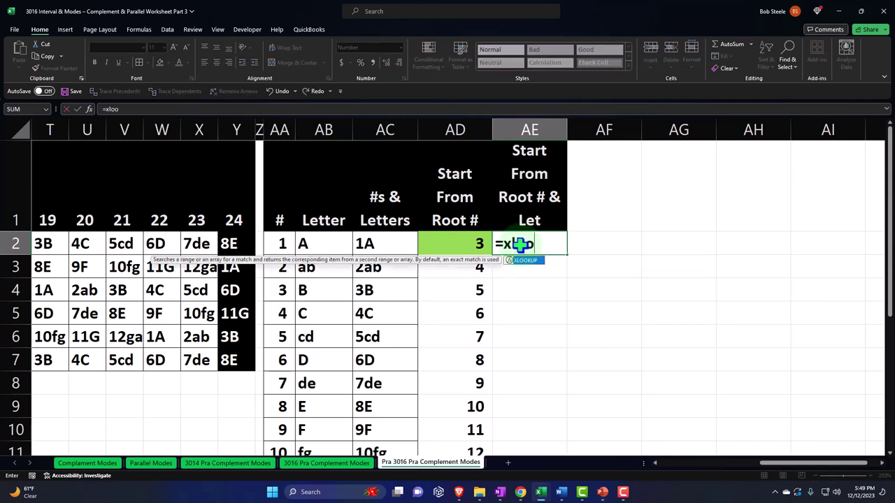
{"action": "key", "text": "Tab"}
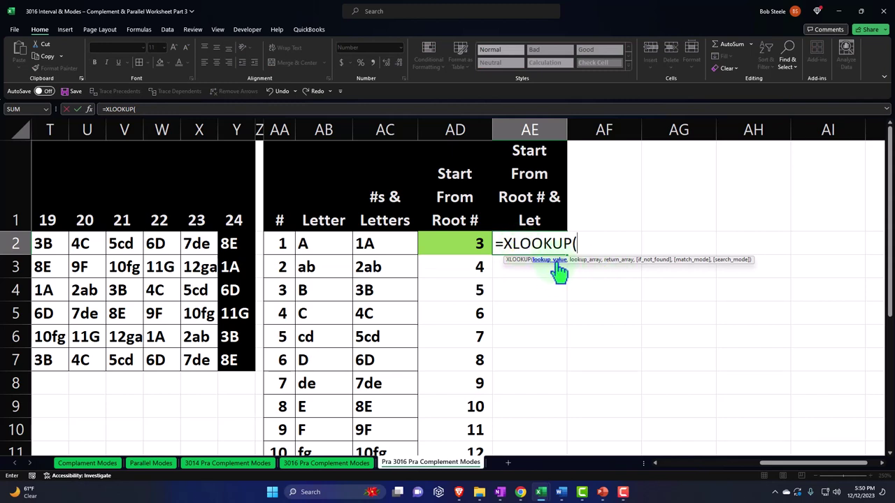
{"action": "left_click", "coordinate": [469, 238]}
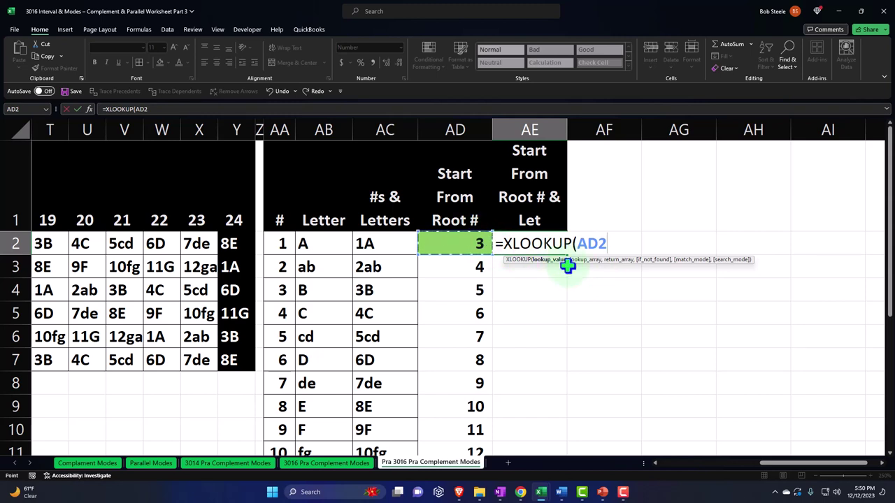
{"action": "type", "text": ","}
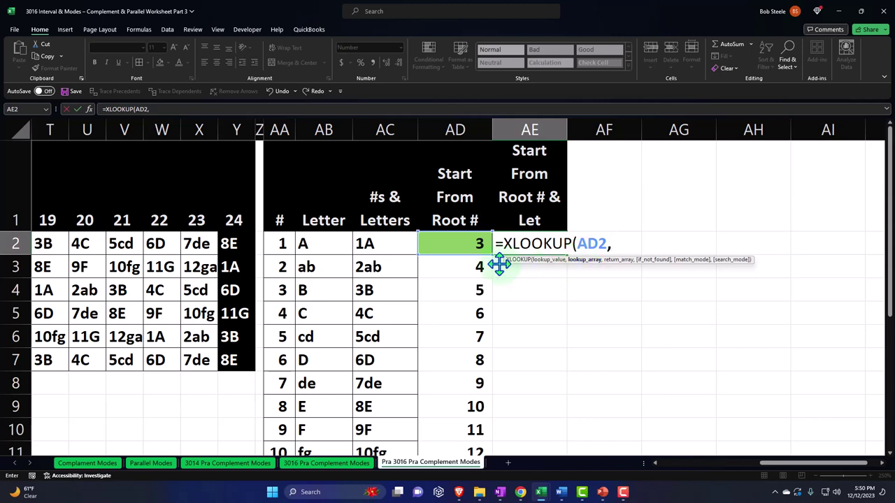
{"action": "left_click", "coordinate": [286, 243]}
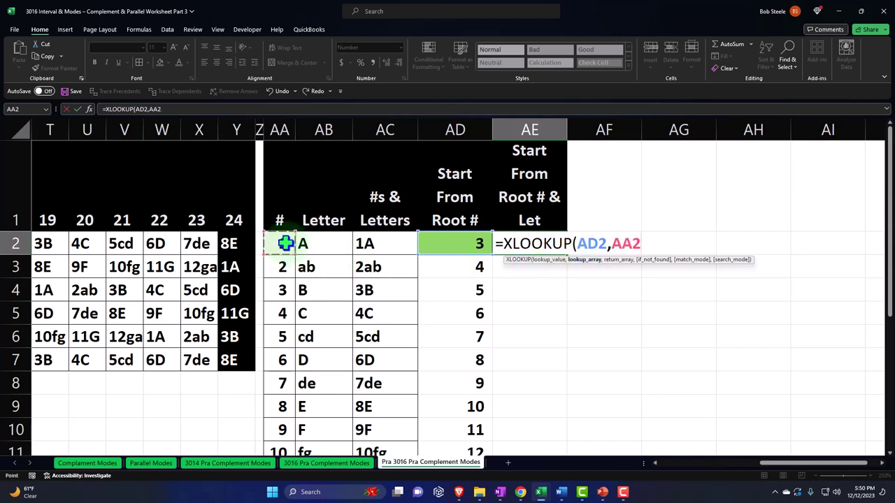
{"action": "key", "text": "ctrl+shift+Down"}
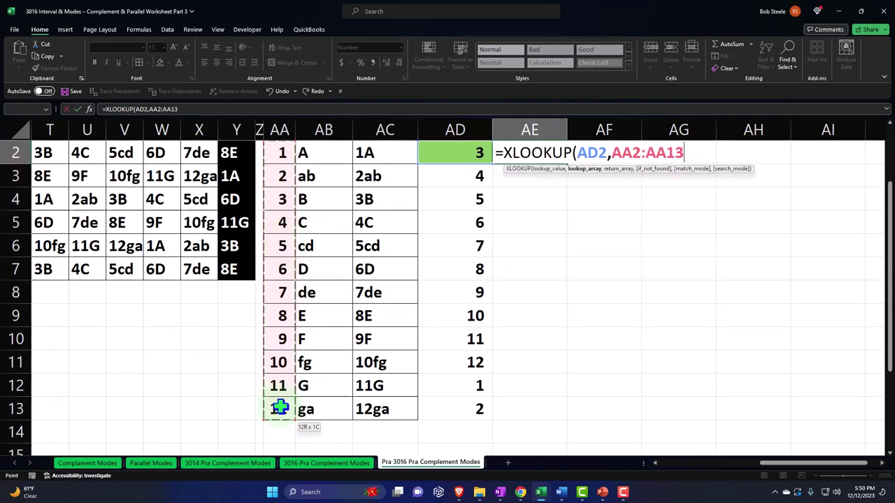
{"action": "scroll", "coordinate": [500, 391], "scroll_direction": "up", "scroll_amount": 1}
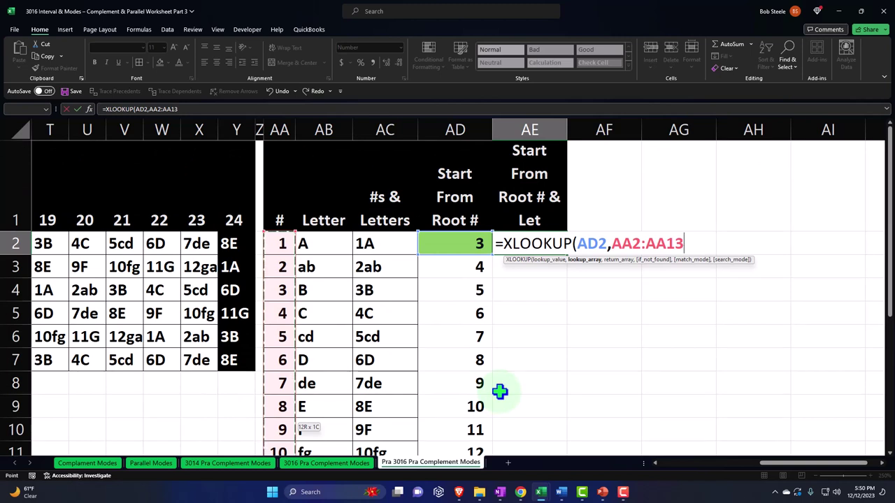
Add AC2:AC13 as the return array and complete the AE2 formula as =XLOOKUP(AD2,AA2:AA13,AC2:AC13).
{"action": "type", "text": ","}
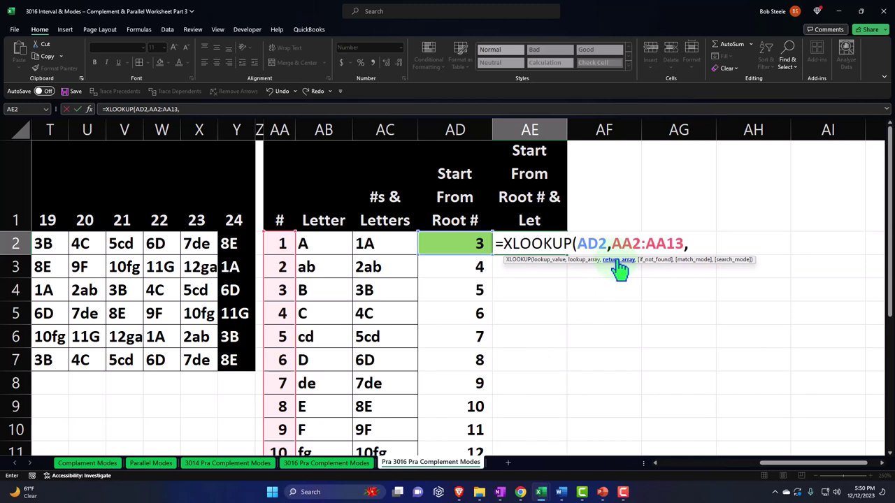
{"action": "left_click", "coordinate": [365, 242]}
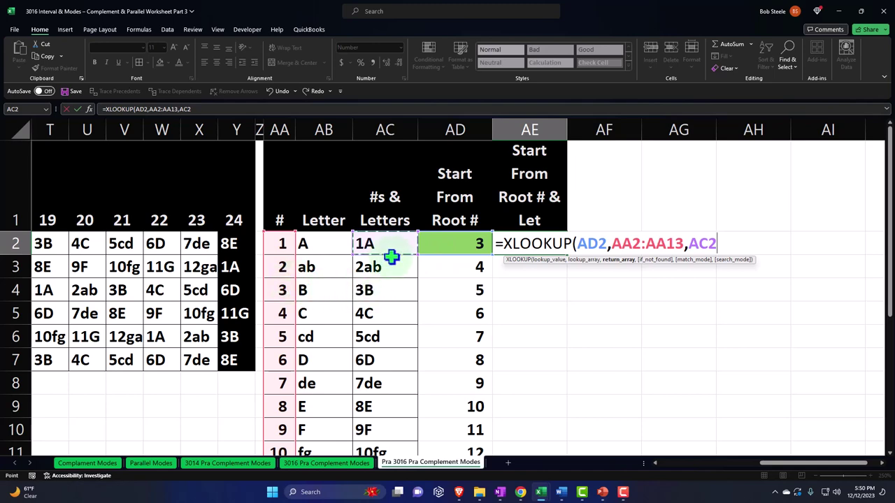
{"action": "key", "text": "ctrl+shift+Down"}
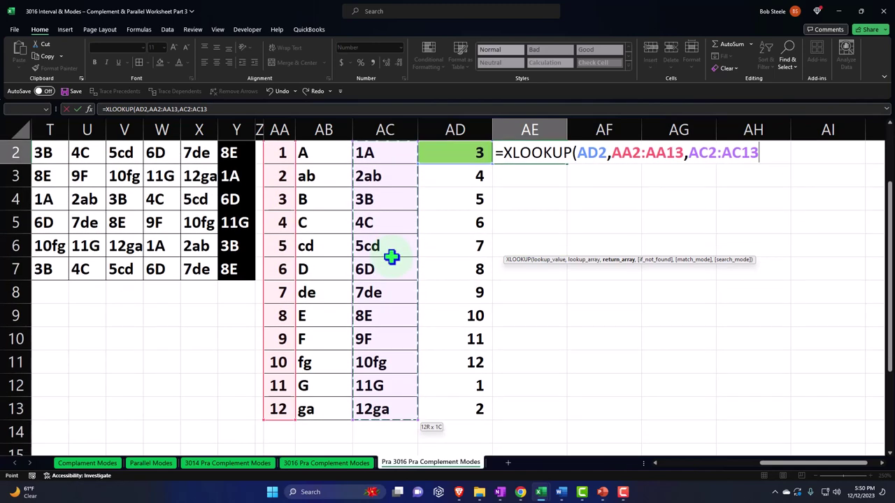
{"action": "scroll", "coordinate": [390, 256], "scroll_direction": "up", "scroll_amount": 1}
{"action": "type", "text": ")"}
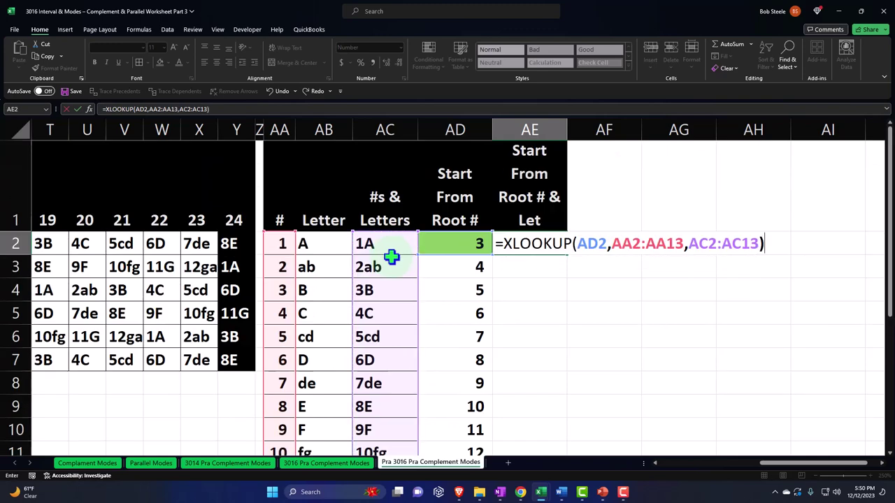
{"action": "key", "text": "Return"}
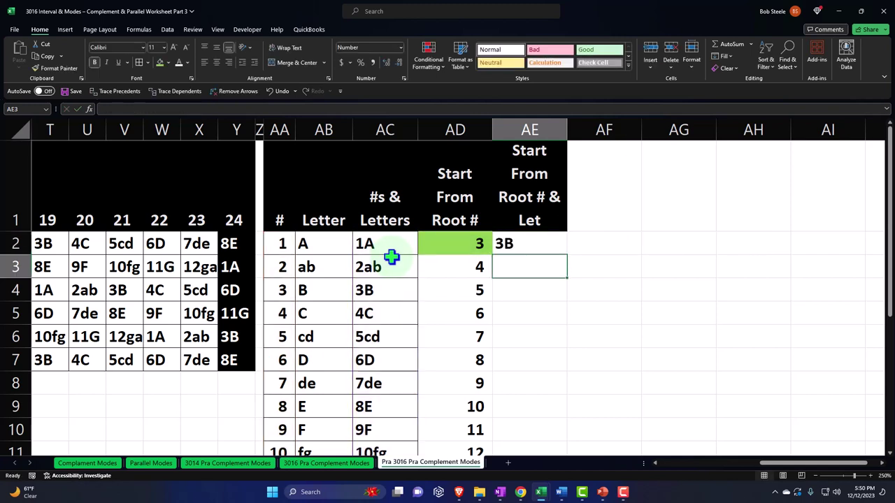
Make the lookup array in the AE2 XLOOKUP formula absolute as $AA$2:$AA$13.
{"action": "left_click", "coordinate": [527, 241]}
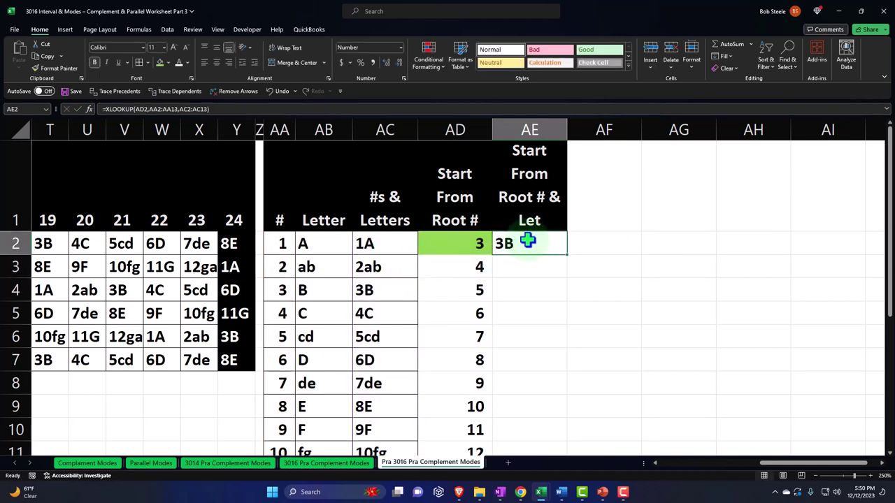
{"action": "double_click", "coordinate": [529, 242]}
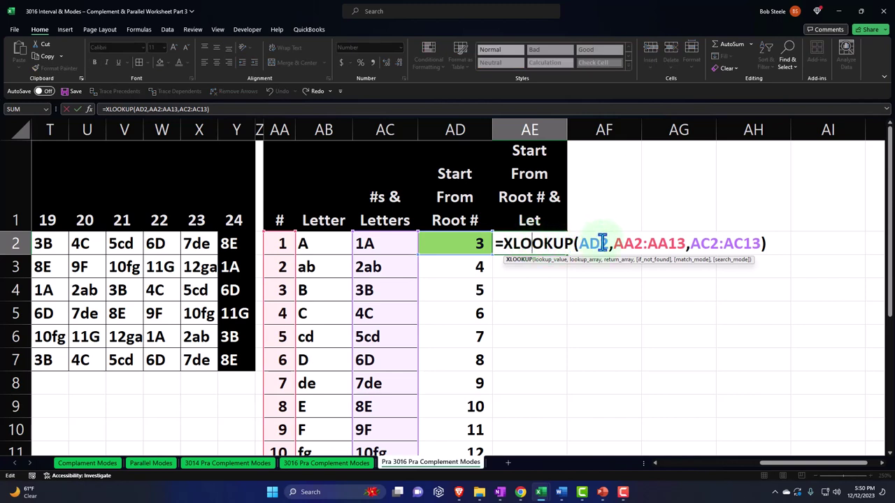
{"action": "left_click", "coordinate": [624, 242]}
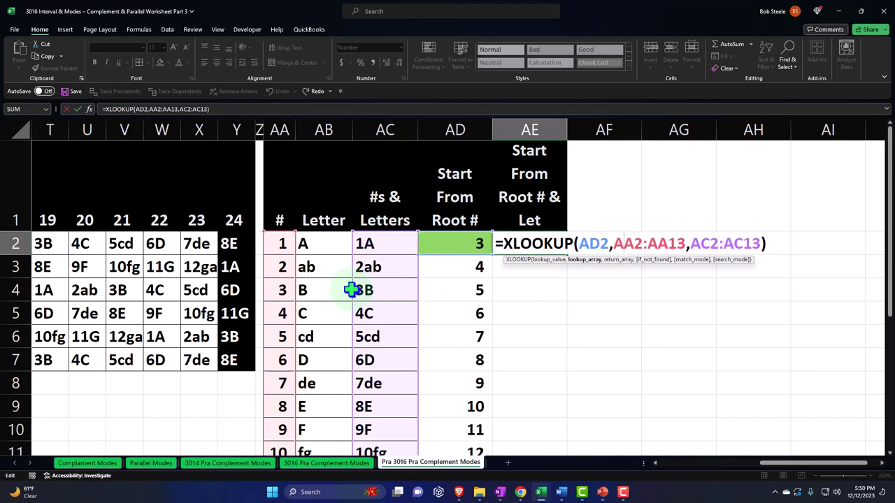
{"action": "key", "text": "F4"}
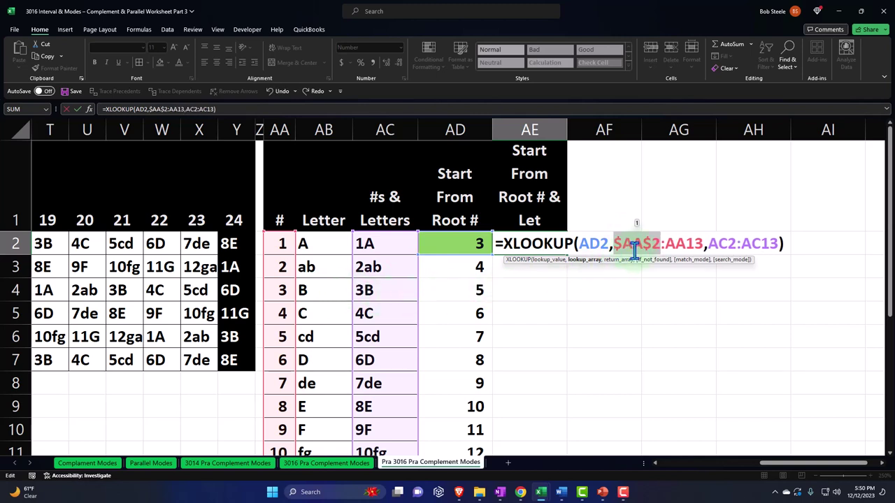
{"action": "left_click", "coordinate": [678, 244]}
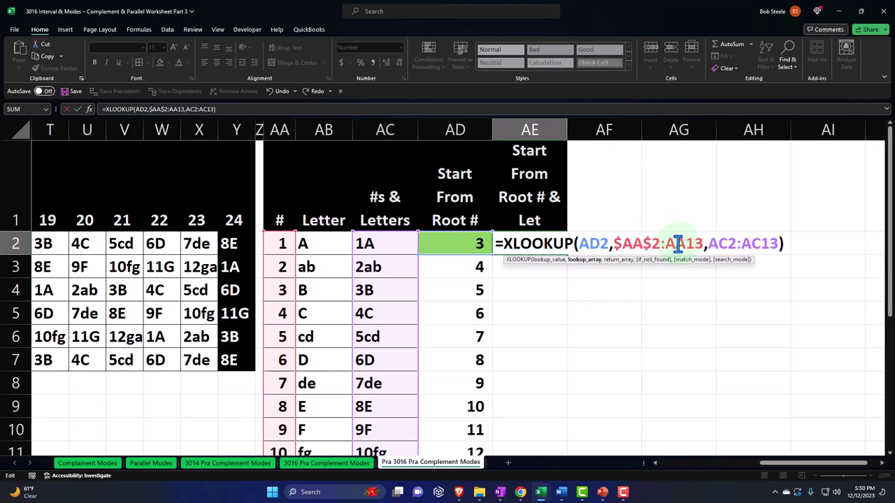
{"action": "key", "text": "F4"}
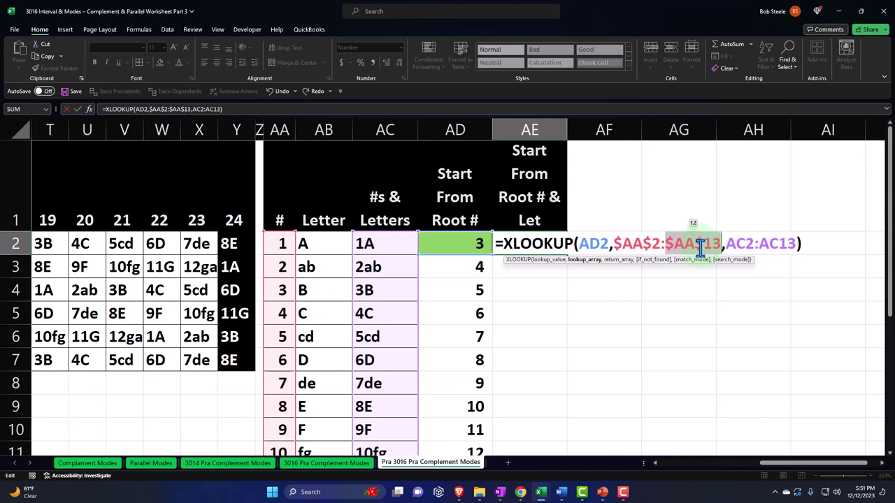
Make the return array in the AE2 formula absolute as $AC$2:$AC$13 and complete the formula.
{"action": "double_click", "coordinate": [740, 244]}
{"action": "key", "text": "F4"}
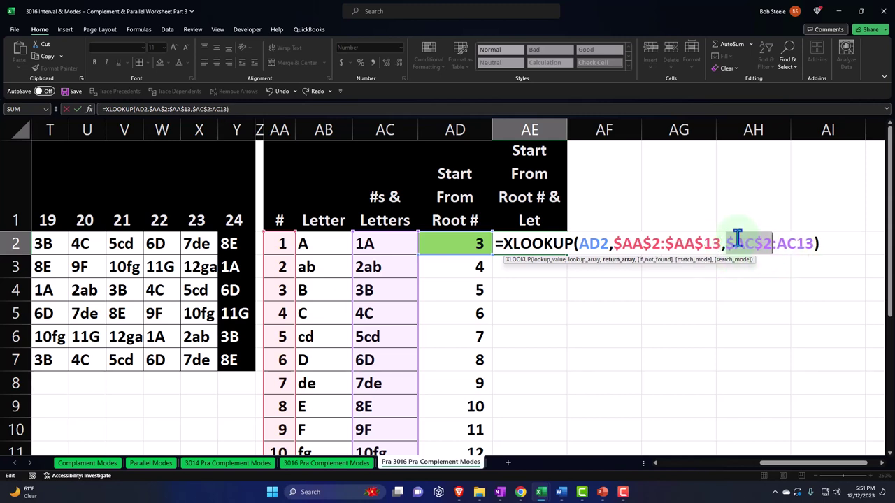
{"action": "double_click", "coordinate": [790, 242]}
{"action": "key", "text": "F4"}
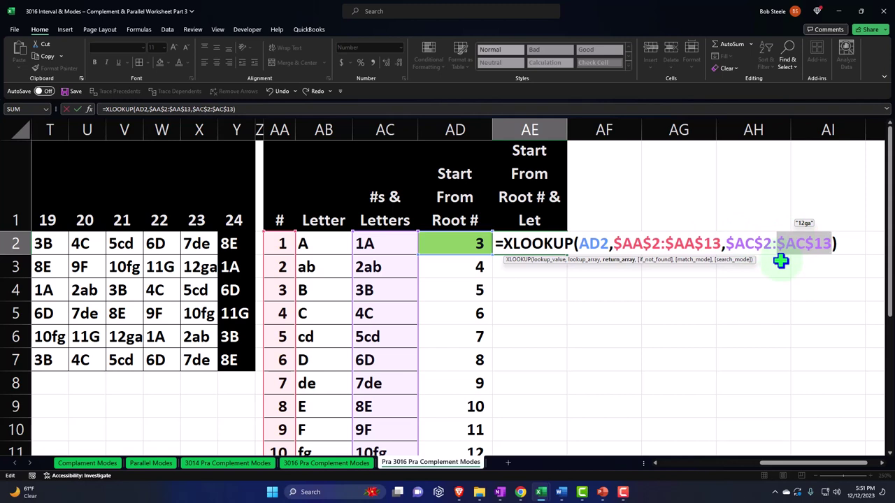
{"action": "key", "text": "Return"}
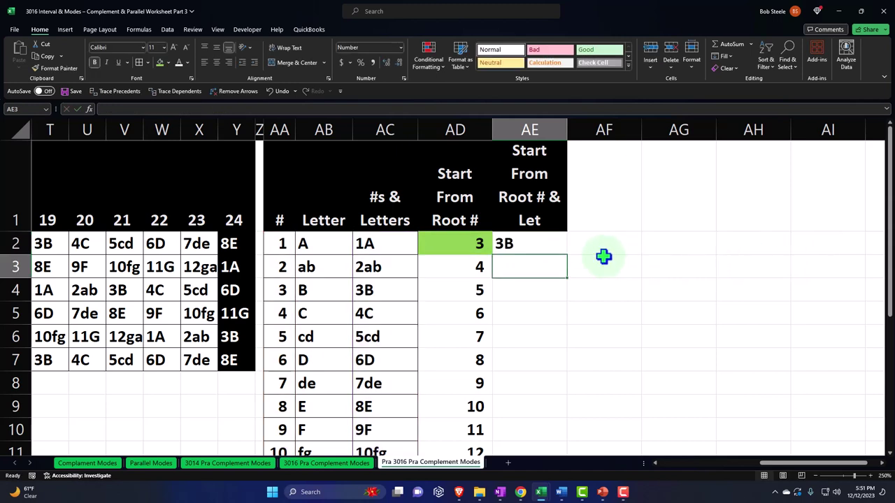
Fill the AE2 formula down to AE13 and narrow columns AE and AD.
{"action": "left_click", "coordinate": [551, 243]}
{"action": "double_click", "coordinate": [567, 255]}
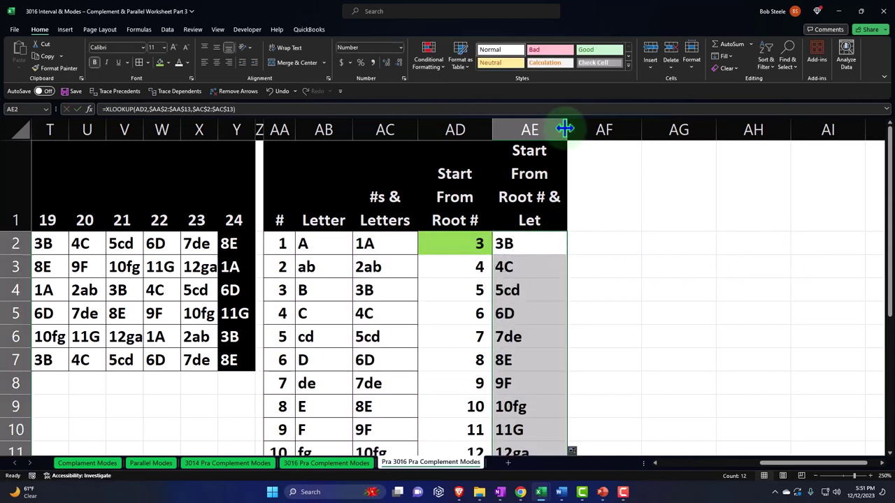
{"action": "left_click_drag", "start_coordinate": [565, 128], "coordinate": [552, 130]}
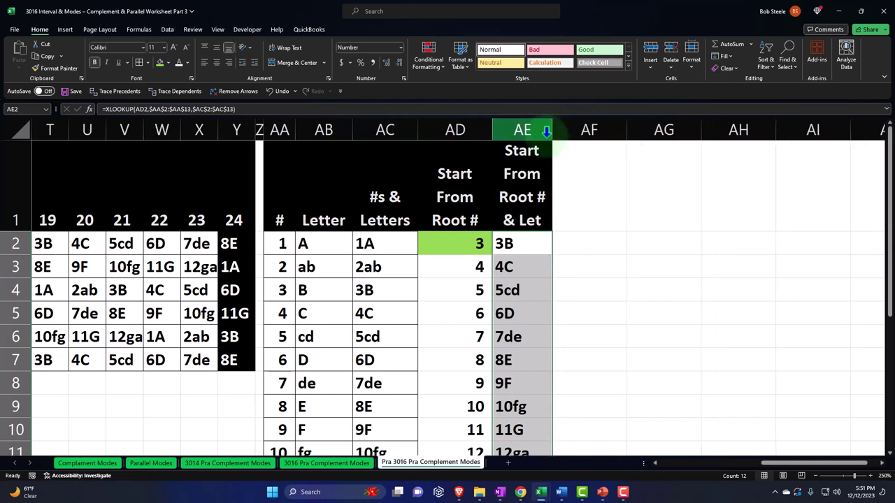
{"action": "left_click", "coordinate": [475, 248]}
{"action": "left_click_drag", "start_coordinate": [489, 124], "coordinate": [474, 127]}
{"action": "left_click", "coordinate": [505, 175]}
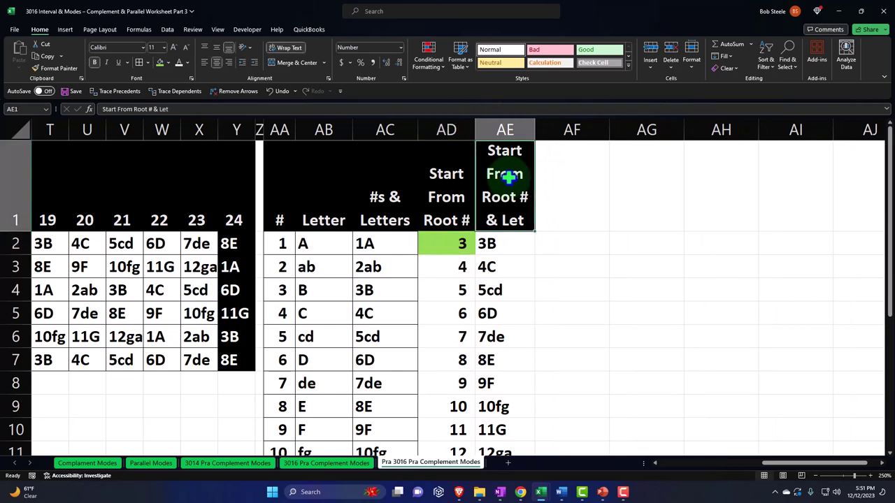
Set the starting root number in AD2 to 4 and check the looked-up label in AE2.
{"action": "left_click", "coordinate": [451, 244]}
{"action": "type", "text": "4"}
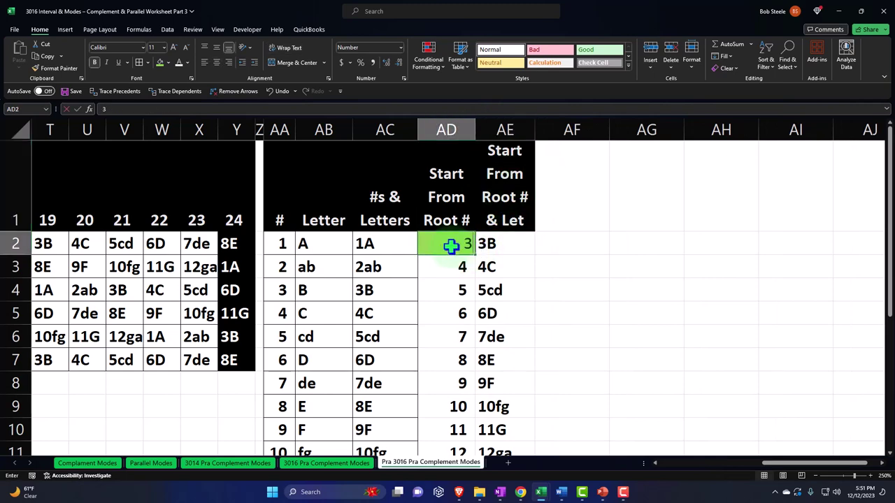
{"action": "key", "text": "Return"}
{"action": "left_click", "coordinate": [496, 244]}
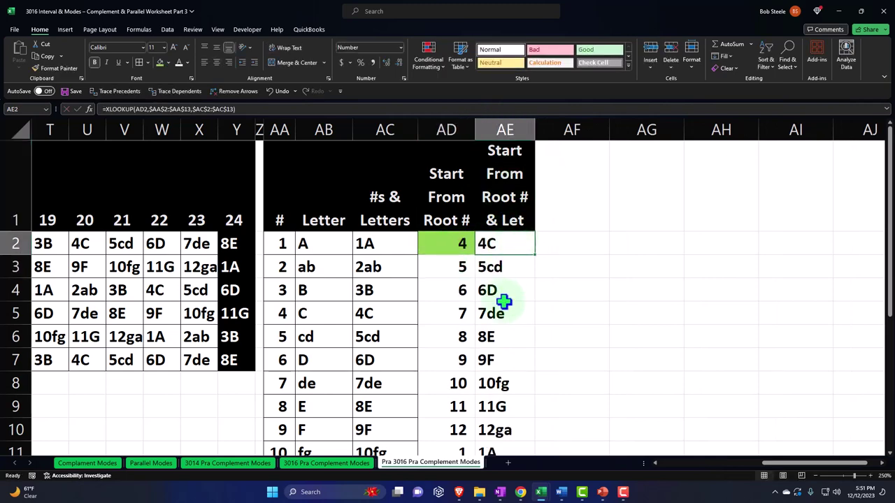
Add borders around all cells in AD2:AE13.
{"action": "scroll", "coordinate": [503, 304], "scroll_direction": "down", "scroll_amount": 2}
{"action": "scroll", "coordinate": [505, 303], "scroll_direction": "up", "scroll_amount": 1}
{"action": "scroll", "coordinate": [504, 303], "scroll_direction": "up", "scroll_amount": 1}
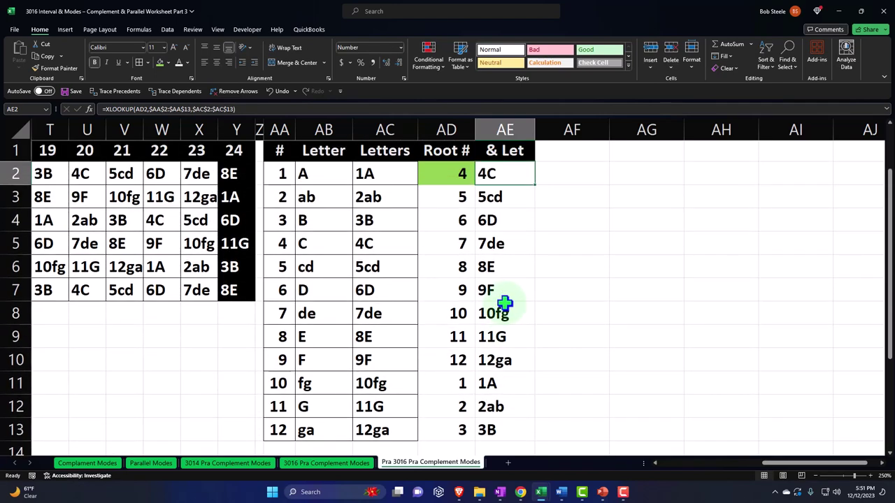
{"action": "left_click_drag", "start_coordinate": [443, 174], "coordinate": [513, 421]}
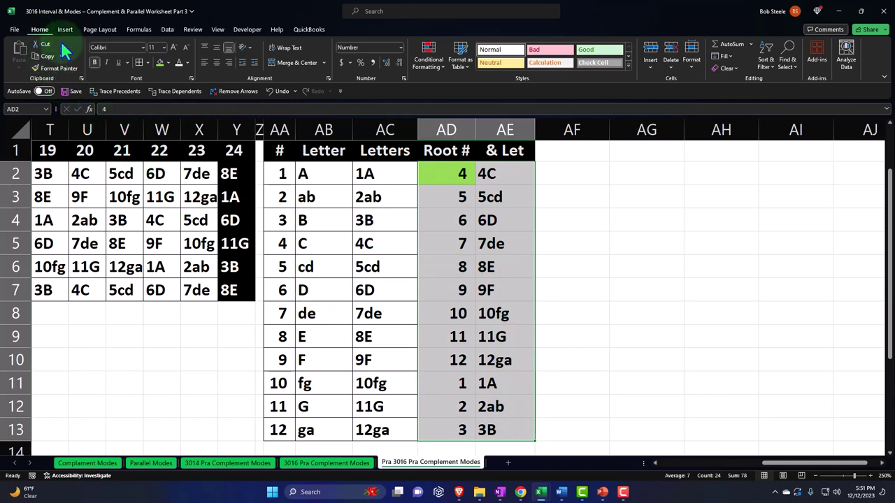
{"action": "left_click", "coordinate": [139, 63]}
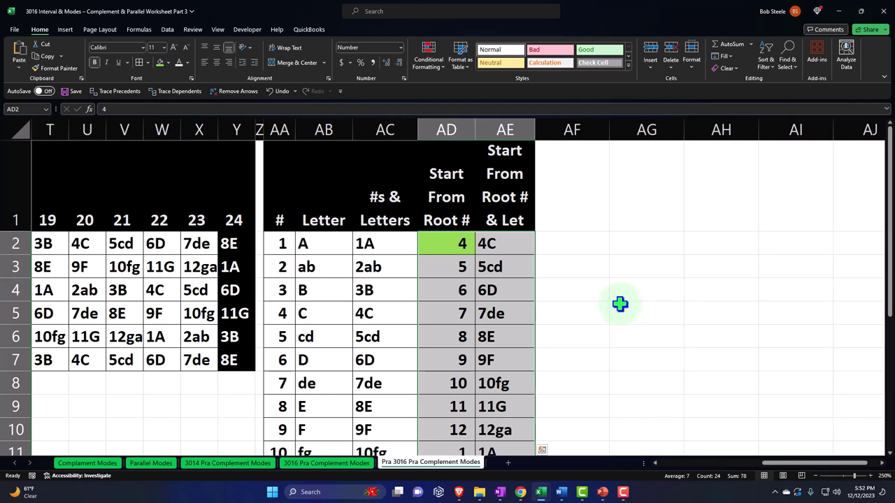
Paste the heading "Interval Distance from Root" into AF1 and copy the header formatting from AE1 to it.
{"action": "left_click", "coordinate": [581, 196]}
{"action": "right_click", "coordinate": [581, 196]}
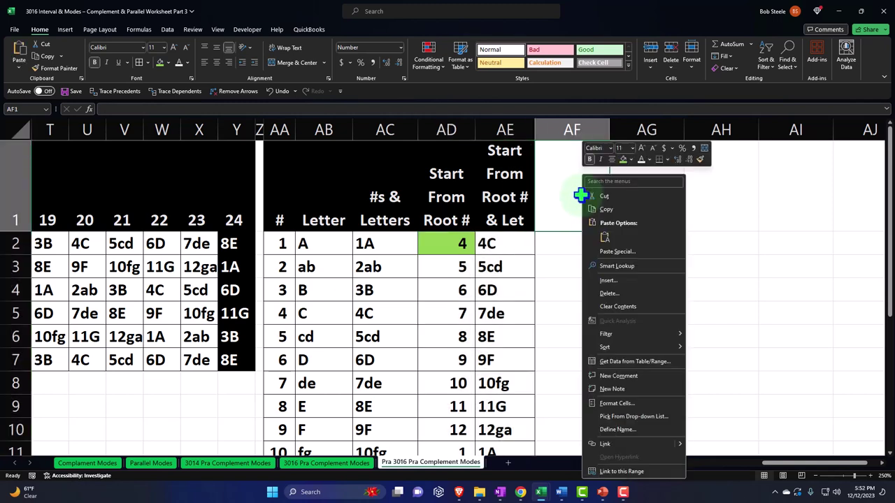
{"action": "left_click", "coordinate": [605, 238]}
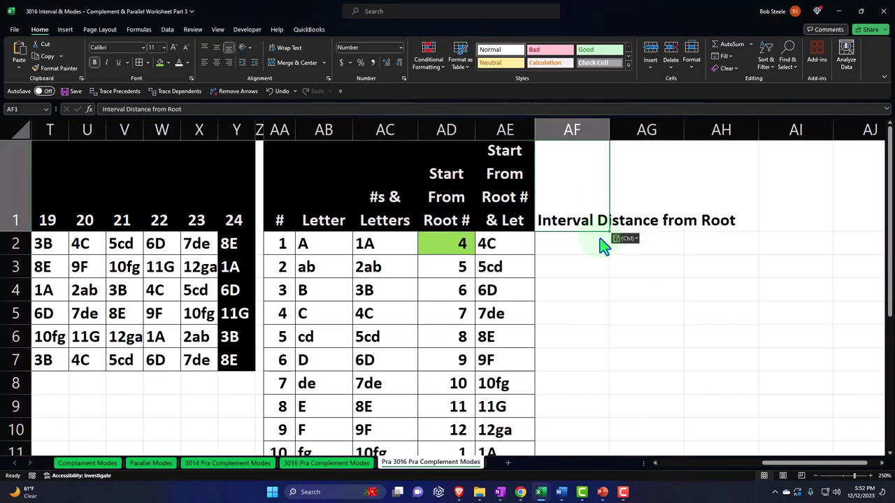
{"action": "left_click", "coordinate": [567, 276]}
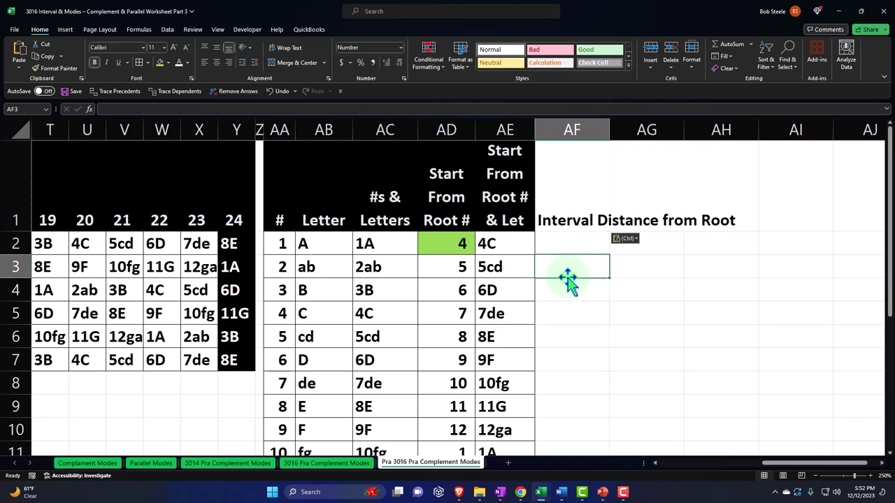
{"action": "left_click", "coordinate": [517, 185]}
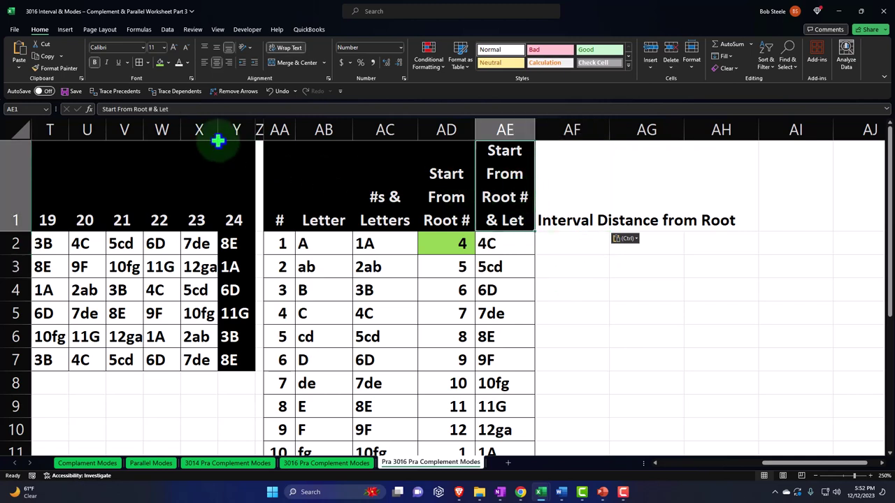
{"action": "left_click", "coordinate": [49, 68]}
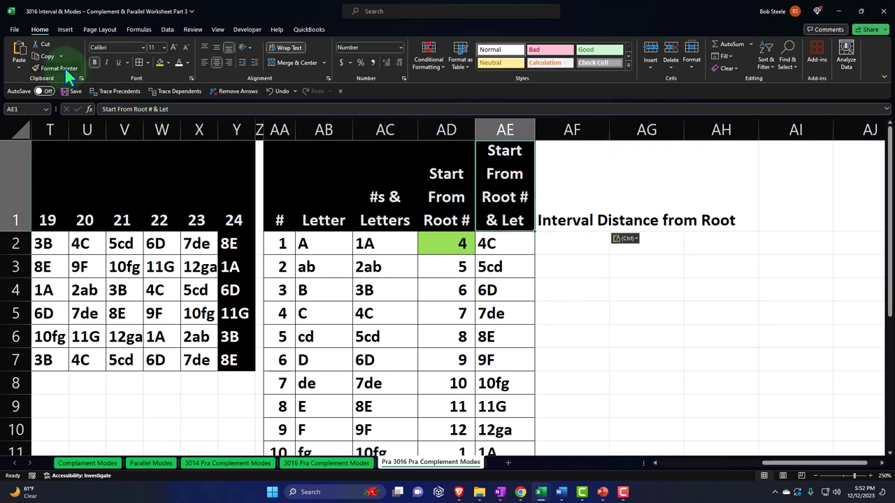
{"action": "left_click", "coordinate": [552, 186]}
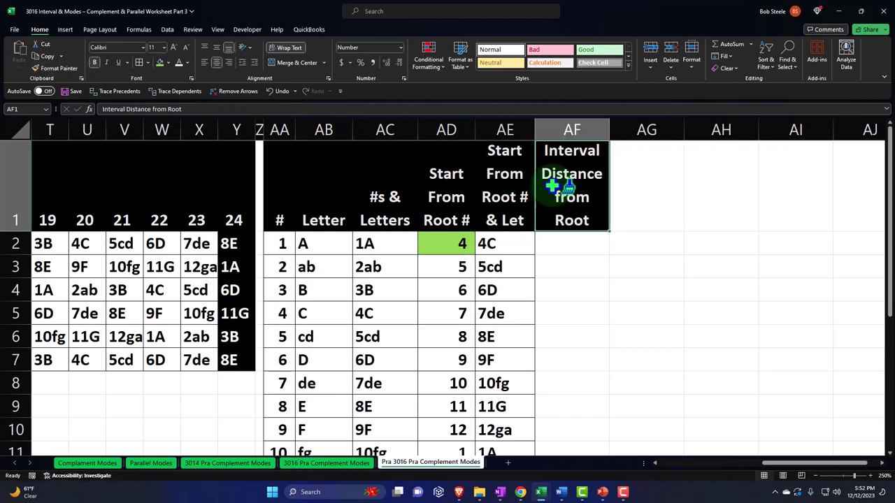
Enter the first interval distances 0, 1 and 2 in AF2:AF4.
{"action": "left_click", "coordinate": [498, 243]}
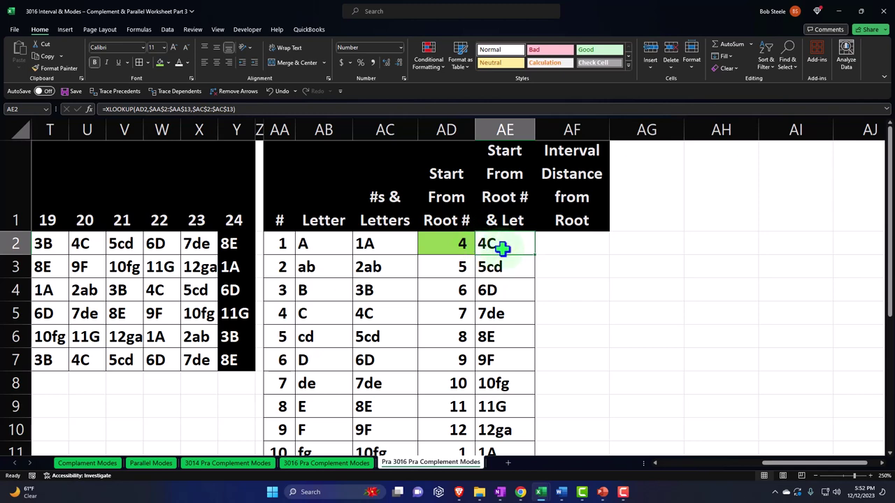
{"action": "left_click", "coordinate": [564, 242]}
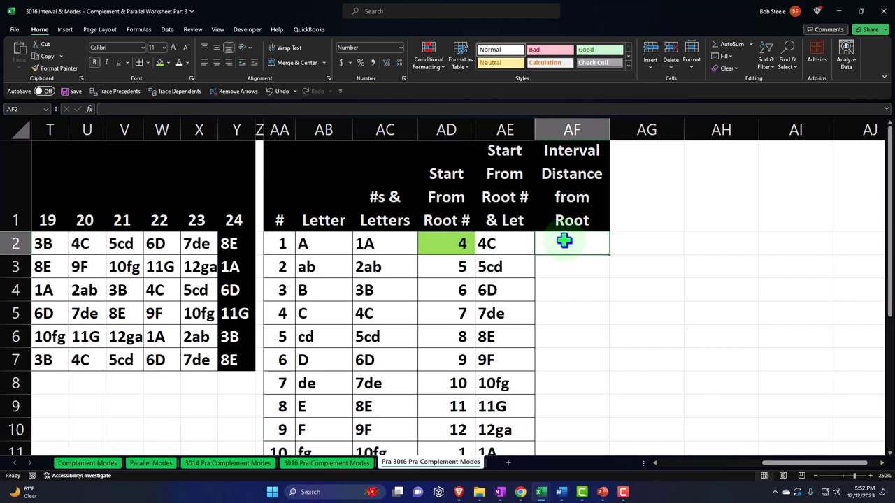
{"action": "type", "text": "0"}
{"action": "key", "text": "Return"}
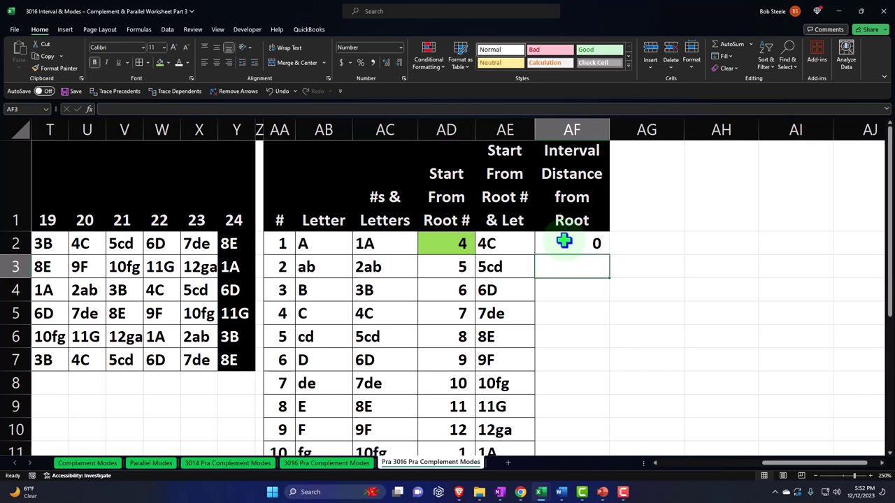
{"action": "type", "text": "1"}
{"action": "key", "text": "Return"}
{"action": "type", "text": "2"}
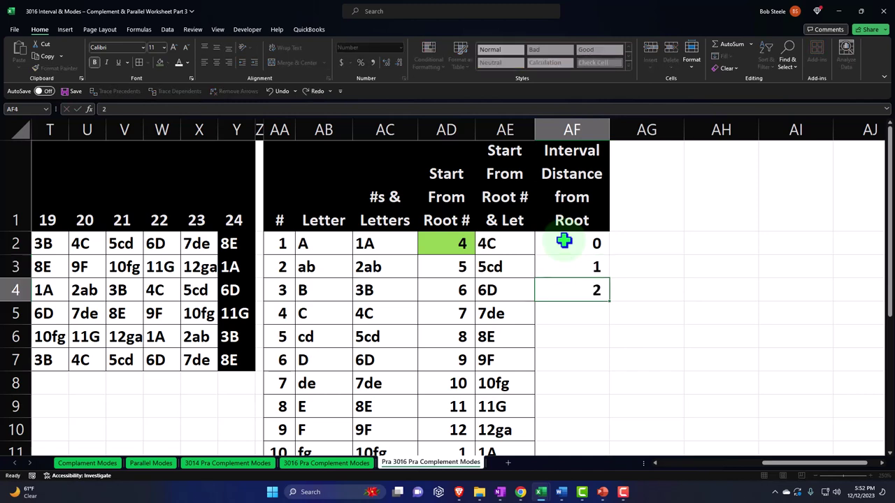
{"action": "key", "text": "Return"}
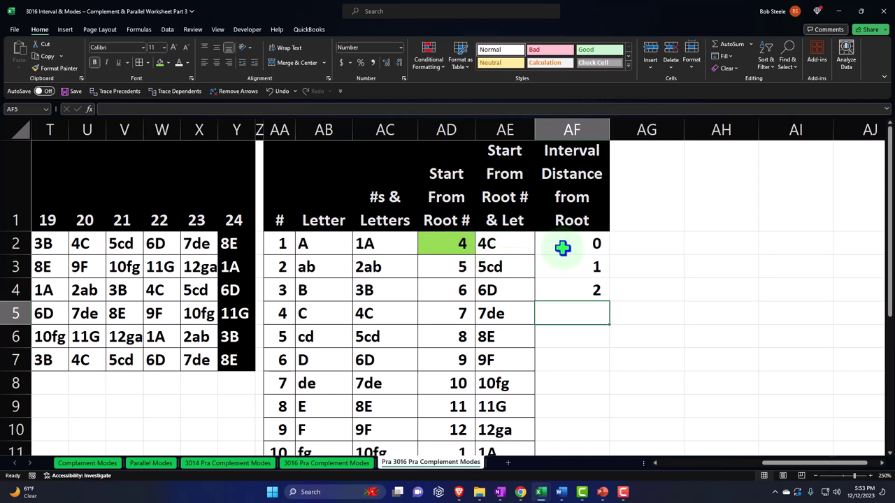
Set the starting root number in AD2 to 3 and compare the labels in column AE with their interval distances.
{"action": "left_click", "coordinate": [462, 243]}
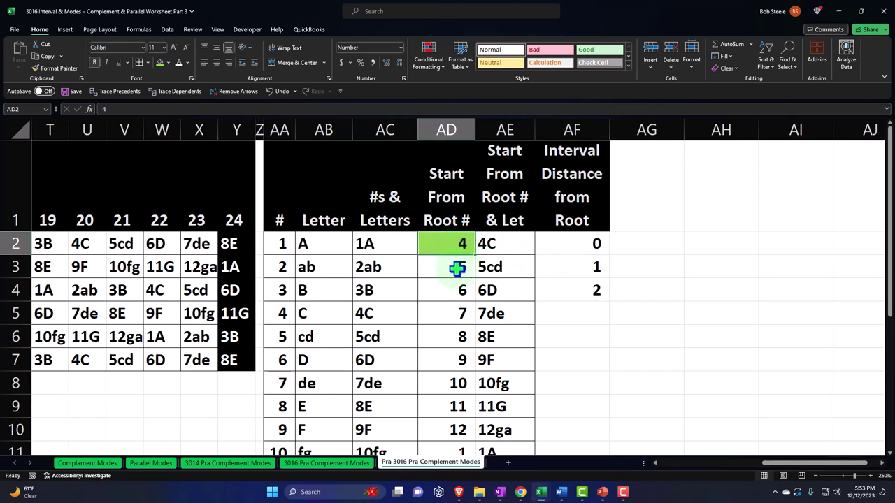
{"action": "type", "text": "3"}
{"action": "key", "text": "Return"}
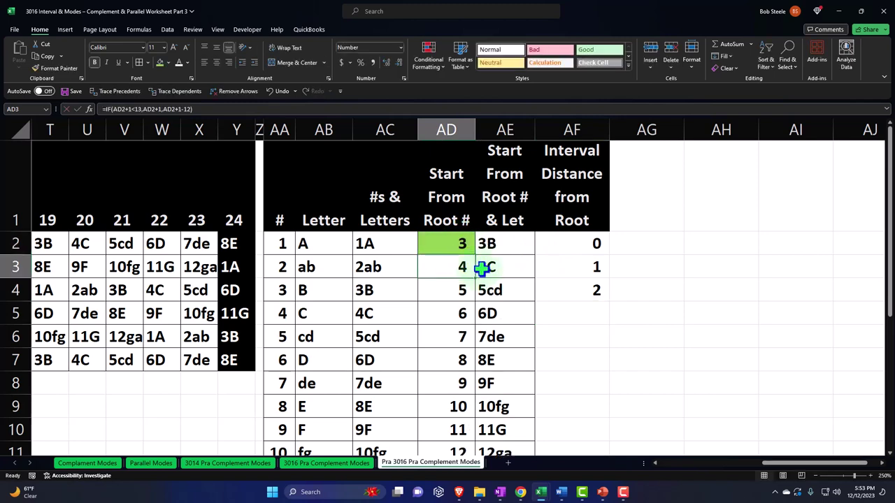
{"action": "left_click", "coordinate": [488, 245]}
{"action": "left_click", "coordinate": [583, 242]}
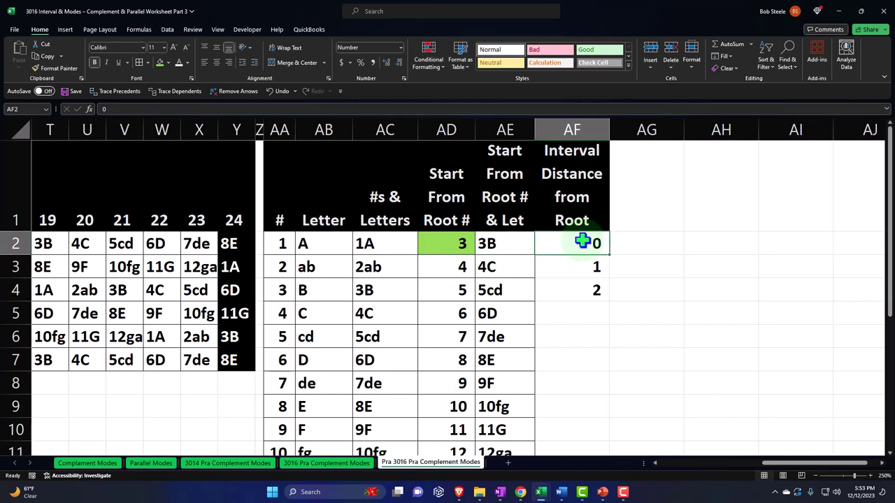
{"action": "left_click", "coordinate": [585, 287]}
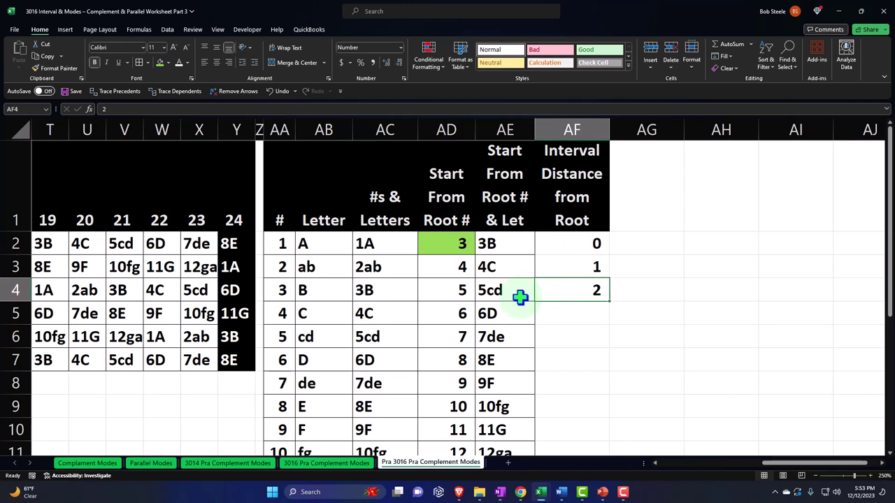
Set the starting root number in AD2 back to 4.
{"action": "left_click", "coordinate": [463, 247]}
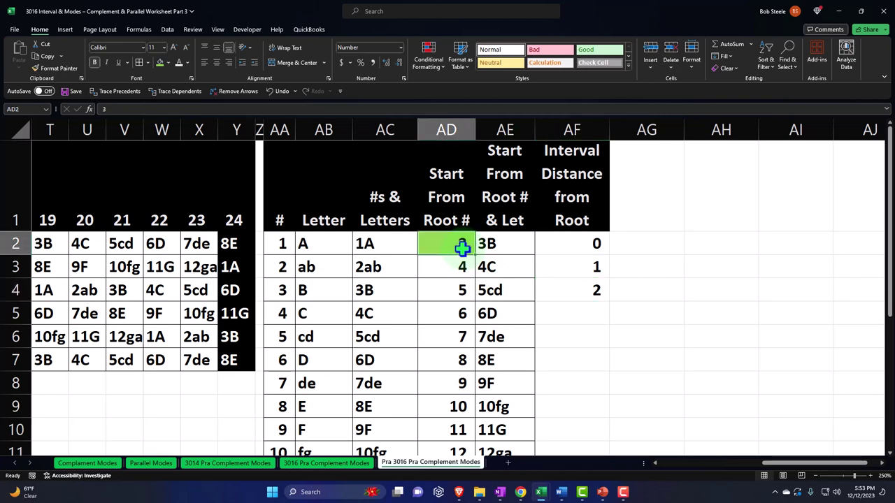
{"action": "type", "text": "4"}
{"action": "key", "text": "Return"}
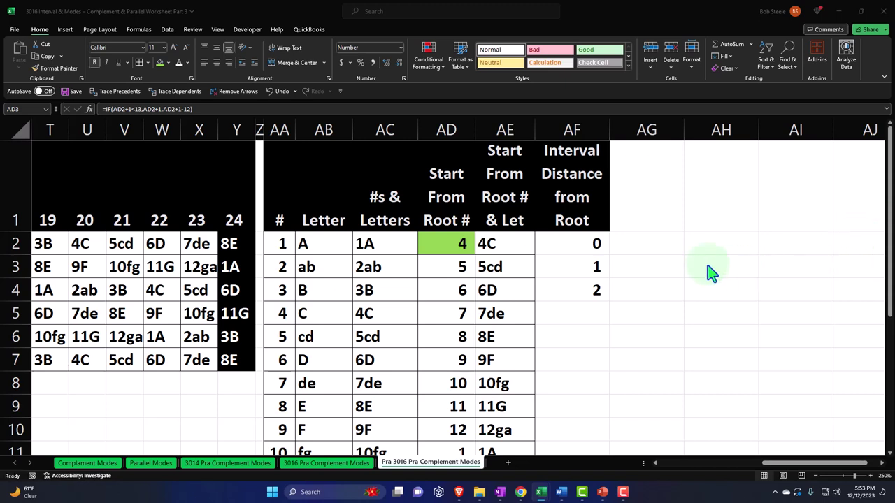
Continue the interval distance series from AF2:AF4 down through AF13, ending at 11.
{"action": "left_click", "coordinate": [584, 243]}
{"action": "left_click_drag", "start_coordinate": [584, 242], "coordinate": [590, 287]}
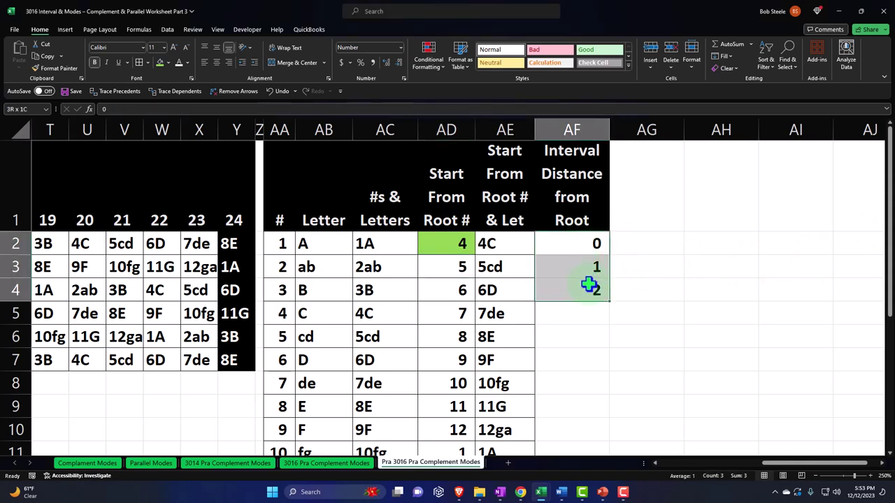
{"action": "scroll", "coordinate": [608, 273], "scroll_direction": "down", "scroll_amount": 1}
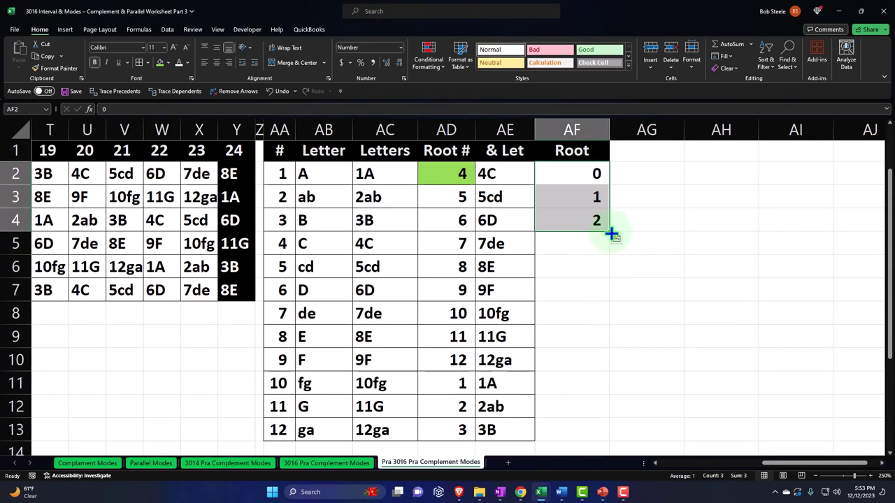
{"action": "left_click_drag", "start_coordinate": [612, 233], "coordinate": [607, 410]}
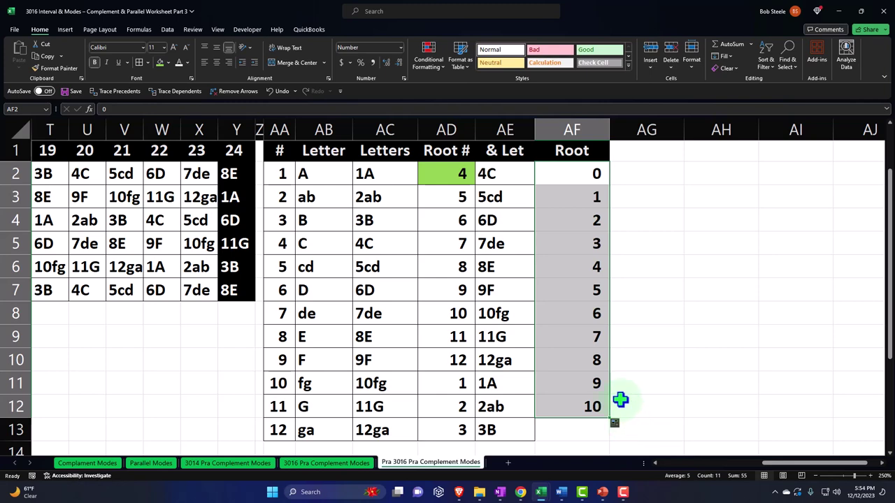
{"action": "left_click_drag", "start_coordinate": [609, 422], "coordinate": [608, 434]}
{"action": "scroll", "coordinate": [547, 378], "scroll_direction": "down", "scroll_amount": 1}
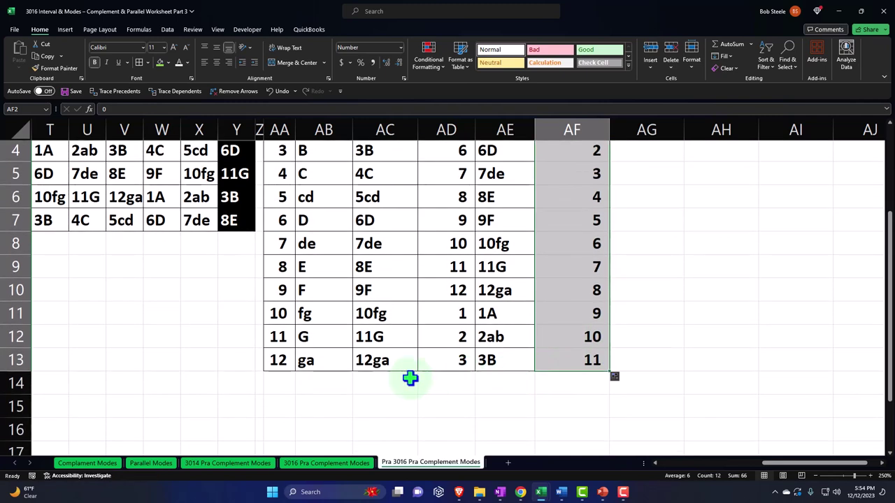
Enter 1 in AA14, directly below the last number of the note table.
{"action": "left_click", "coordinate": [276, 381]}
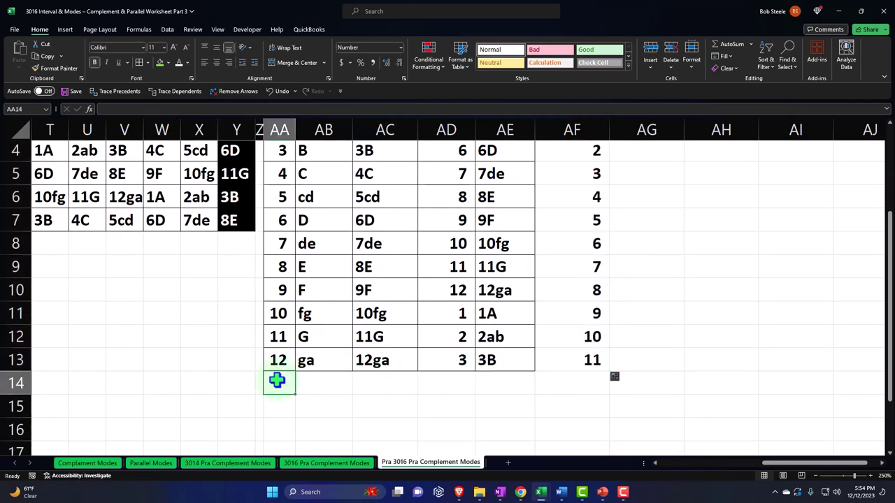
{"action": "scroll", "coordinate": [277, 381], "scroll_direction": "up", "scroll_amount": 1}
{"action": "scroll", "coordinate": [278, 380], "scroll_direction": "down", "scroll_amount": 1}
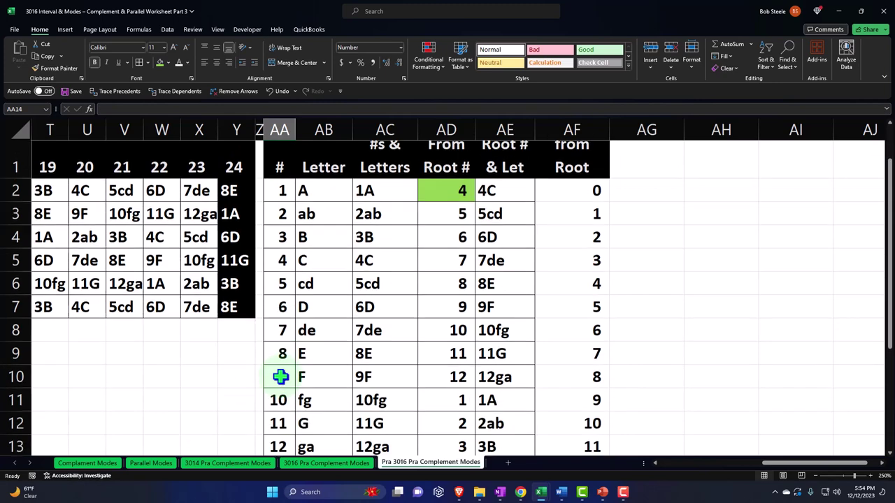
{"action": "scroll", "coordinate": [279, 379], "scroll_direction": "down", "scroll_amount": 1}
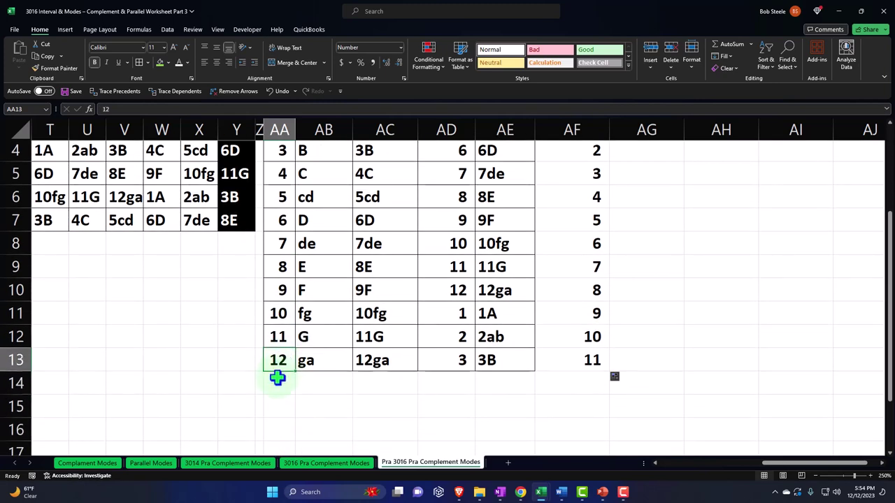
{"action": "type", "text": "1"}
{"action": "key", "text": "Return"}
Copy the letter cell AB13 and its formatting down to AB14.
{"action": "key", "text": "Right"}
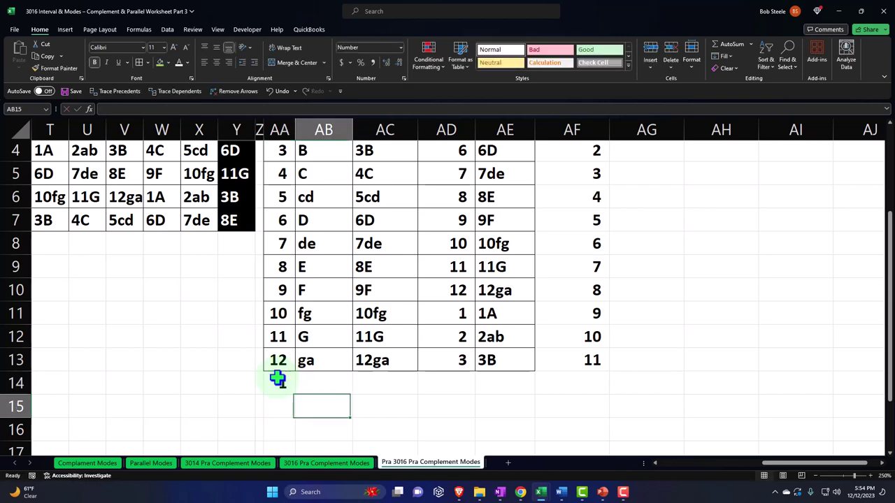
{"action": "key", "text": "Up"}
{"action": "left_click", "coordinate": [319, 358]}
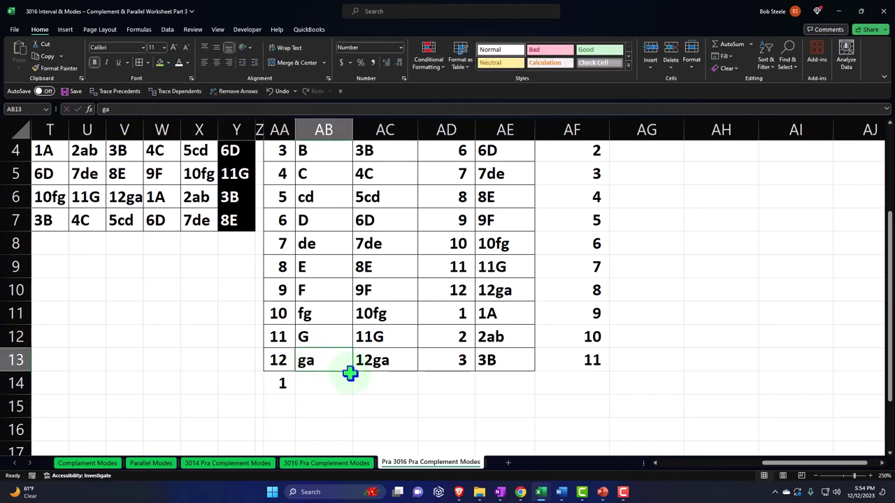
{"action": "left_click_drag", "start_coordinate": [353, 383], "coordinate": [343, 385]}
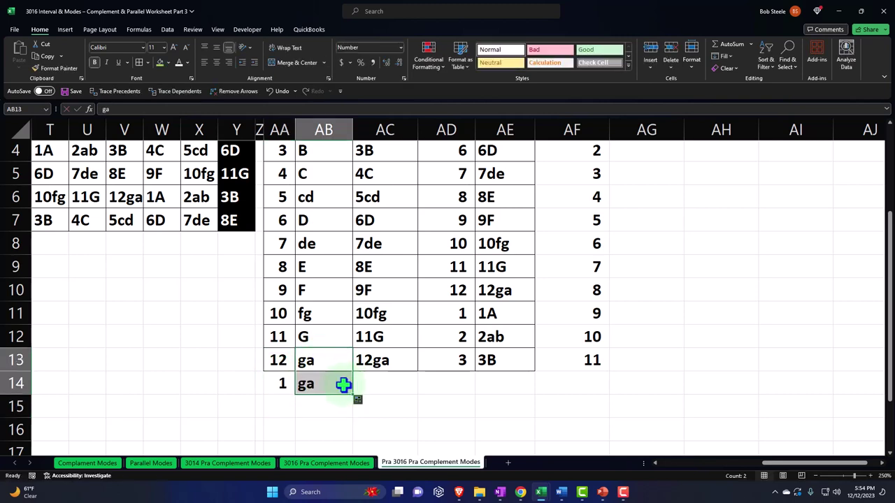
{"action": "key", "text": "Down"}
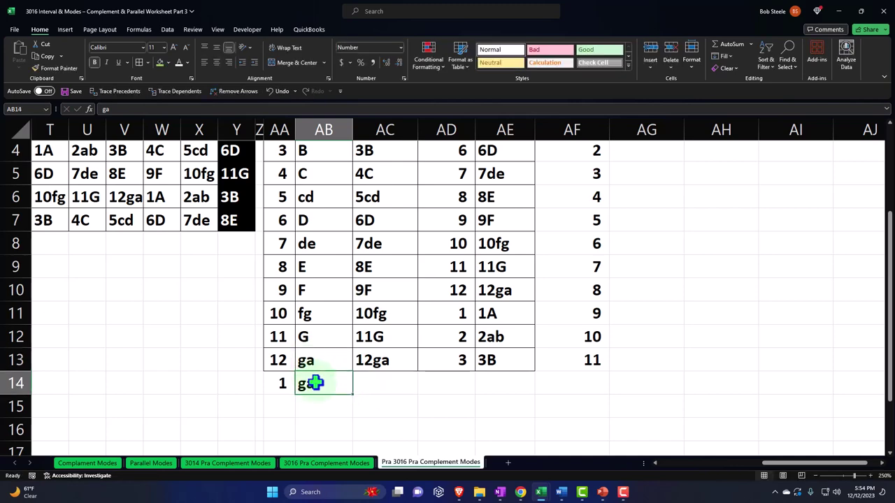
Replace the entry in AB14 with a formula referencing the first letter in AB2.
{"action": "scroll", "coordinate": [314, 382], "scroll_direction": "up", "scroll_amount": 2}
{"action": "scroll", "coordinate": [322, 362], "scroll_direction": "down", "scroll_amount": 2}
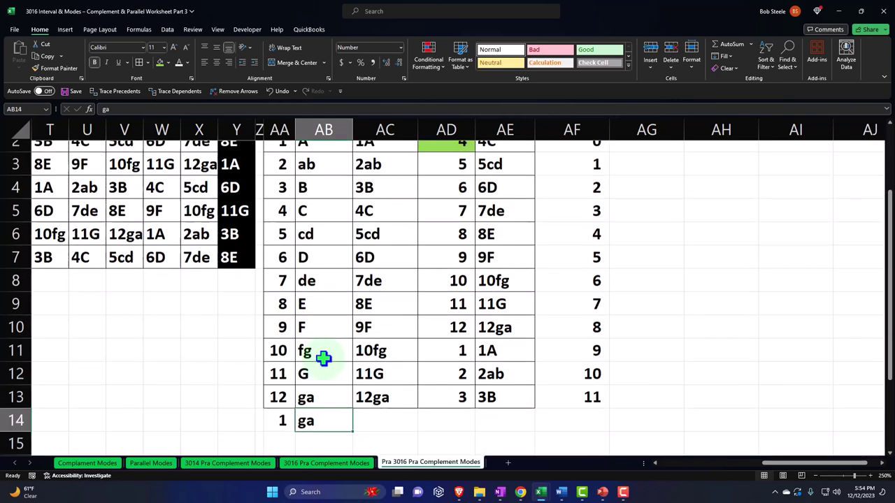
{"action": "type", "text": "ga"}
{"action": "key", "text": "BackSpace"}
{"action": "key", "text": "BackSpace"}
{"action": "type", "text": "="}
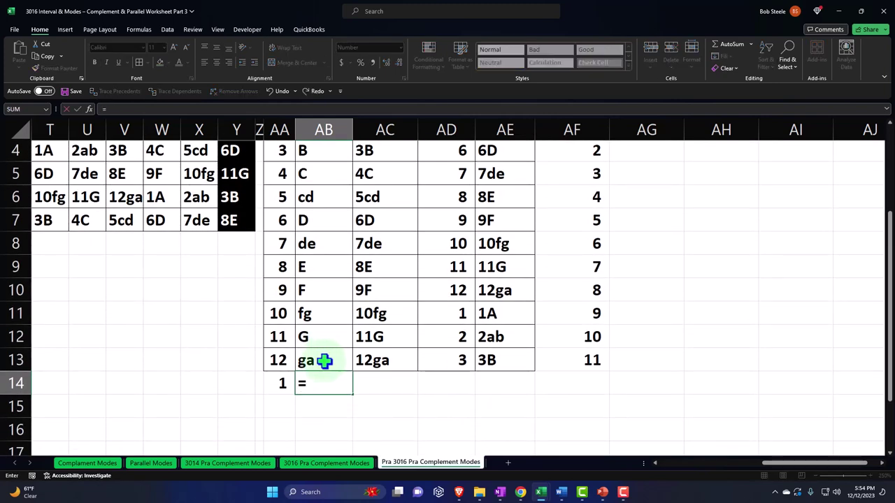
{"action": "scroll", "coordinate": [326, 361], "scroll_direction": "up", "scroll_amount": 1}
{"action": "left_click", "coordinate": [324, 244]}
{"action": "key", "text": "Return"}
Extend the combined number-and-letter formula from AC13 down to AC14 and check the copied formula.
{"action": "scroll", "coordinate": [326, 250], "scroll_direction": "down", "scroll_amount": 1}
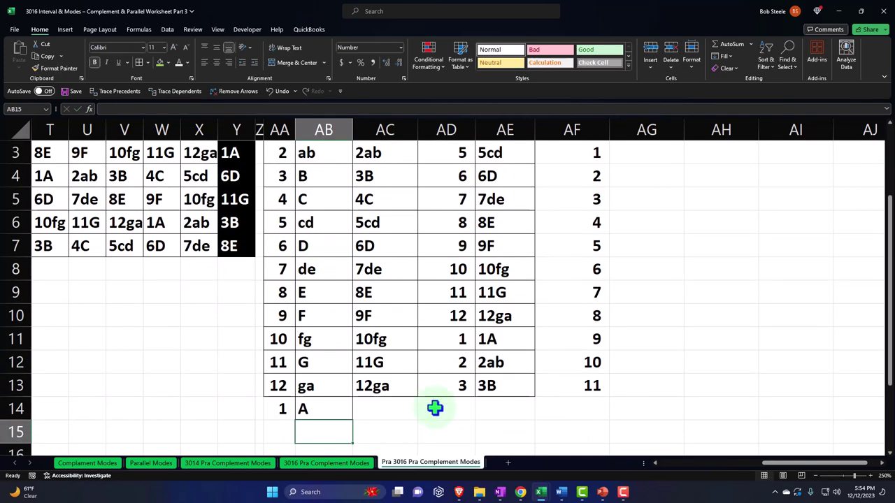
{"action": "left_click", "coordinate": [409, 386]}
{"action": "left_click_drag", "start_coordinate": [418, 399], "coordinate": [420, 413]}
{"action": "double_click", "coordinate": [388, 412]}
{"action": "key", "text": "Escape"}
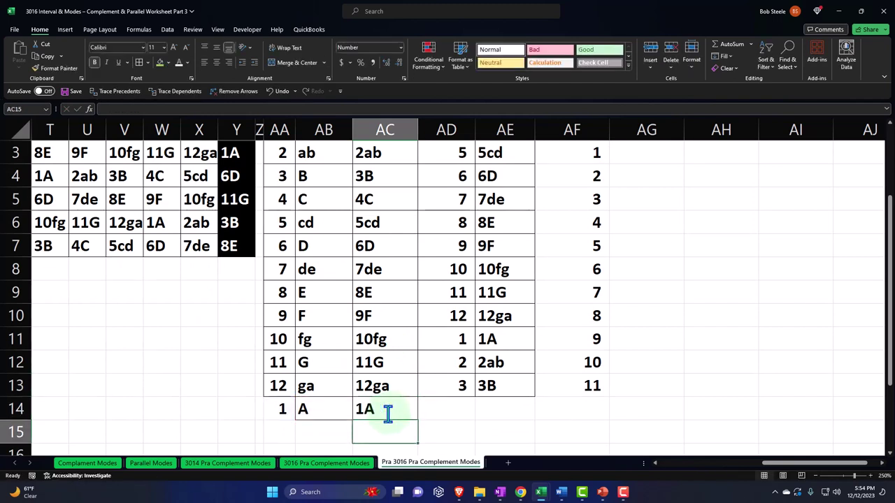
Extend the root number formula from AD13 down to AD14 and check the copied formula.
{"action": "left_click", "coordinate": [462, 386]}
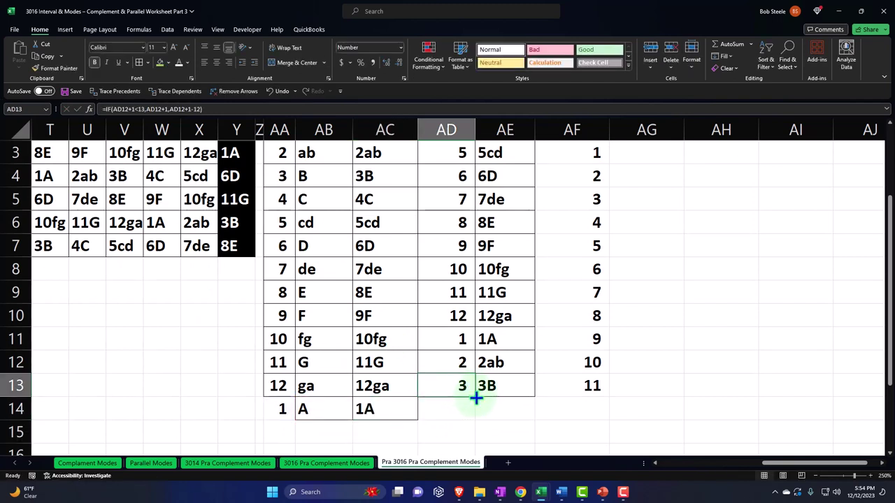
{"action": "left_click_drag", "start_coordinate": [475, 397], "coordinate": [473, 419]}
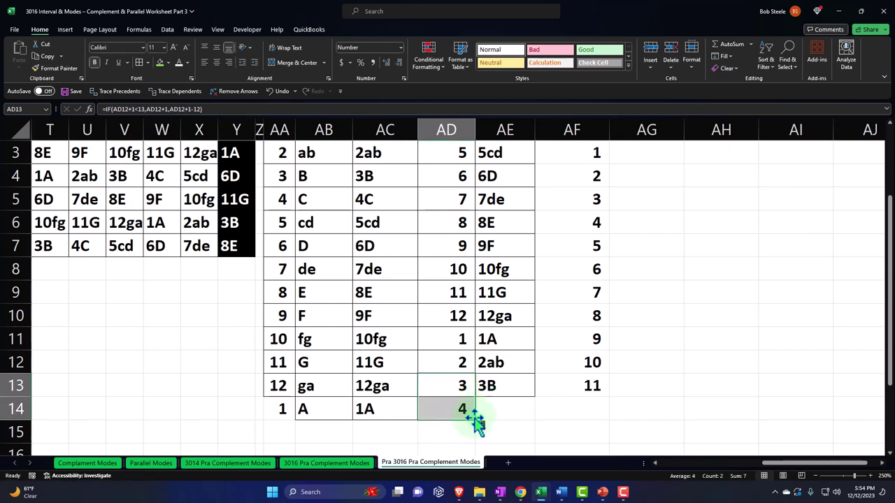
{"action": "double_click", "coordinate": [457, 408]}
{"action": "key", "text": "Return"}
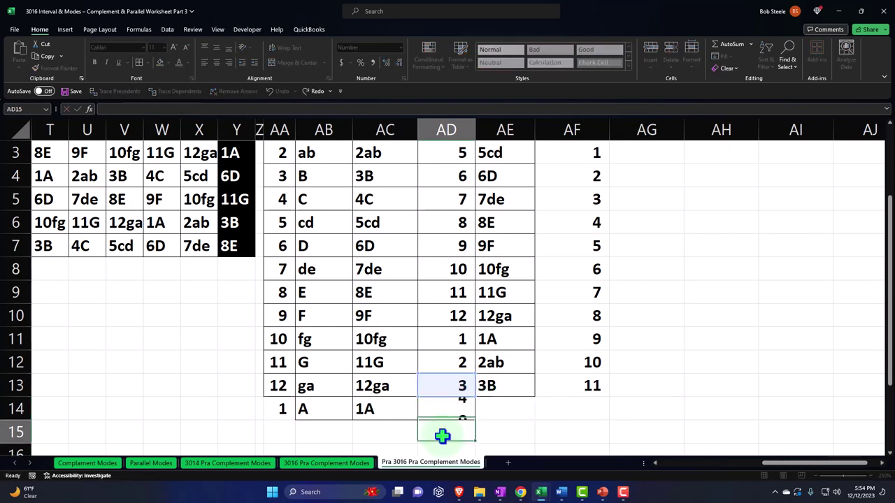
{"action": "scroll", "coordinate": [442, 436], "scroll_direction": "up", "scroll_amount": 1}
{"action": "scroll", "coordinate": [442, 435], "scroll_direction": "down", "scroll_amount": 1}
Copy the XLOOKUP formula from AE13 down to AE14 and inspect the lookup ranges in both cells.
{"action": "scroll", "coordinate": [441, 436], "scroll_direction": "down", "scroll_amount": 1}
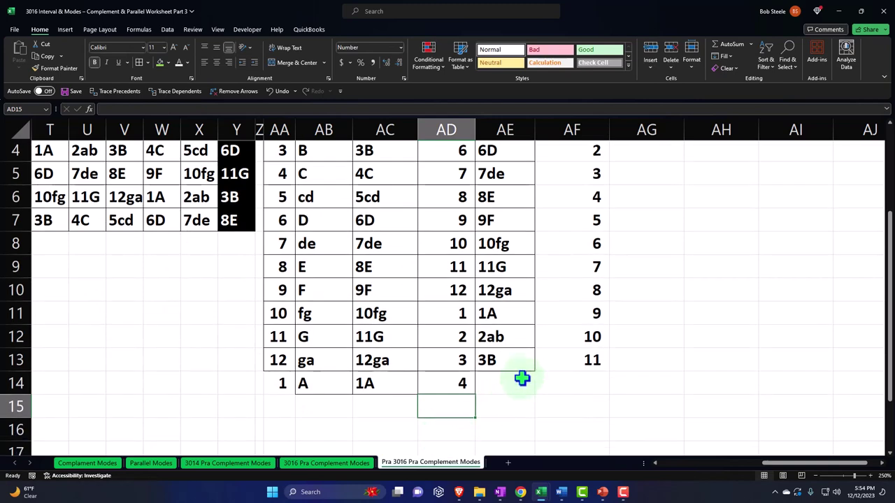
{"action": "left_click", "coordinate": [523, 369]}
{"action": "left_click_drag", "start_coordinate": [536, 374], "coordinate": [538, 394]}
{"action": "double_click", "coordinate": [508, 385]}
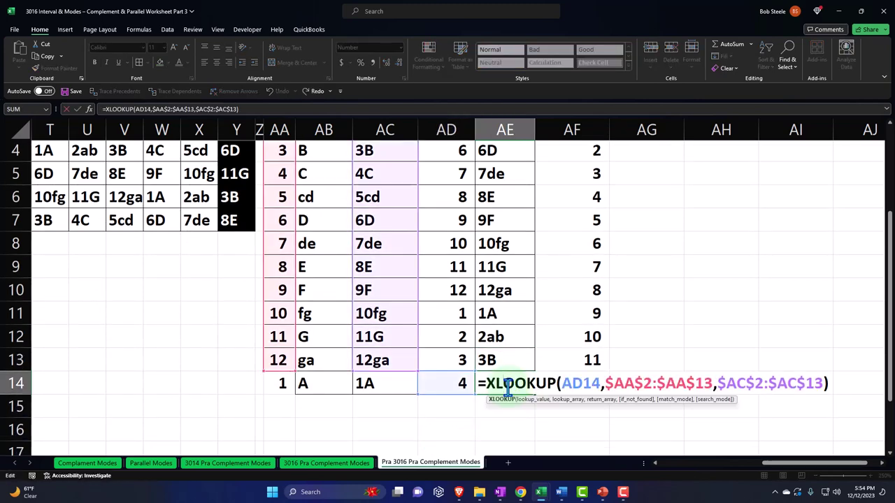
{"action": "key", "text": "Return"}
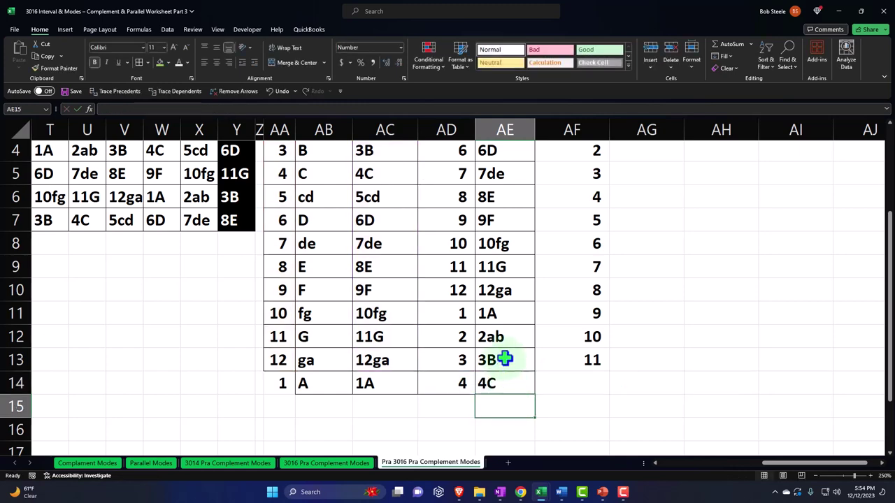
{"action": "double_click", "coordinate": [505, 359]}
{"action": "key", "text": "Return"}
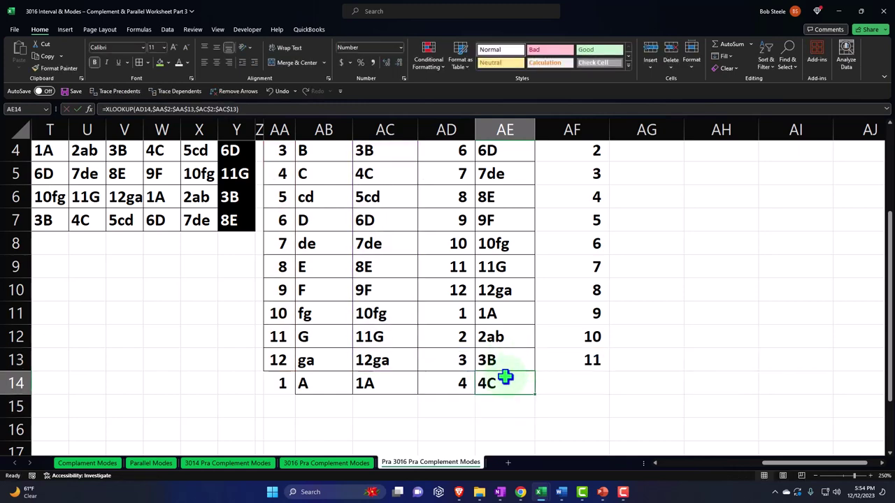
{"action": "double_click", "coordinate": [505, 378]}
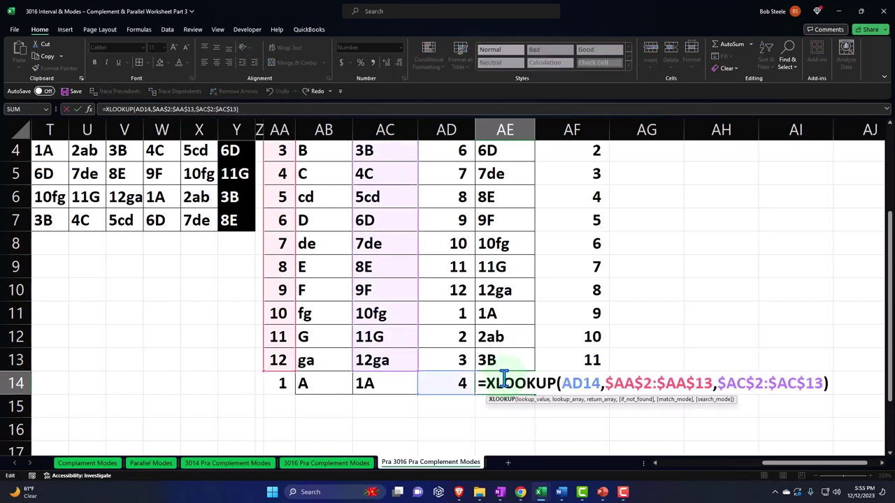
{"action": "key", "text": "Return"}
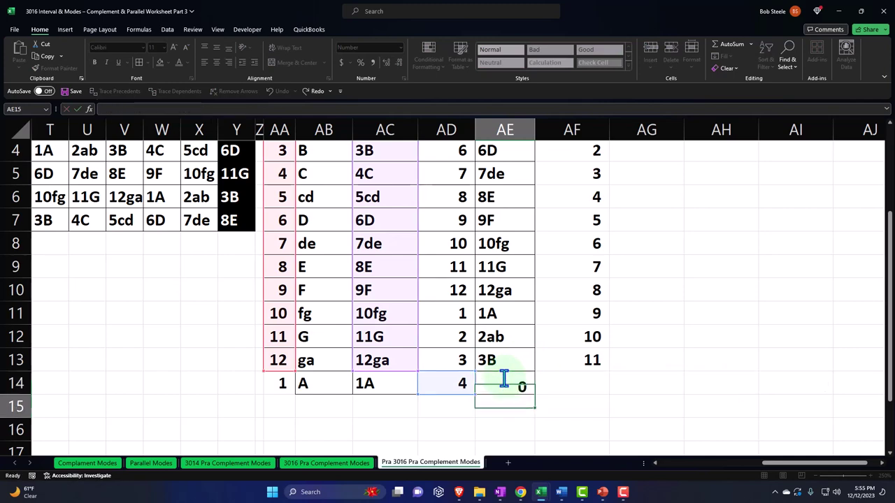
Extend the XLOOKUP in AE2 to use lookup range $AA$2:$AA$14 and return range $AC$2:$AC$14.
{"action": "scroll", "coordinate": [504, 377], "scroll_direction": "up", "scroll_amount": 1}
{"action": "double_click", "coordinate": [507, 254]}
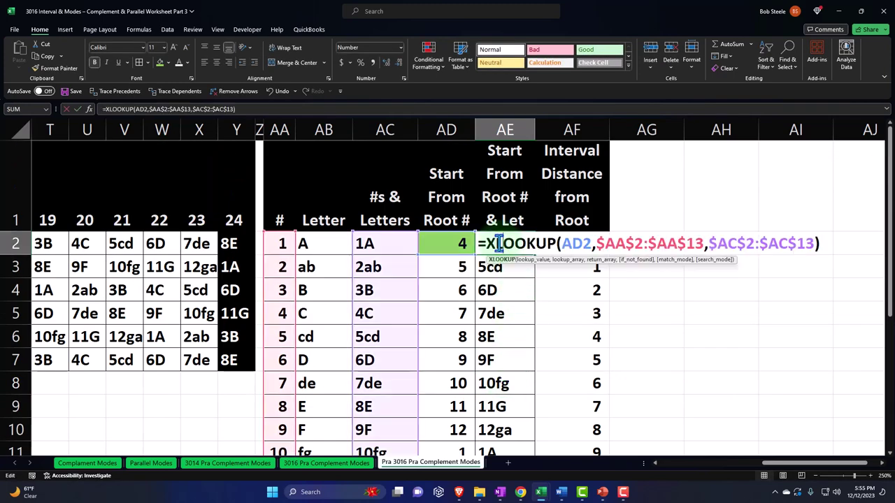
{"action": "scroll", "coordinate": [364, 311], "scroll_direction": "down", "scroll_amount": 2}
{"action": "left_click_drag", "start_coordinate": [299, 302], "coordinate": [291, 316]}
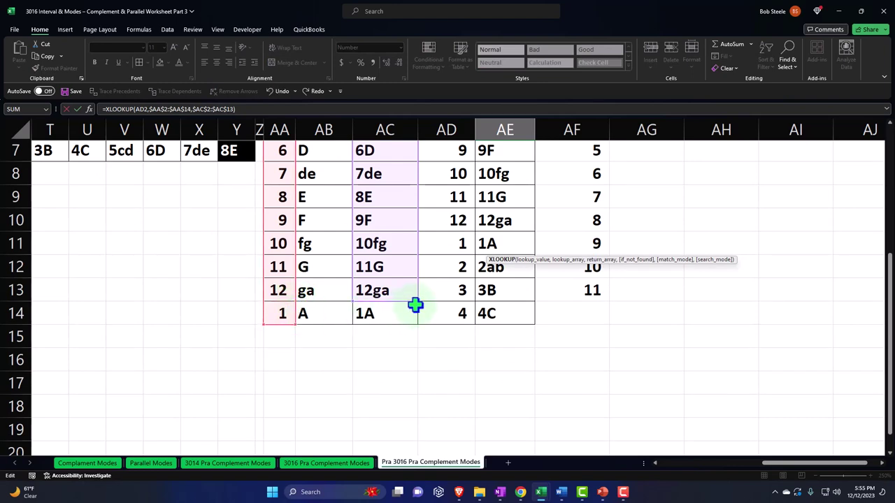
{"action": "left_click_drag", "start_coordinate": [416, 302], "coordinate": [417, 319]}
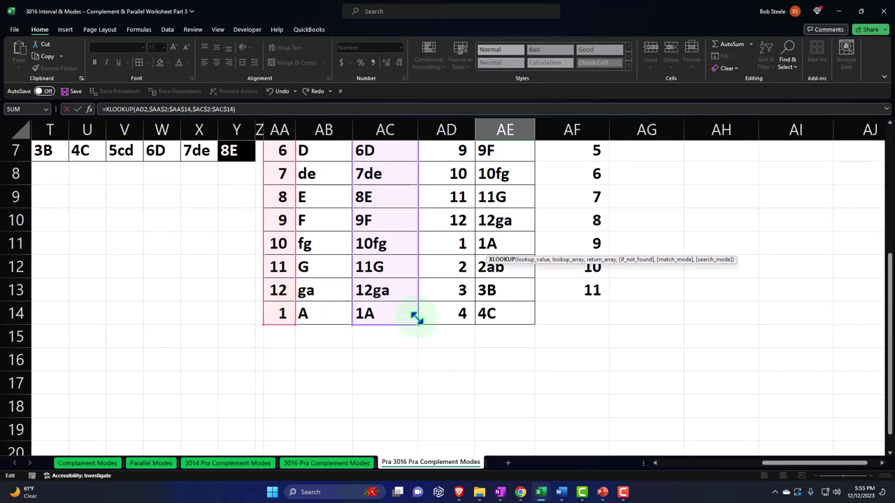
{"action": "key", "text": "Return"}
Fill the revised XLOOKUP formula from AE2 down through AE14.
{"action": "scroll", "coordinate": [485, 281], "scroll_direction": "up", "scroll_amount": 1}
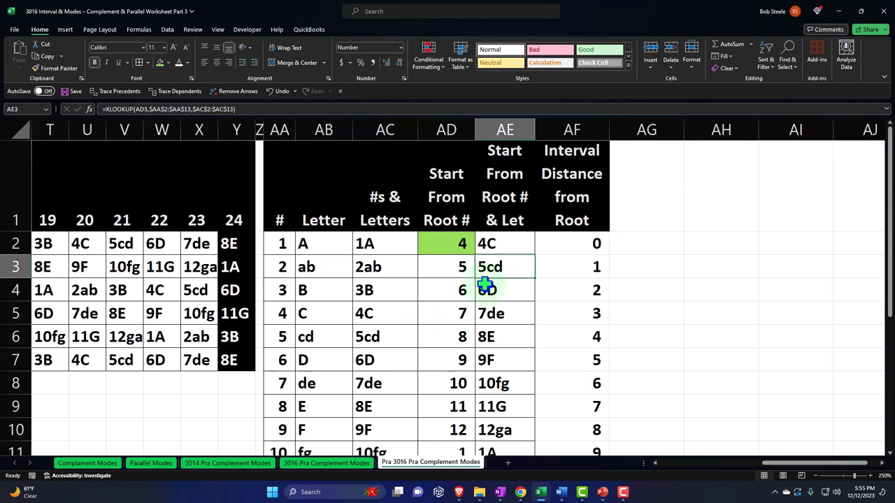
{"action": "left_click", "coordinate": [455, 245]}
{"action": "left_click", "coordinate": [510, 246]}
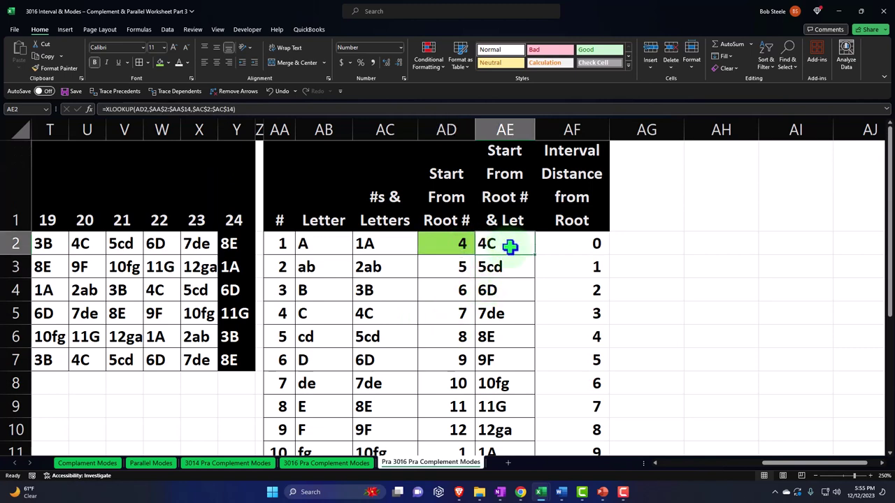
{"action": "left_click_drag", "start_coordinate": [536, 255], "coordinate": [529, 418]}
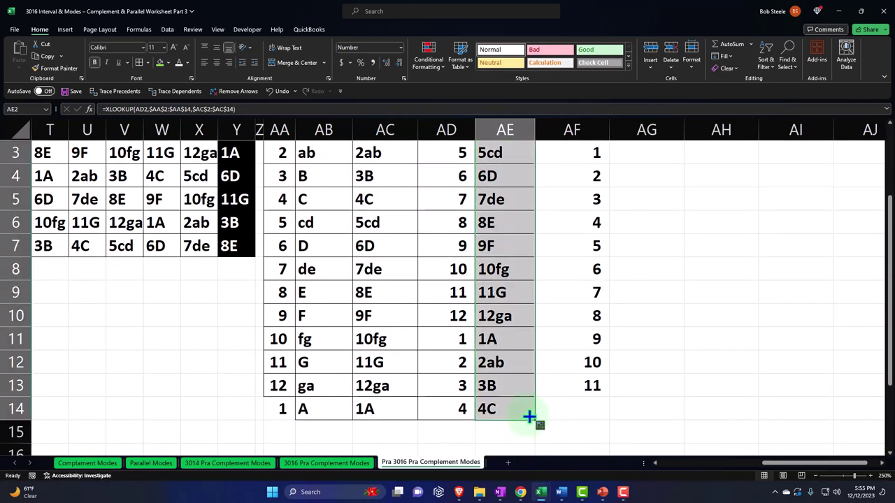
Extend the interval distance column to AF14 and set that cell to 0.
{"action": "left_click", "coordinate": [592, 386]}
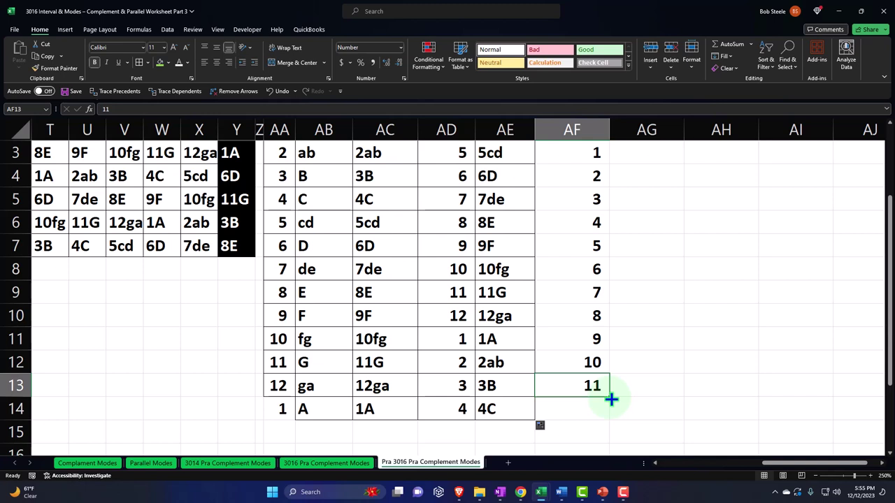
{"action": "left_click_drag", "start_coordinate": [611, 399], "coordinate": [611, 417]}
{"action": "left_click", "coordinate": [581, 418]}
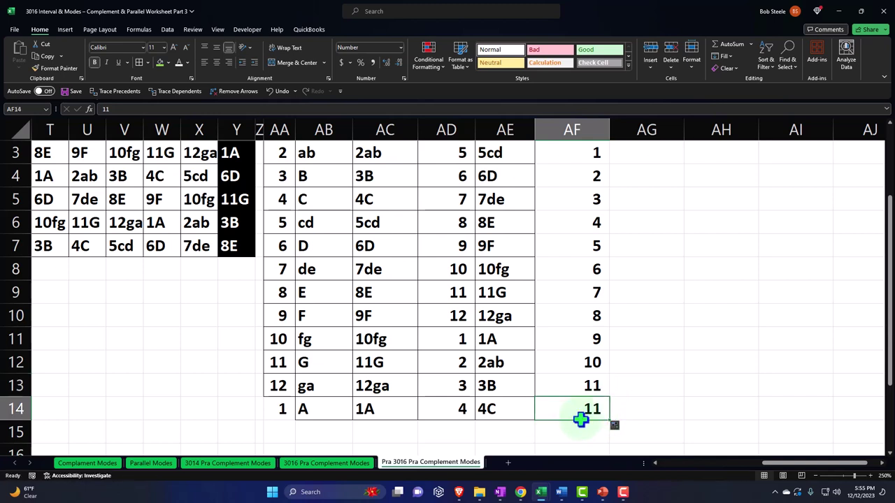
{"action": "type", "text": "1"}
{"action": "key", "text": "Return"}
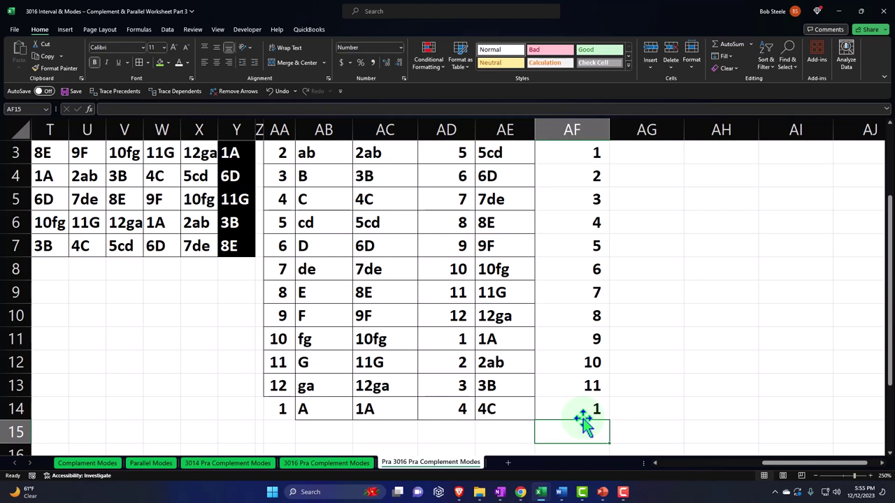
{"action": "left_click", "coordinate": [582, 417]}
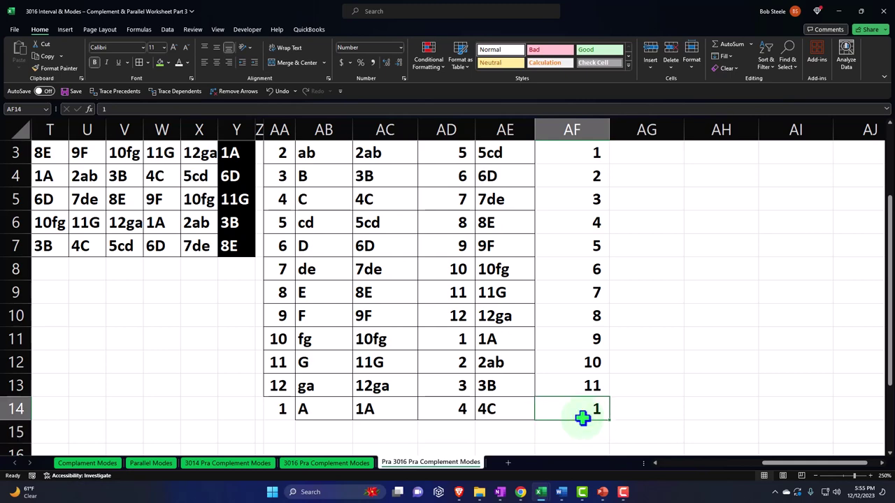
{"action": "type", "text": "0"}
{"action": "key", "text": "Return"}
{"action": "scroll", "coordinate": [583, 418], "scroll_direction": "up", "scroll_amount": 1}
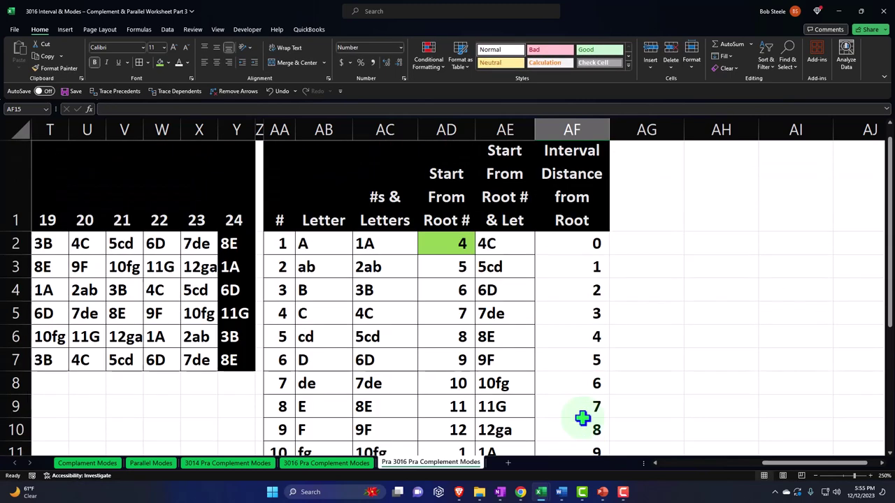
Test root number 11 in AD2 and review the interval distances in column AF.
{"action": "left_click", "coordinate": [567, 242]}
{"action": "left_click_drag", "start_coordinate": [566, 242], "coordinate": [581, 415]}
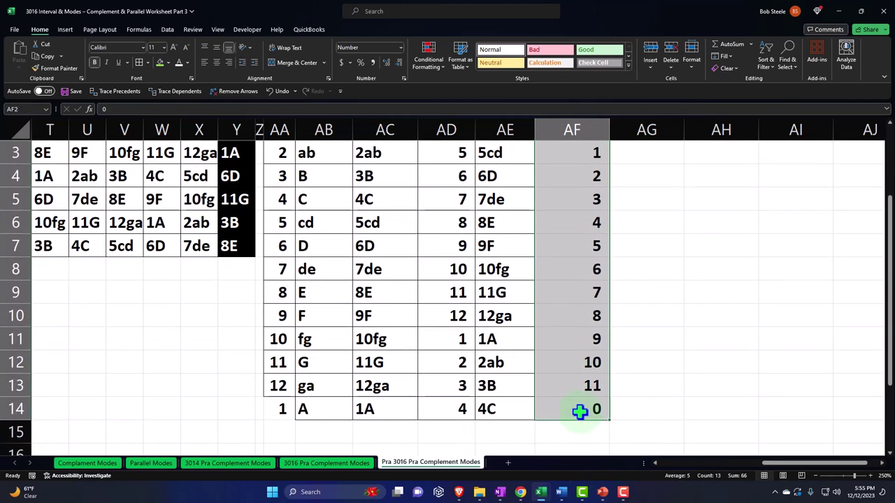
{"action": "scroll", "coordinate": [580, 412], "scroll_direction": "up", "scroll_amount": 1}
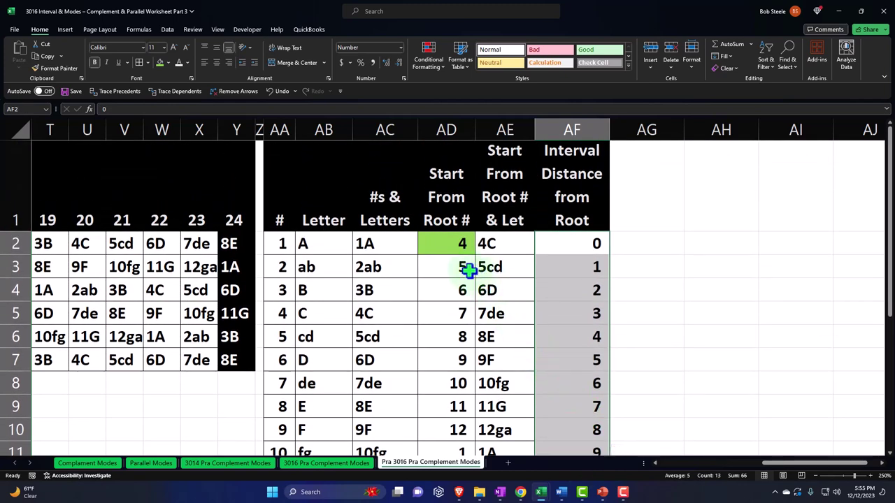
{"action": "left_click", "coordinate": [448, 246]}
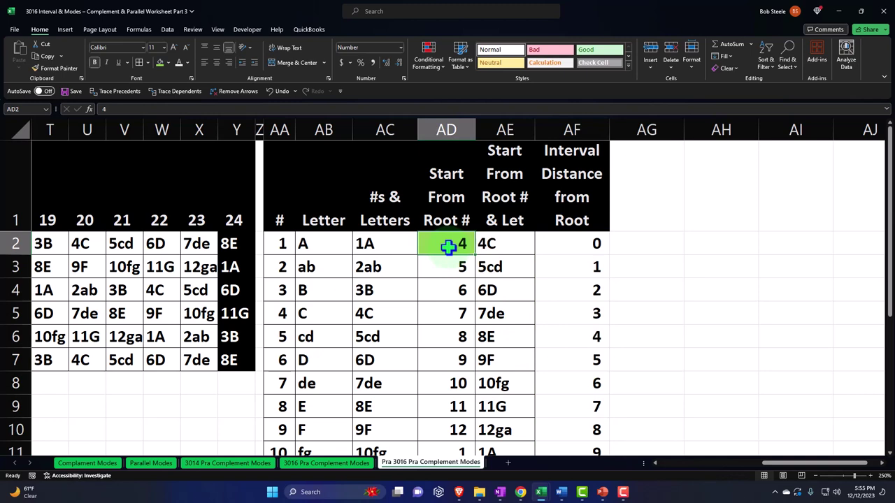
{"action": "type", "text": "11"}
{"action": "key", "text": "Return"}
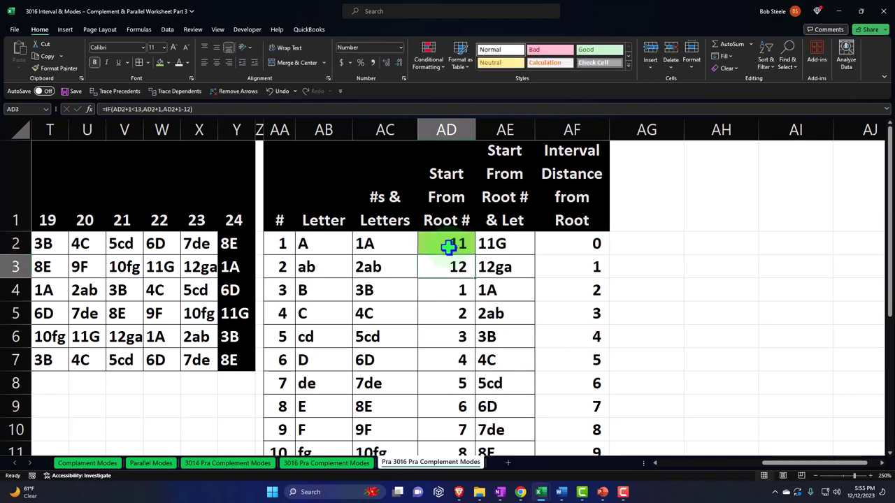
{"action": "left_click_drag", "start_coordinate": [573, 250], "coordinate": [561, 391]}
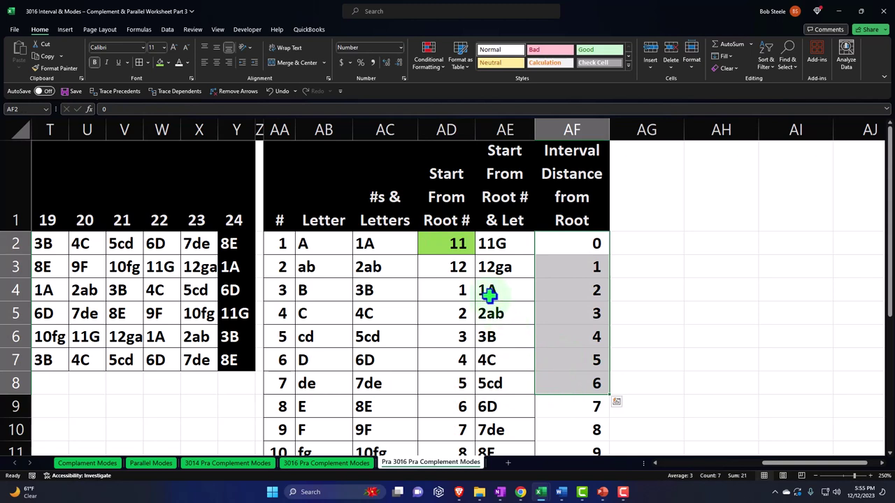
Set the root number in AD2 to 4.
{"action": "left_click", "coordinate": [441, 248]}
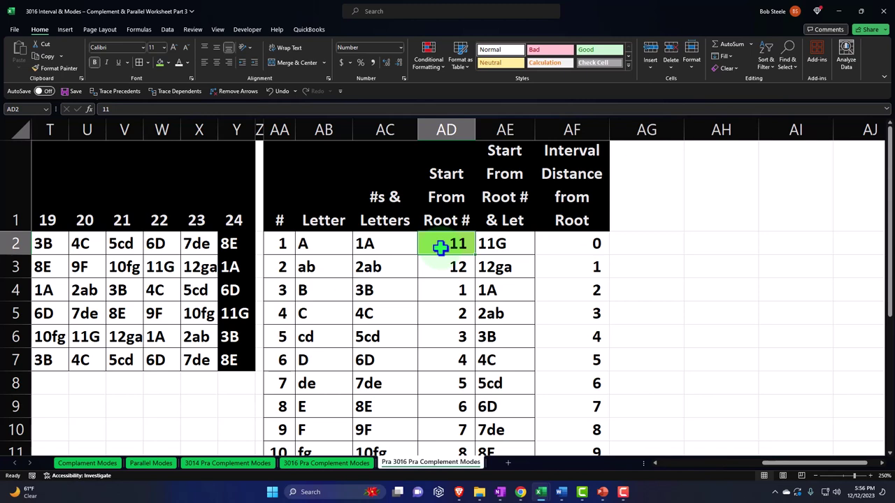
{"action": "type", "text": "4"}
{"action": "key", "text": "Return"}
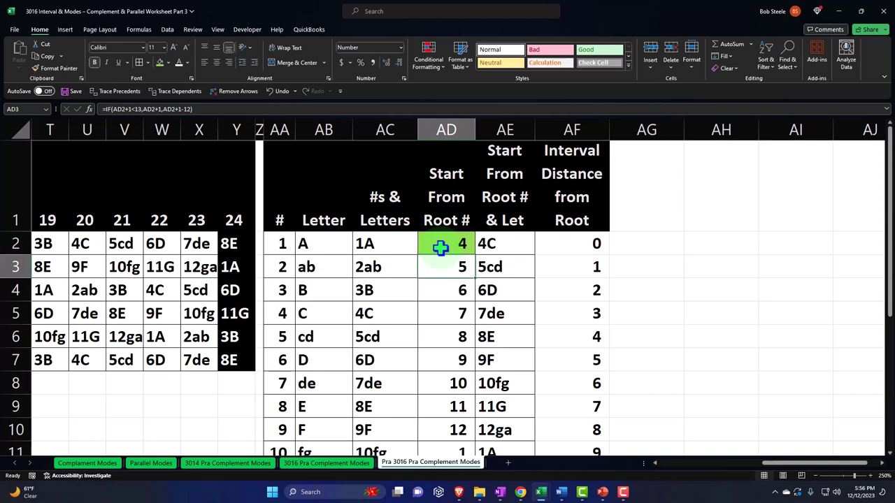
Enter the header "Interval Distance # & name" in AG1.
{"action": "key", "text": "Right"}
{"action": "key", "text": "Right"}
{"action": "key", "text": "Right"}
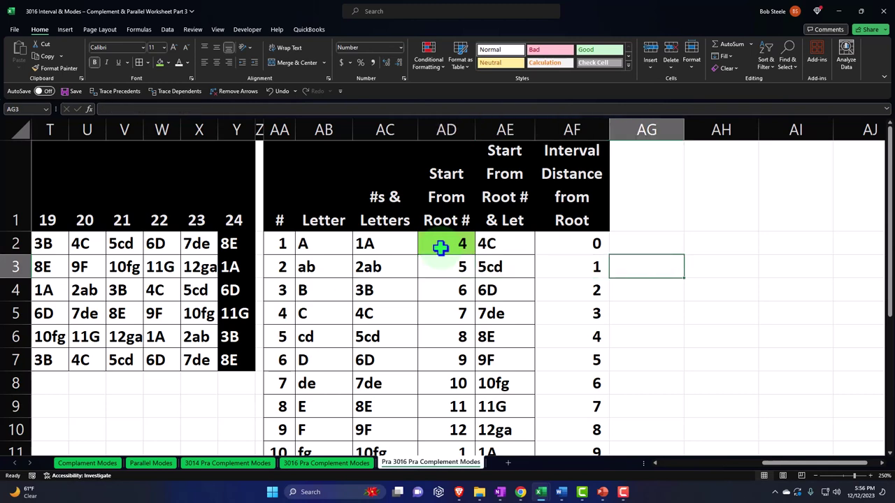
{"action": "key", "text": "Up"}
{"action": "key", "text": "Up"}
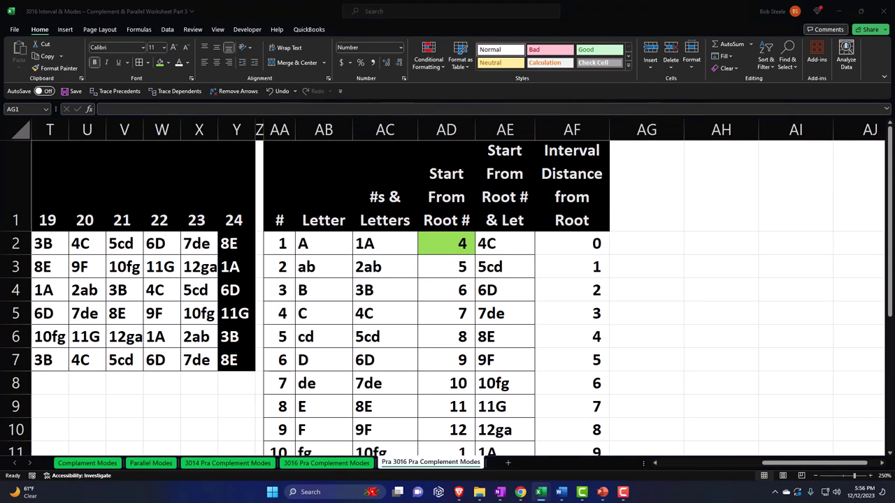
{"action": "key", "text": "F2"}
{"action": "left_click", "coordinate": [646, 183]}
{"action": "type", "text": "Interval Distance # & name"}
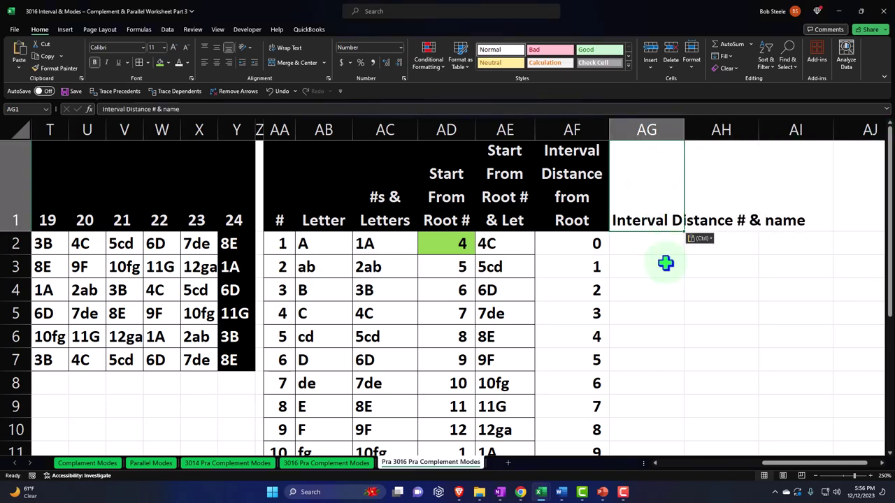
Copy the black header formatting from AF1 to AG1.
{"action": "left_click", "coordinate": [595, 215]}
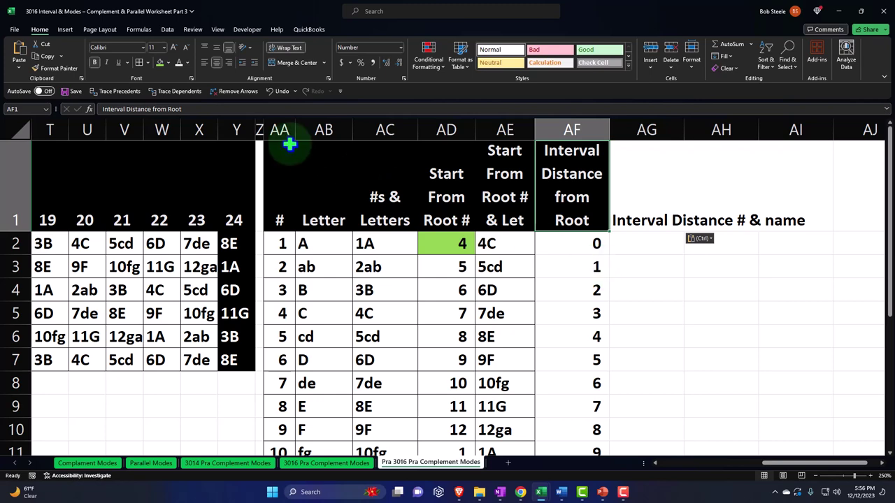
{"action": "left_click", "coordinate": [60, 67]}
{"action": "left_click", "coordinate": [638, 213]}
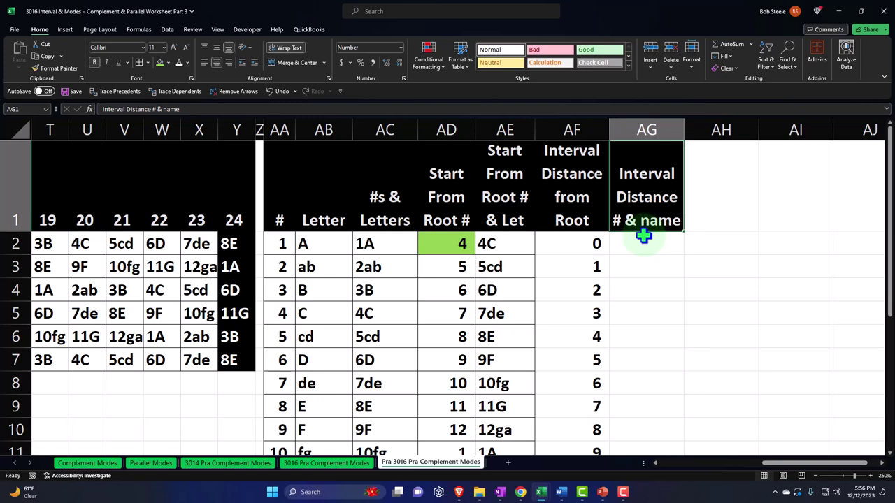
Reword the AG1 header as "Interval Distance # & Symbol".
{"action": "left_click", "coordinate": [639, 241]}
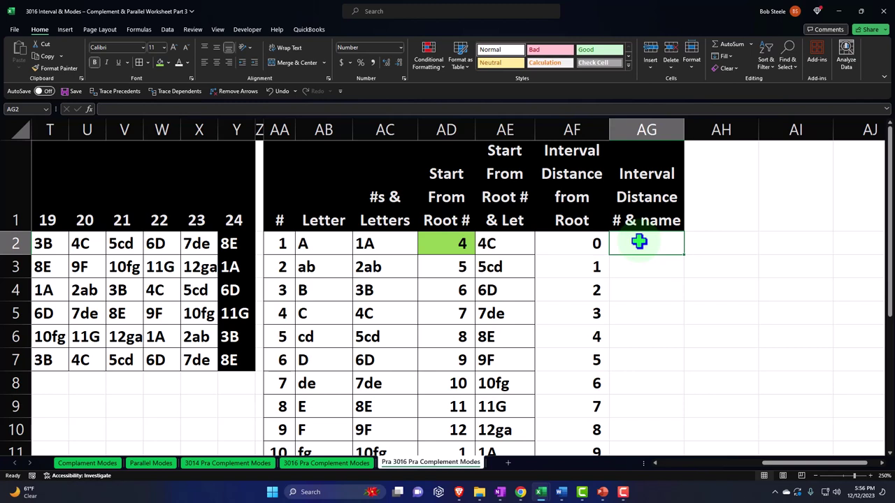
{"action": "key", "text": "Up"}
{"action": "key", "text": "Right"}
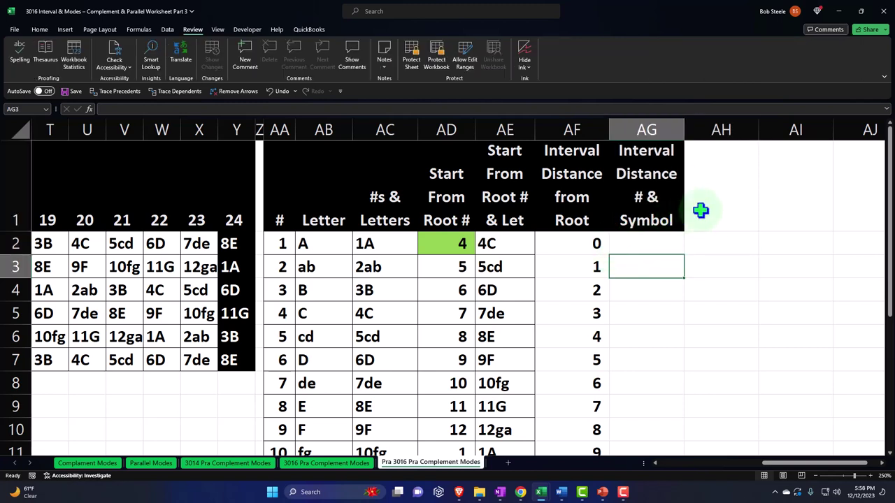
Enter the header "Interval Name" in AH1 and widen column AH to fit the text.
{"action": "left_click", "coordinate": [716, 203]}
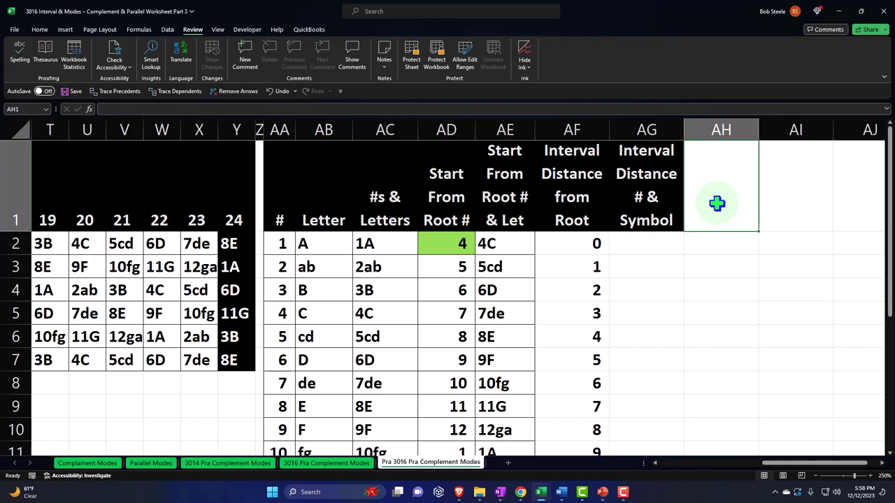
{"action": "type", "text": "Interval"}
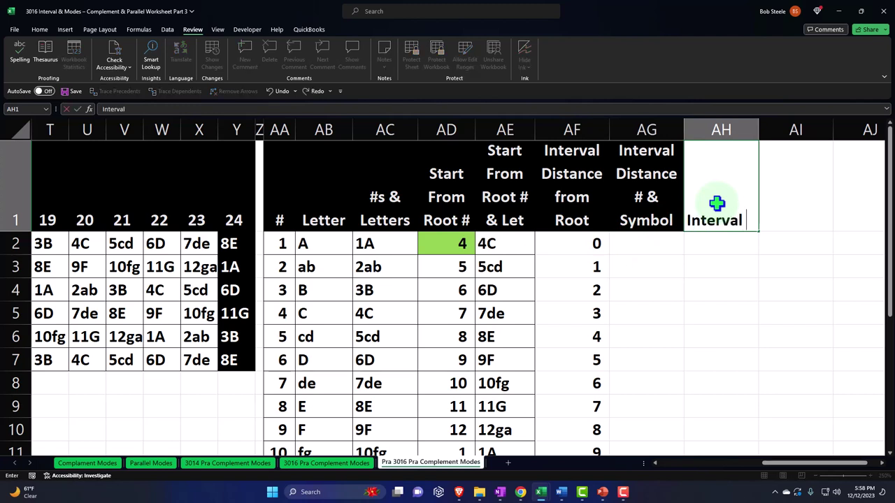
{"action": "type", "text": " Name"}
{"action": "key", "text": "Return"}
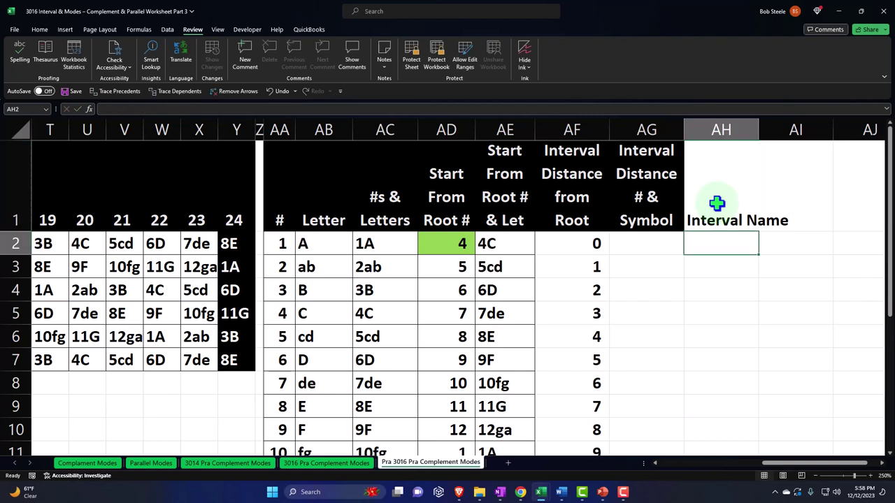
{"action": "key", "text": "Up"}
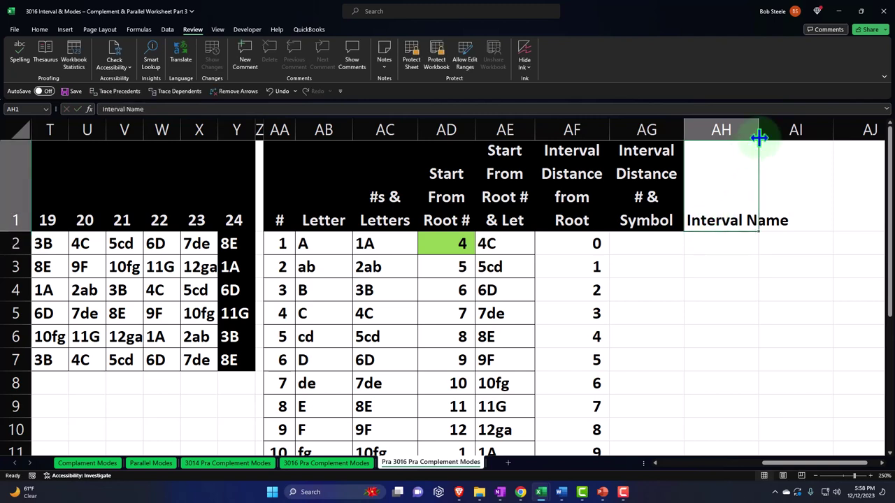
{"action": "left_click_drag", "start_coordinate": [761, 132], "coordinate": [791, 133]}
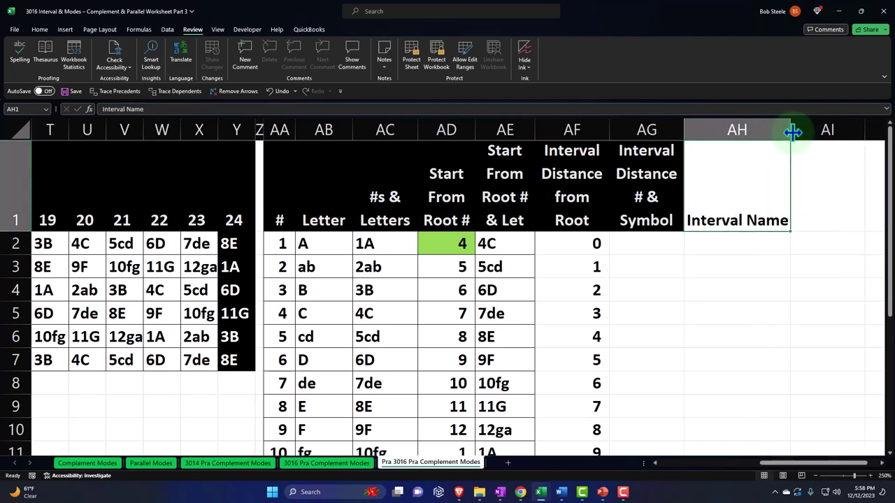
Copy the header formatting from AG1 to AH1.
{"action": "left_click", "coordinate": [674, 197]}
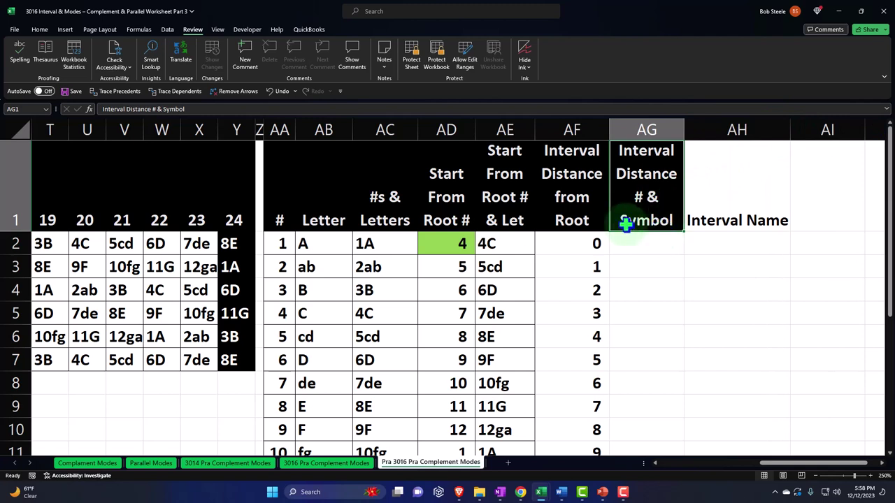
{"action": "left_click", "coordinate": [40, 30]}
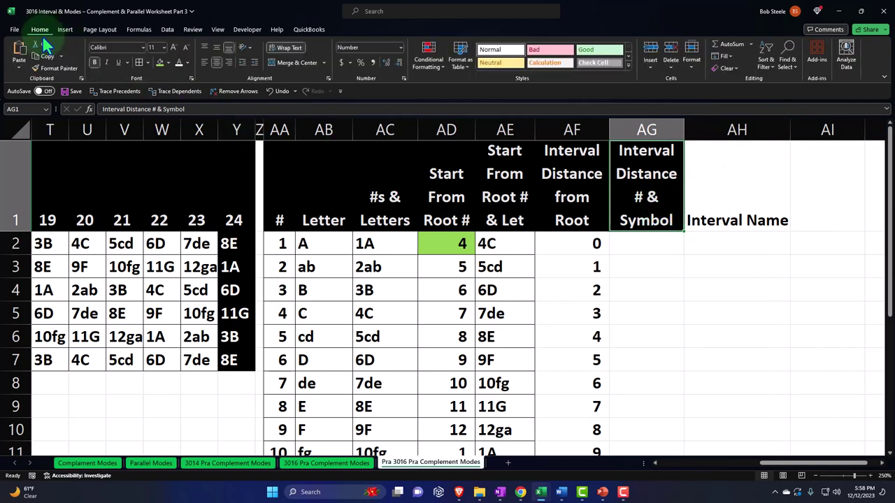
{"action": "left_click", "coordinate": [55, 68]}
{"action": "left_click", "coordinate": [733, 209]}
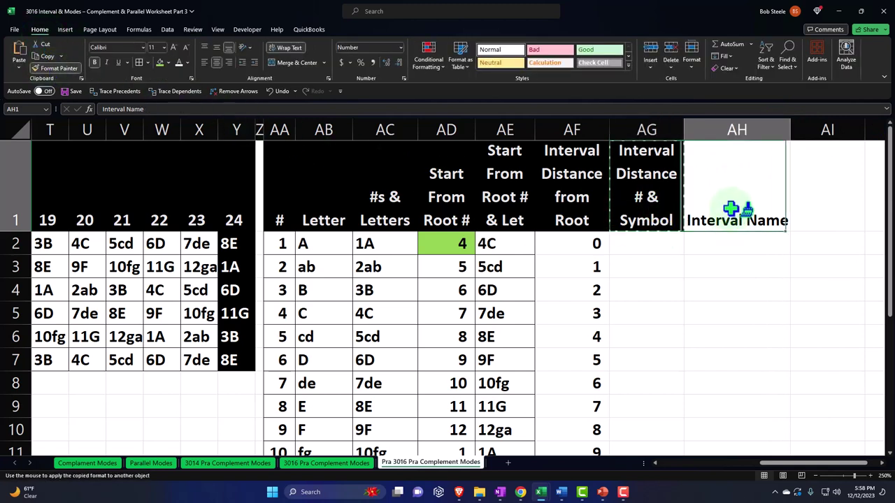
{"action": "left_click", "coordinate": [727, 248]}
{"action": "key", "text": "Right"}
{"action": "key", "text": "Right"}
{"action": "key", "text": "Right"}
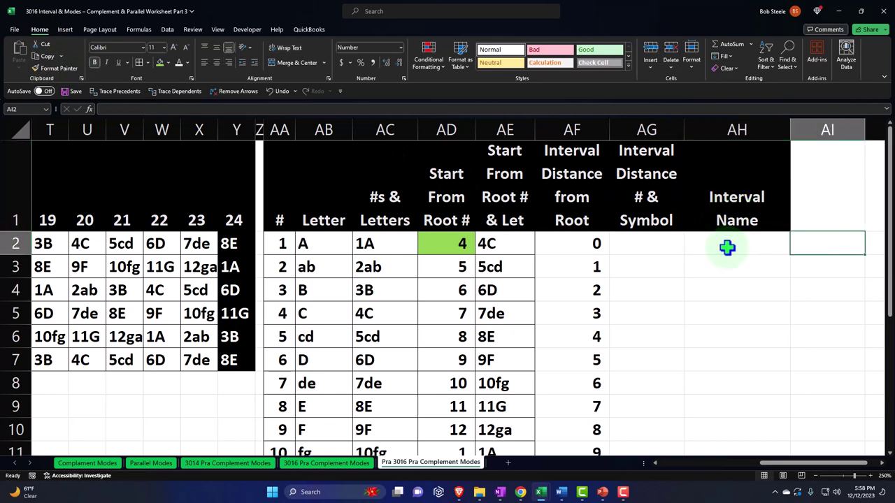
Enter "Unison" in AH2 as the interval name for distance 0.
{"action": "key", "text": "Left"}
{"action": "key", "text": "Left"}
{"action": "key", "text": "Left"}
{"action": "key", "text": "Left"}
{"action": "key", "text": "Right"}
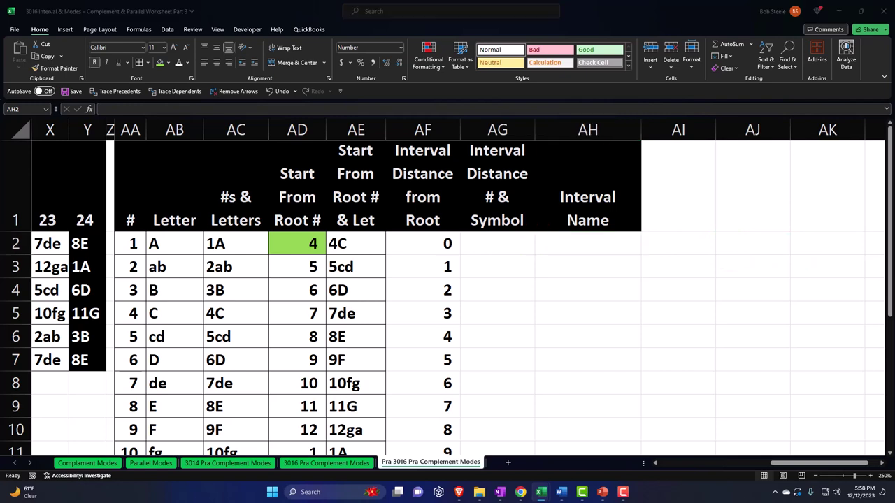
{"action": "key", "text": "F2"}
{"action": "left_click", "coordinate": [595, 251]}
{"action": "key", "text": "ctrl+v"}
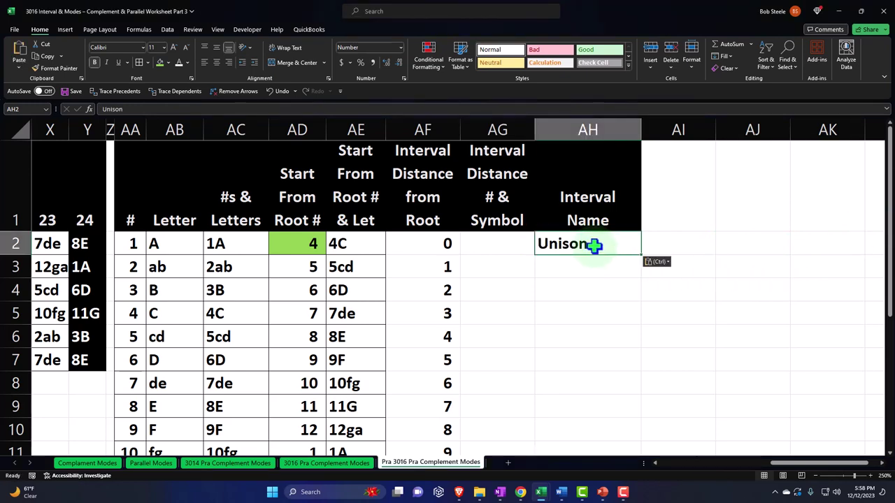
{"action": "key", "text": "Return"}
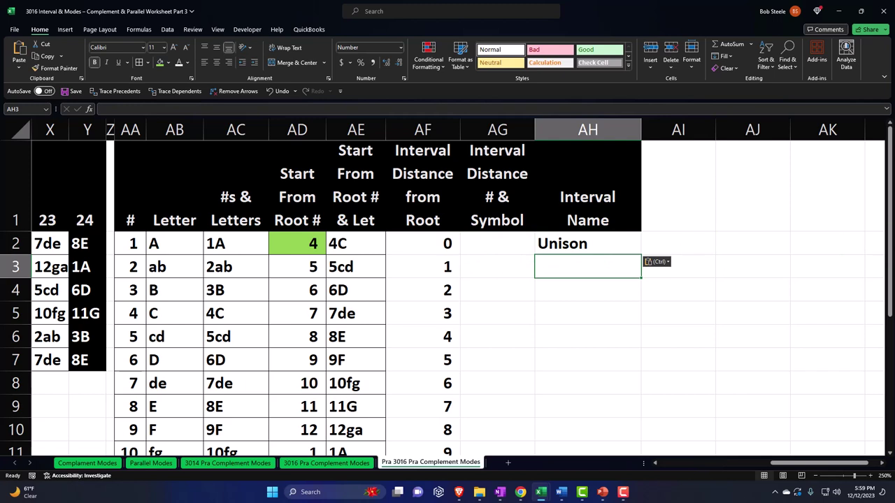
Enter the interval names "Minor 2nd" in AH3 and "Major 2nd" in AH4.
{"action": "key", "text": "F2"}
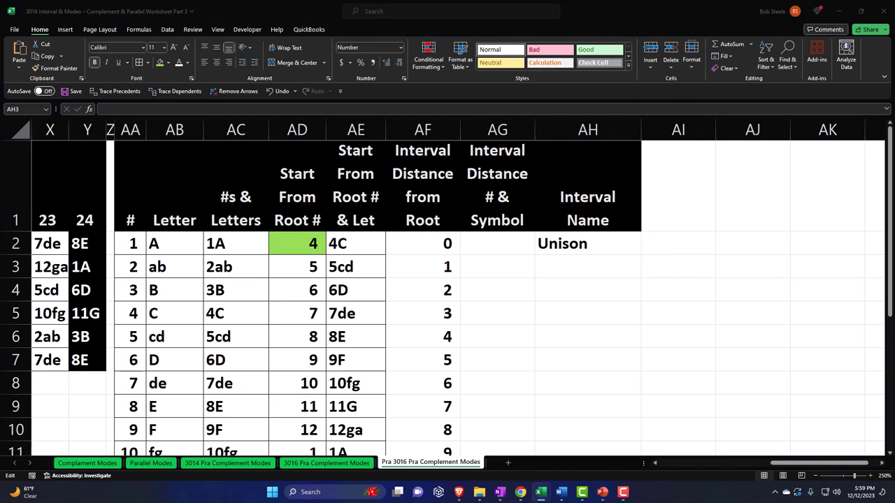
{"action": "left_click", "coordinate": [579, 266]}
{"action": "key", "text": "ctrl+v"}
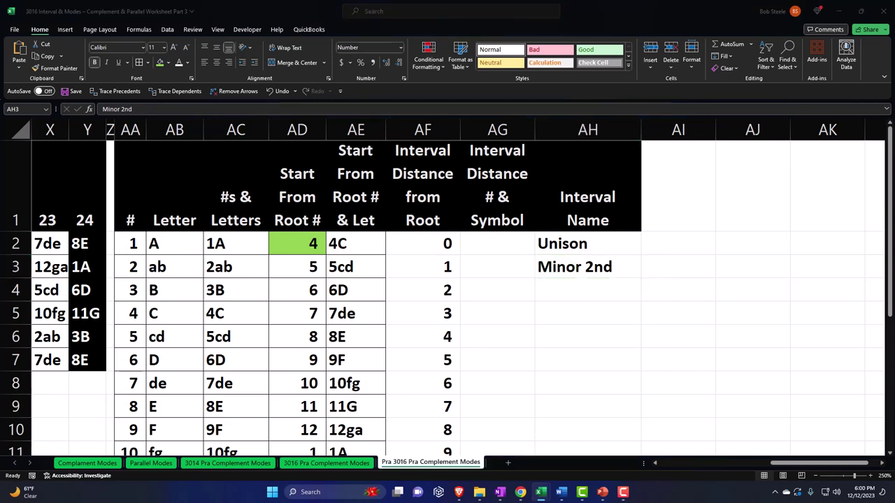
{"action": "left_click", "coordinate": [598, 299]}
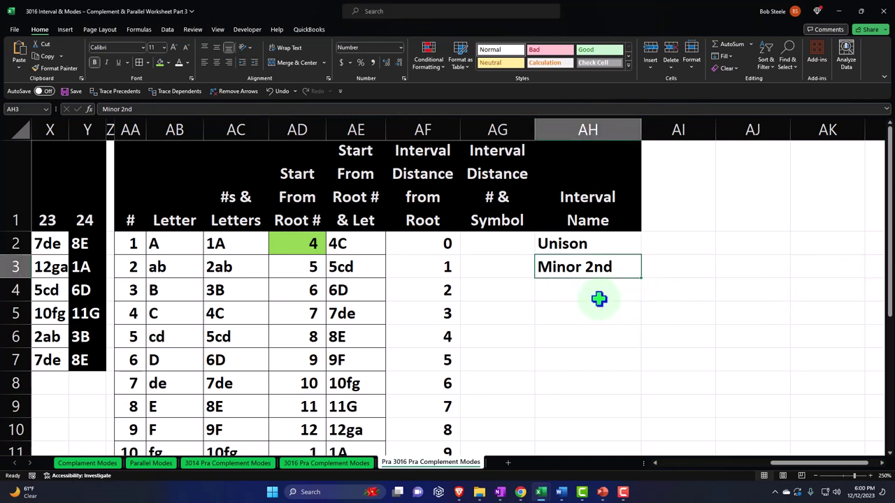
{"action": "left_click", "coordinate": [584, 290]}
{"action": "type", "text": "Major 2nd"}
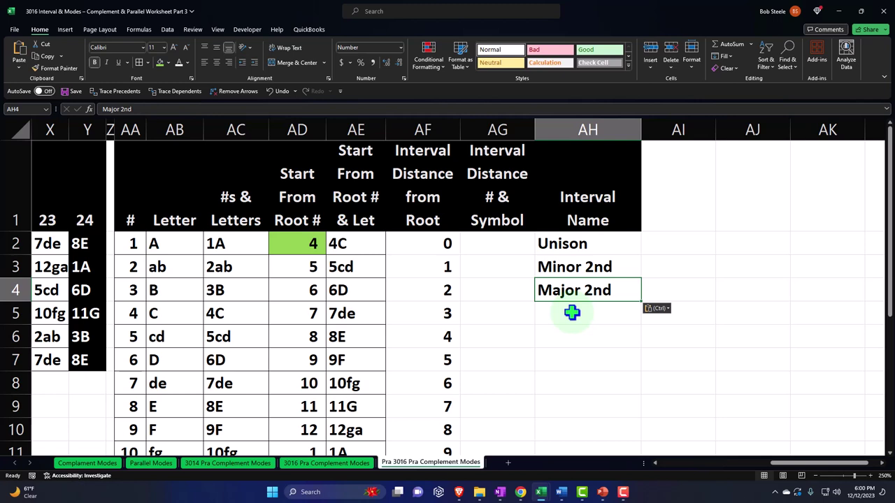
Enter "Minor 3rd" in AH5 as the interval name for distance 3.
{"action": "left_click", "coordinate": [441, 245]}
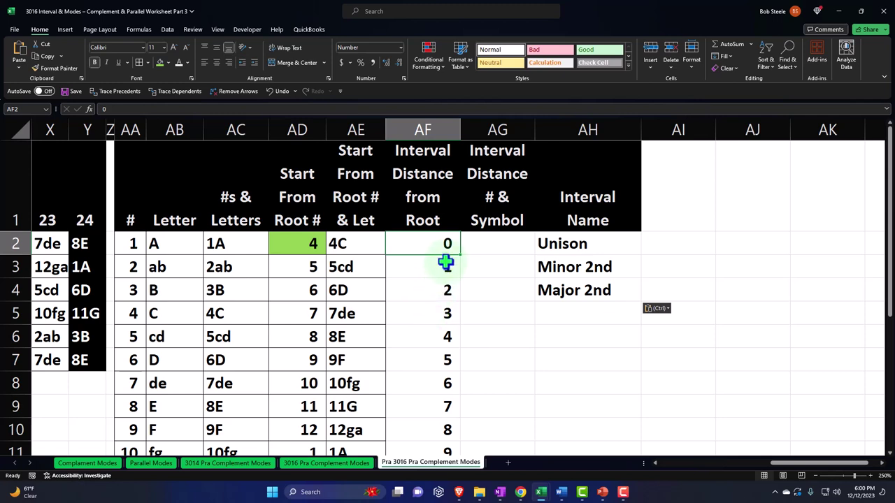
{"action": "left_click", "coordinate": [444, 311]}
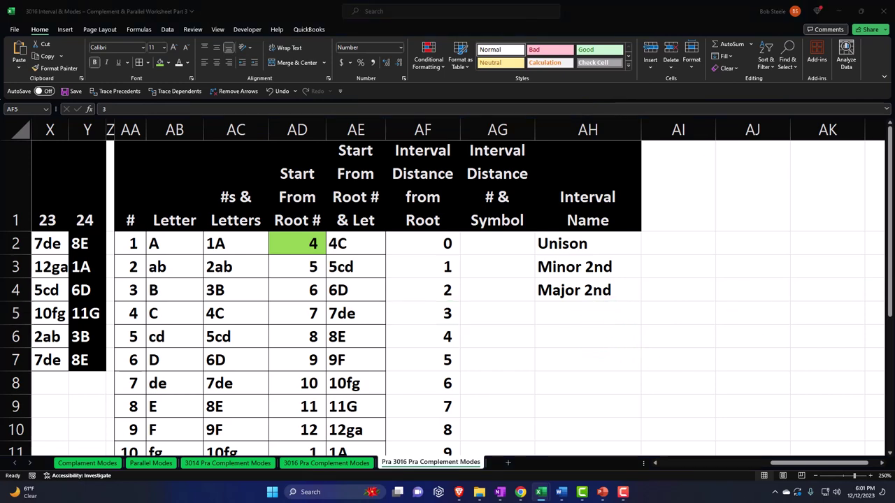
{"action": "key", "text": "F2"}
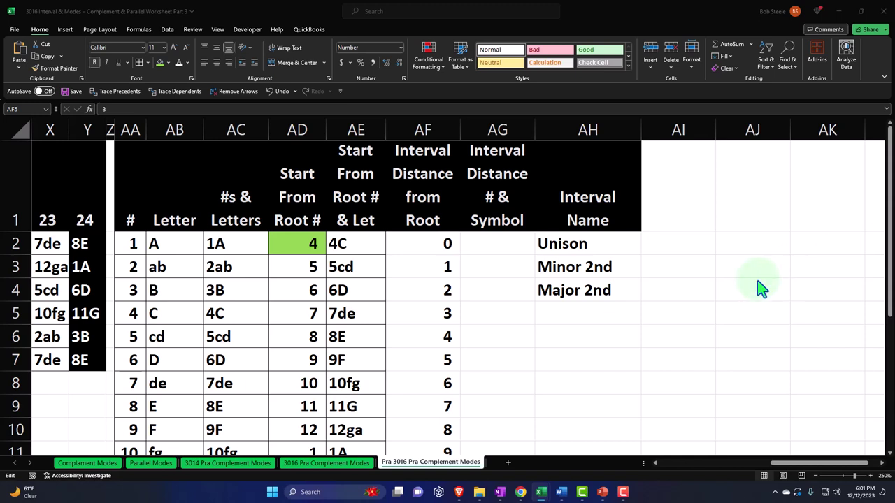
{"action": "left_click", "coordinate": [583, 313]}
{"action": "type", "text": "Minor 3rd"}
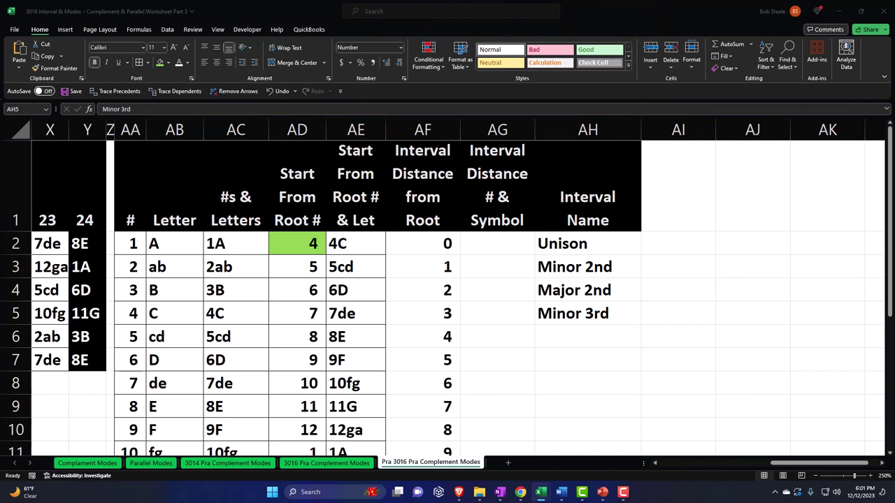
Enter "Major 3rd" in AH6 as the interval name for distance 4.
{"action": "key", "text": "F2"}
{"action": "left_click", "coordinate": [569, 336]}
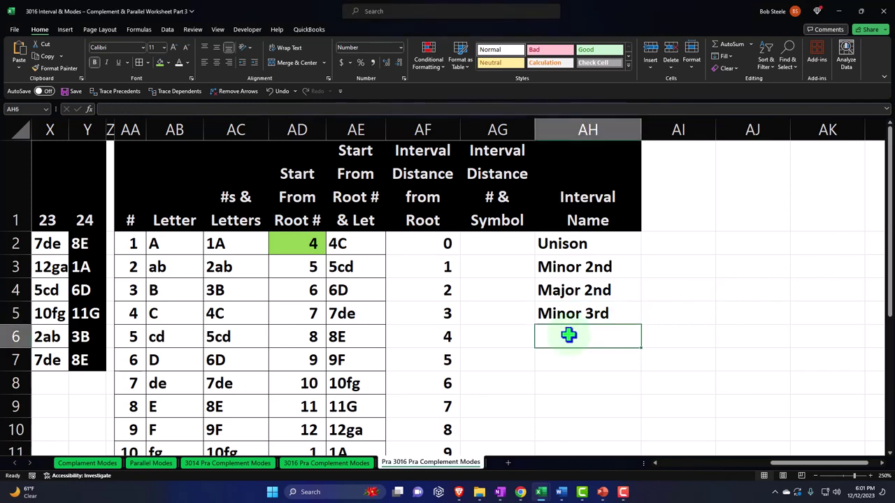
{"action": "type", "text": "Major 3rd"}
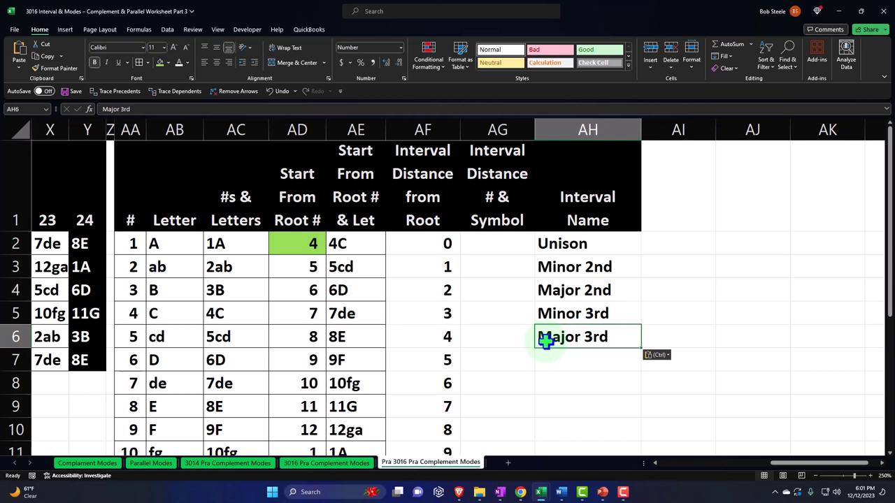
{"action": "left_click", "coordinate": [604, 313]}
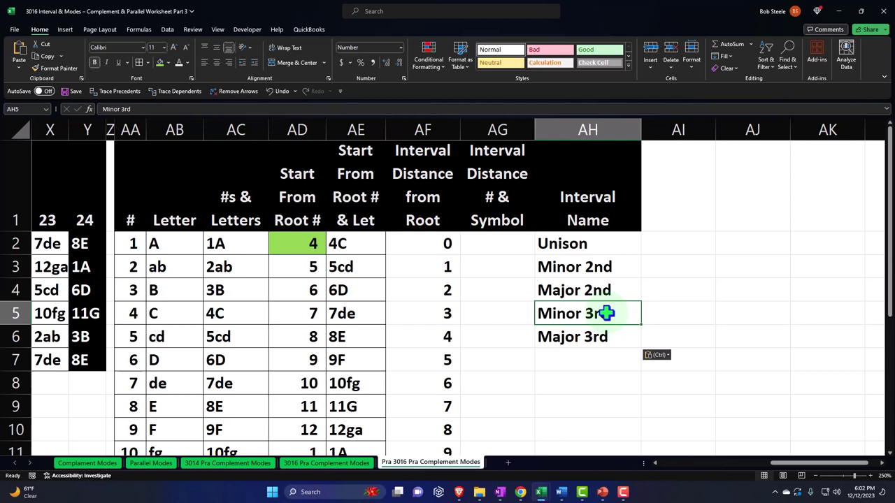
{"action": "left_click", "coordinate": [572, 270]}
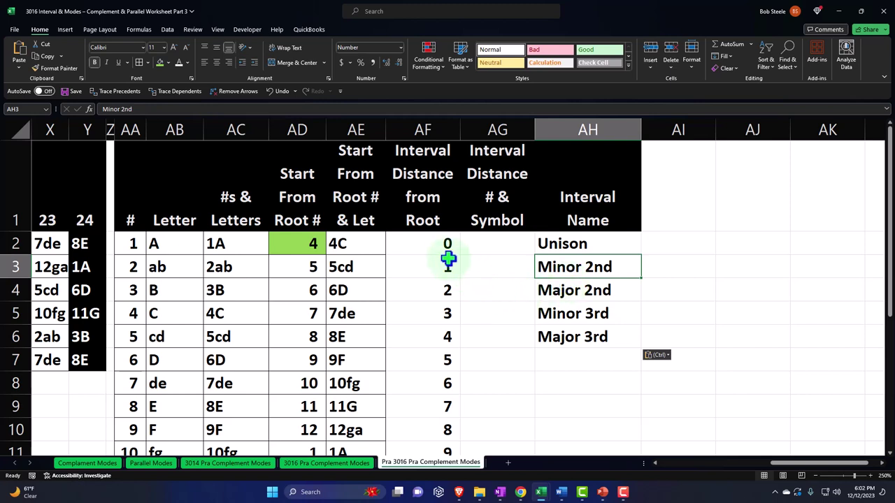
{"action": "left_click_drag", "start_coordinate": [448, 247], "coordinate": [447, 332]}
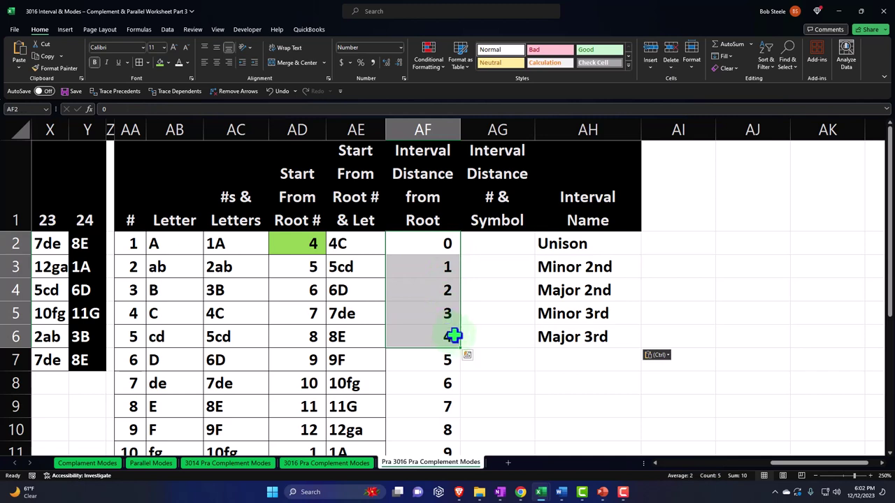
{"action": "left_click", "coordinate": [441, 338]}
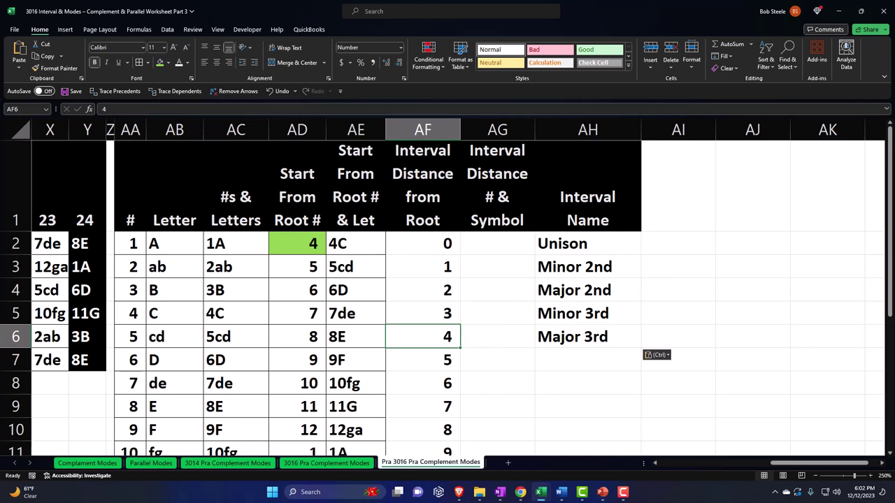
Enter the interval names "Perfect 4th" in AH7 and "Diminished 5th" in AH8.
{"action": "key", "text": "F2"}
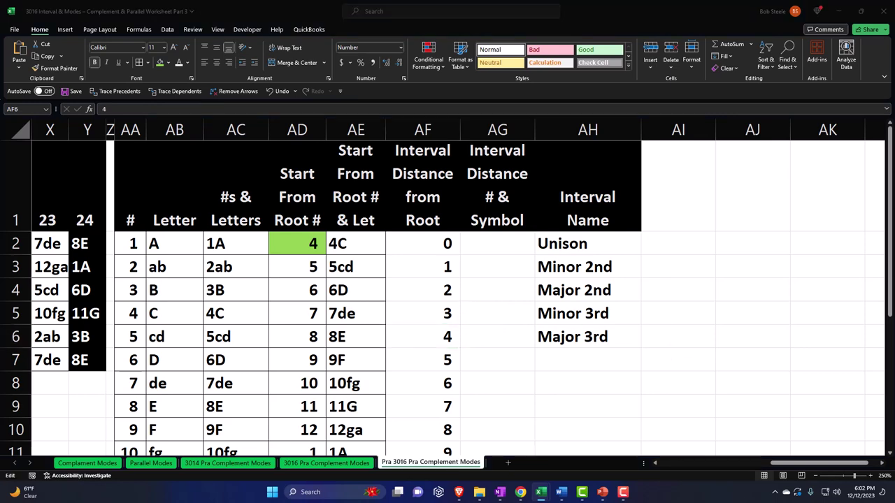
{"action": "left_click", "coordinate": [574, 361]}
{"action": "type", "text": "Perfect 4th"}
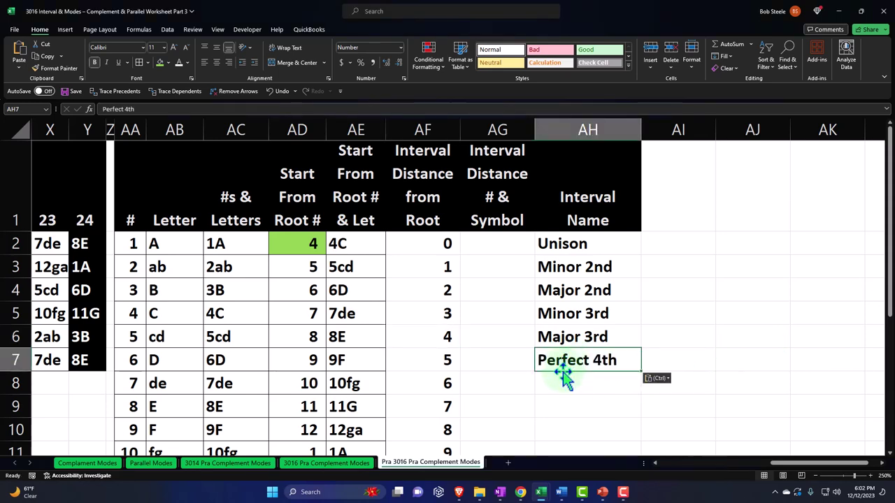
{"action": "left_click", "coordinate": [448, 362]}
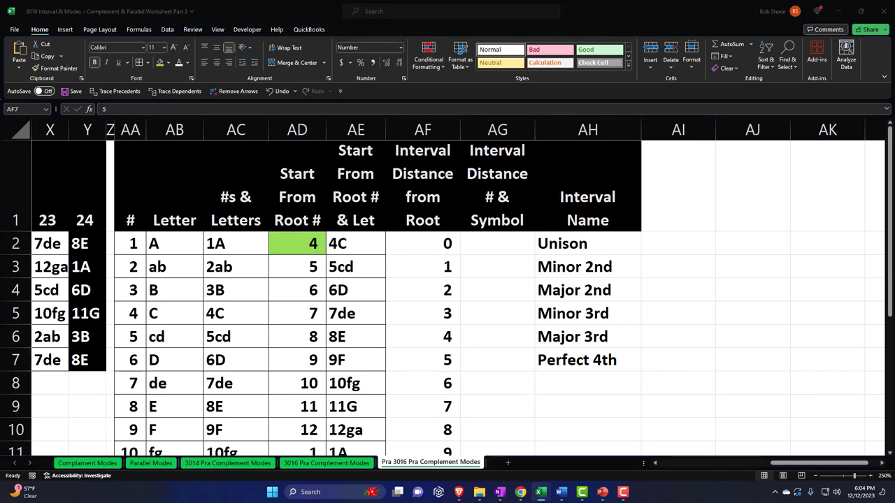
{"action": "key", "text": "F2"}
{"action": "left_click", "coordinate": [591, 382]}
{"action": "type", "text": "Diminished 5th"}
Enter the interval names "Perfect 5th" in AH9 and "Minor 6th" in AH10.
{"action": "left_click", "coordinate": [586, 411]}
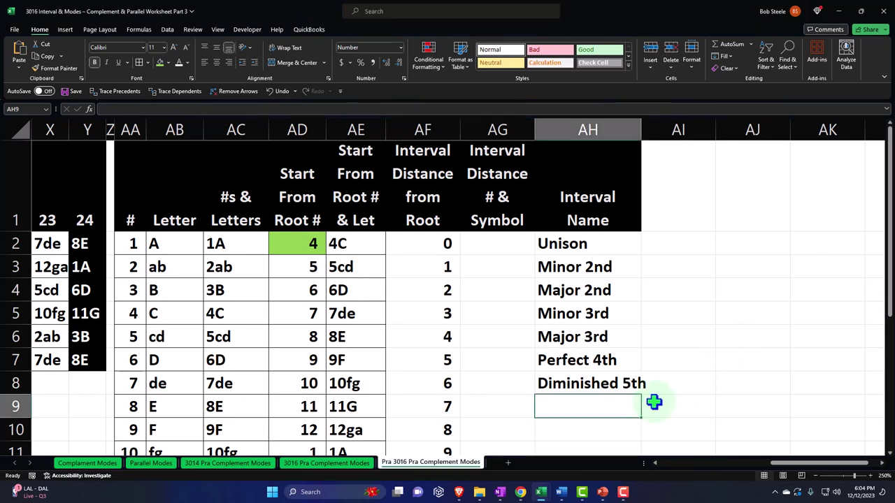
{"action": "type", "text": "Perfect 5th"}
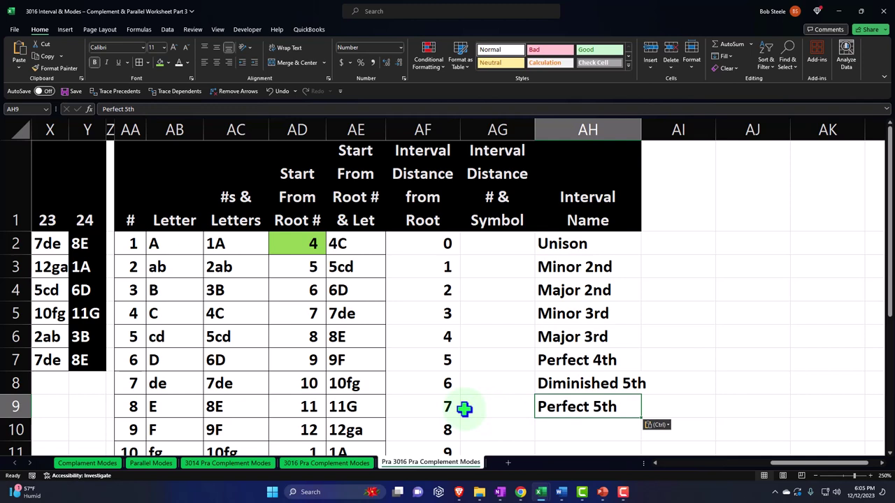
{"action": "left_click", "coordinate": [546, 383]}
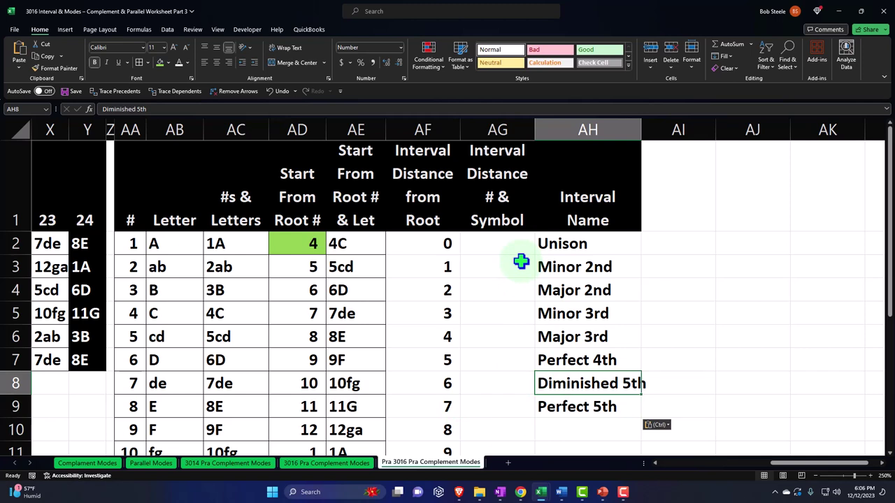
{"action": "left_click", "coordinate": [541, 406]}
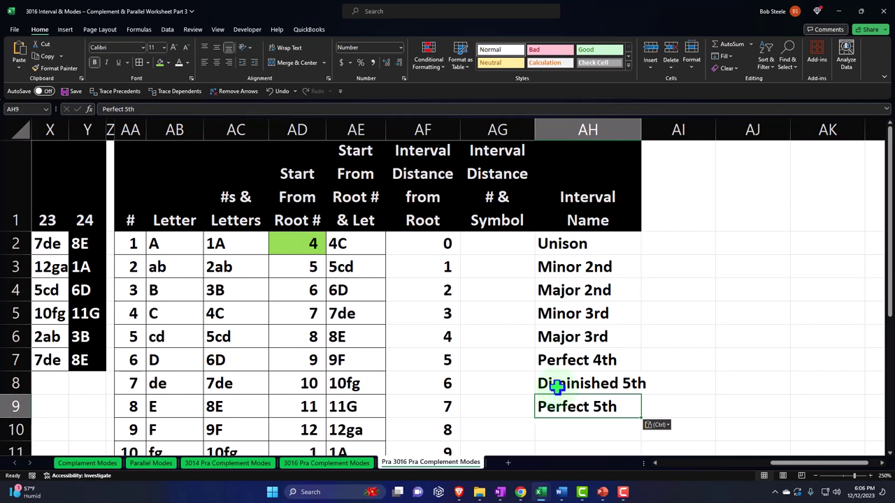
{"action": "left_click", "coordinate": [546, 385]}
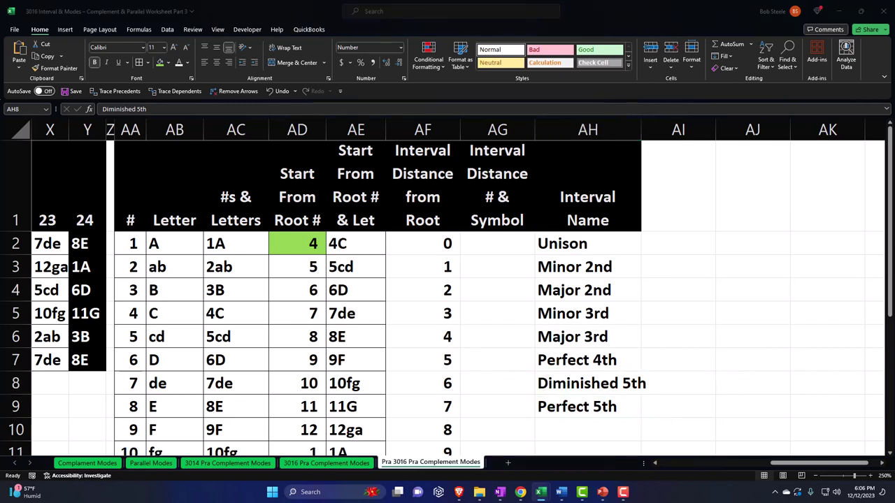
{"action": "key", "text": "F2"}
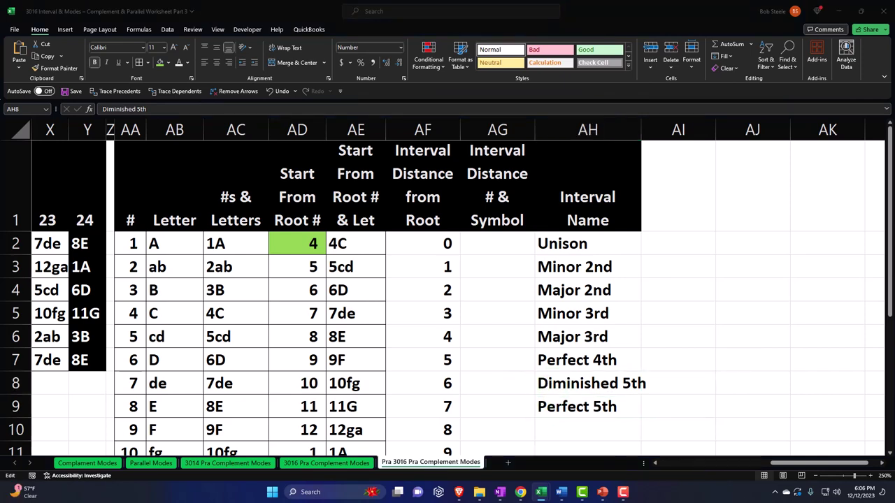
{"action": "left_click", "coordinate": [600, 435]}
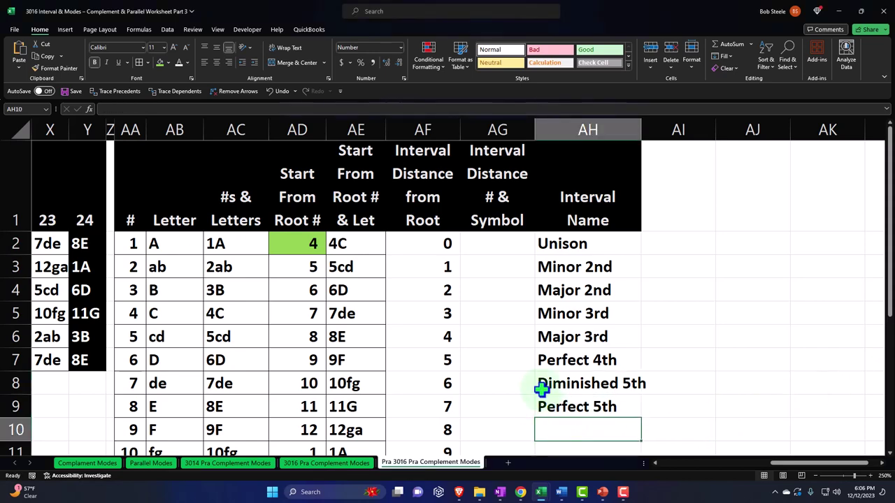
{"action": "type", "text": "Minor 6th"}
Enter the interval names "Major 6th" in AH11 and "Minor 7th" in AH12.
{"action": "scroll", "coordinate": [502, 390], "scroll_direction": "down", "scroll_amount": 1}
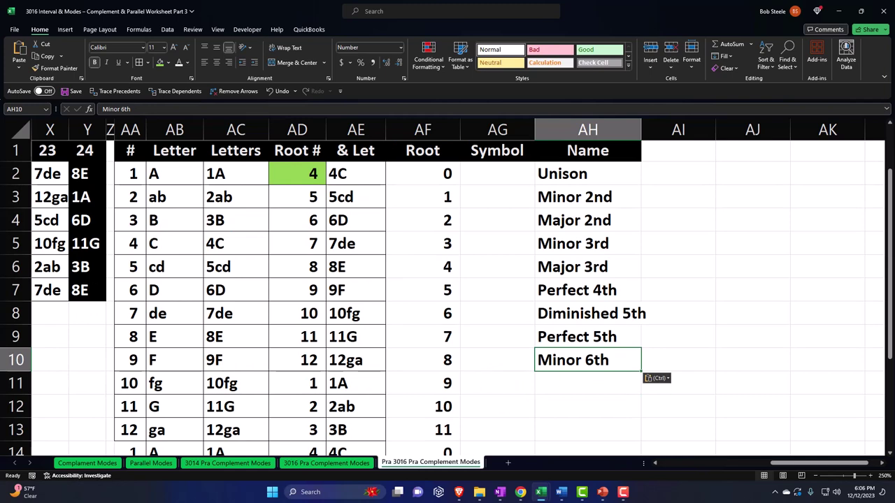
{"action": "key", "text": "alt+Tab"}
{"action": "key", "text": "F2"}
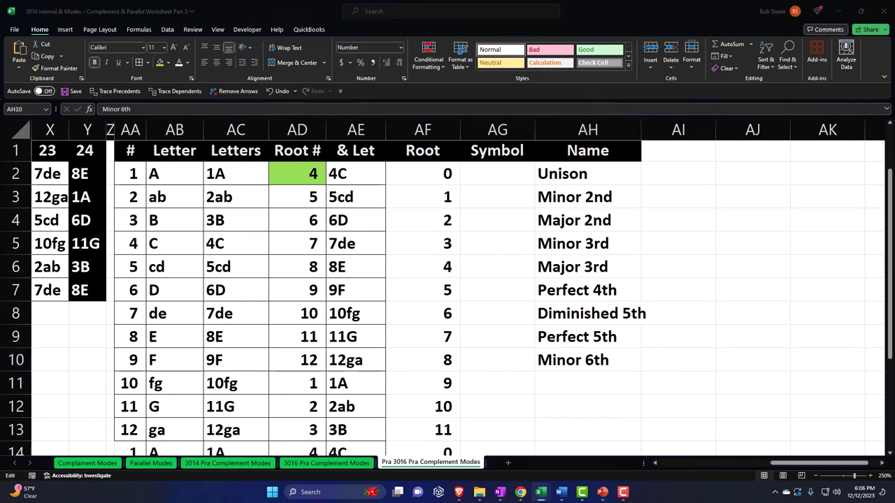
{"action": "left_click", "coordinate": [589, 386]}
{"action": "type", "text": "Major 6th"}
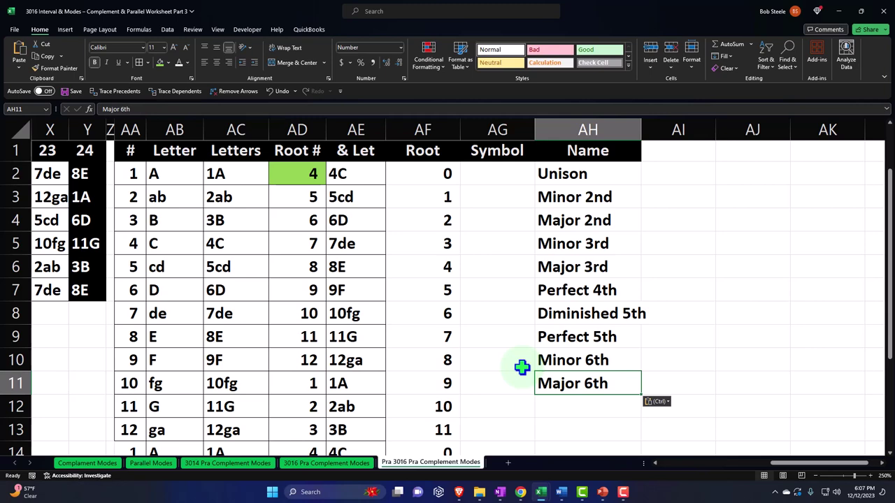
{"action": "scroll", "coordinate": [522, 367], "scroll_direction": "down", "scroll_amount": 1}
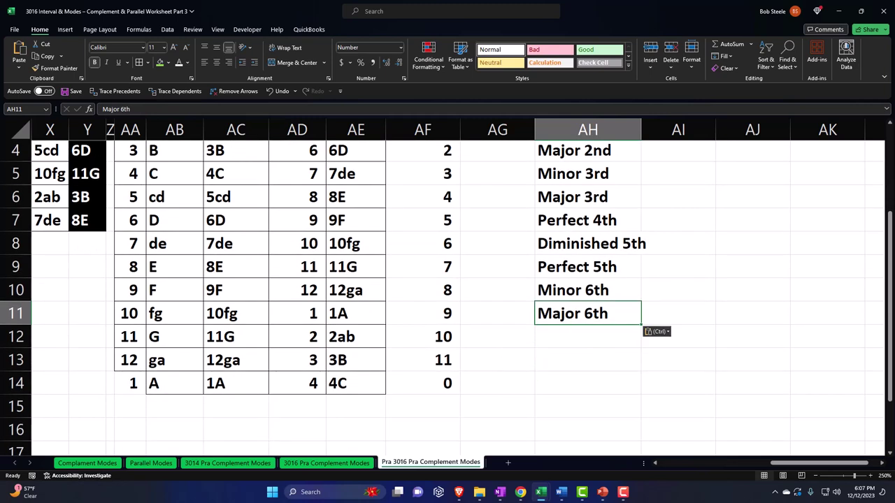
{"action": "key", "text": "F2"}
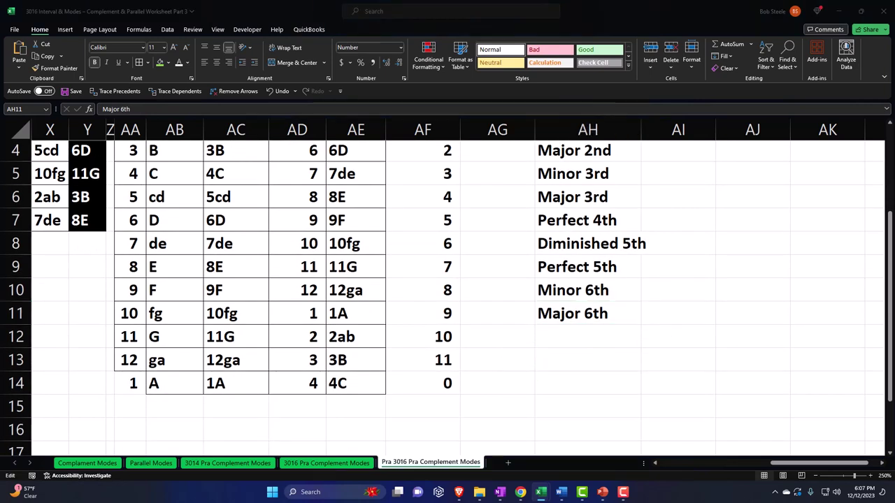
{"action": "left_click", "coordinate": [567, 340]}
{"action": "left_click", "coordinate": [567, 340]}
{"action": "type", "text": "Minor 7th"}
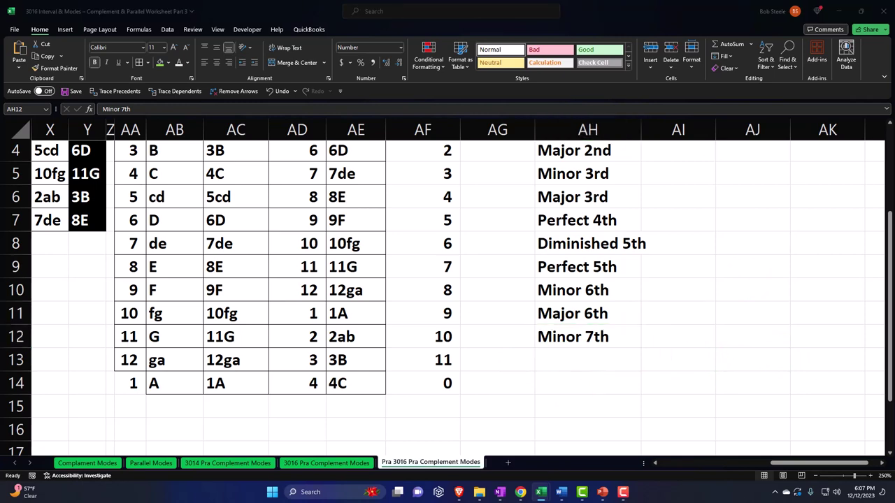
Enter the interval names "Major 7th" in AH13 and "Octive" in AH14, then review the whole column.
{"action": "key", "text": "F2"}
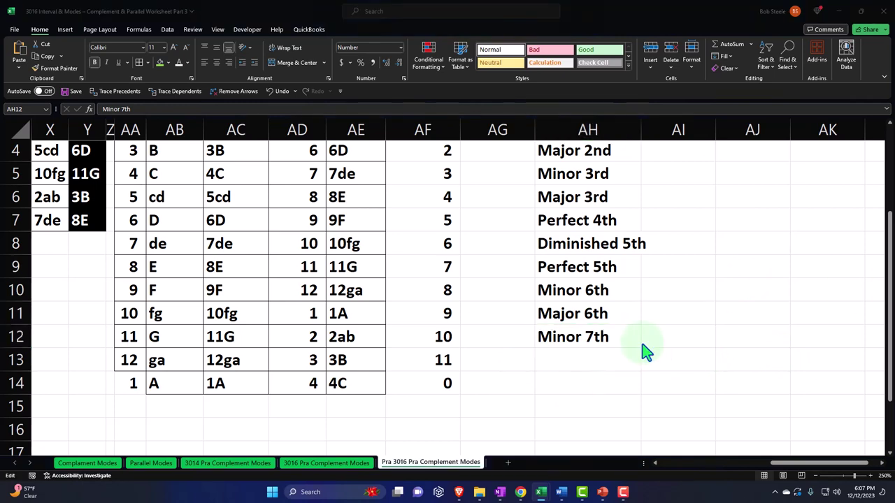
{"action": "left_click", "coordinate": [558, 348]}
{"action": "left_click", "coordinate": [559, 357]}
{"action": "type", "text": "Major 7th"}
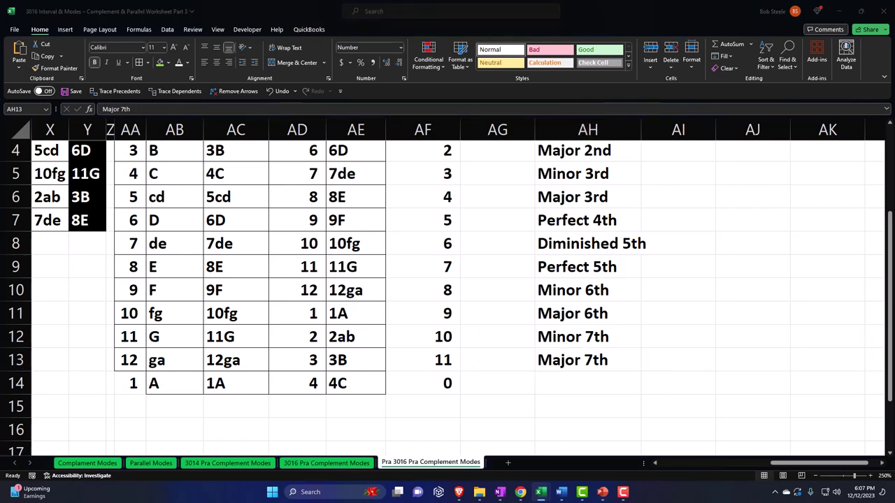
{"action": "key", "text": "F2"}
{"action": "left_click", "coordinate": [565, 384]}
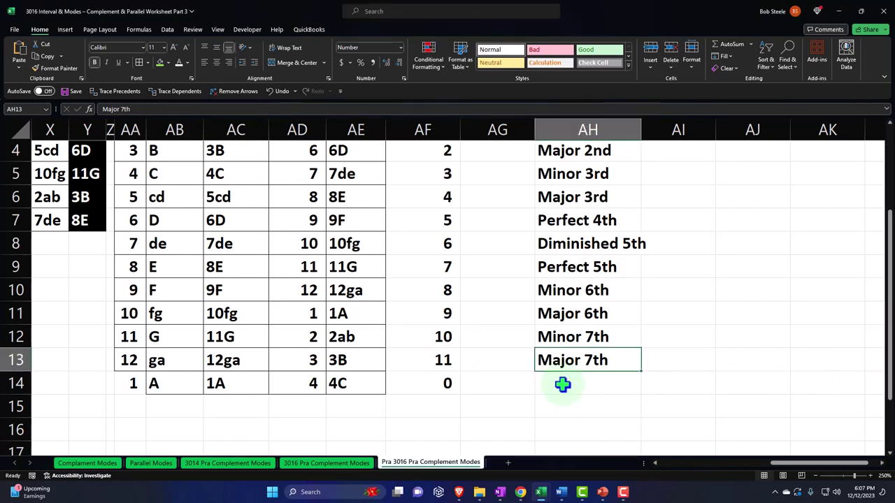
{"action": "type", "text": "Octive"}
{"action": "key", "text": "ctrl+Return"}
{"action": "scroll", "coordinate": [563, 384], "scroll_direction": "up", "scroll_amount": 1}
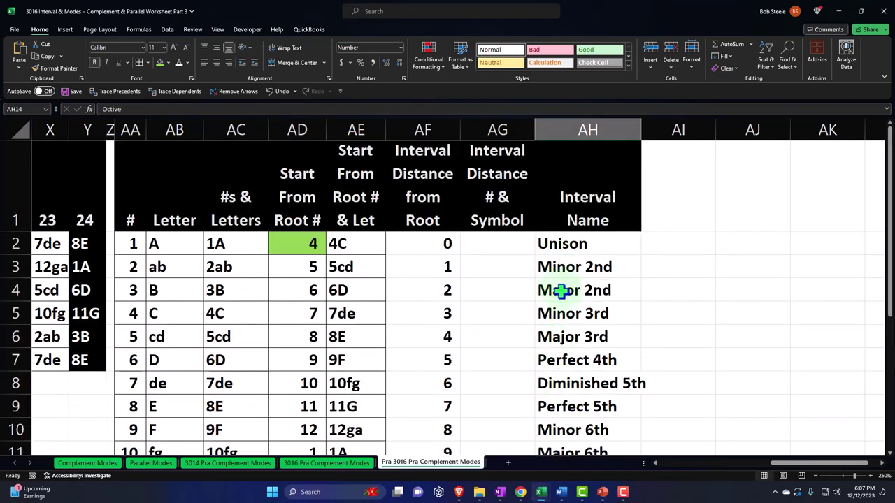
{"action": "scroll", "coordinate": [566, 301], "scroll_direction": "down", "scroll_amount": 1}
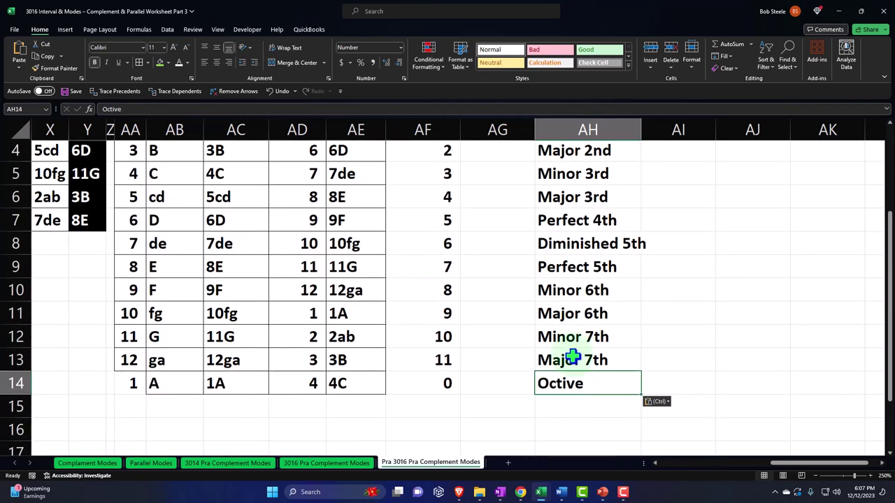
{"action": "scroll", "coordinate": [572, 357], "scroll_direction": "up", "scroll_amount": 1}
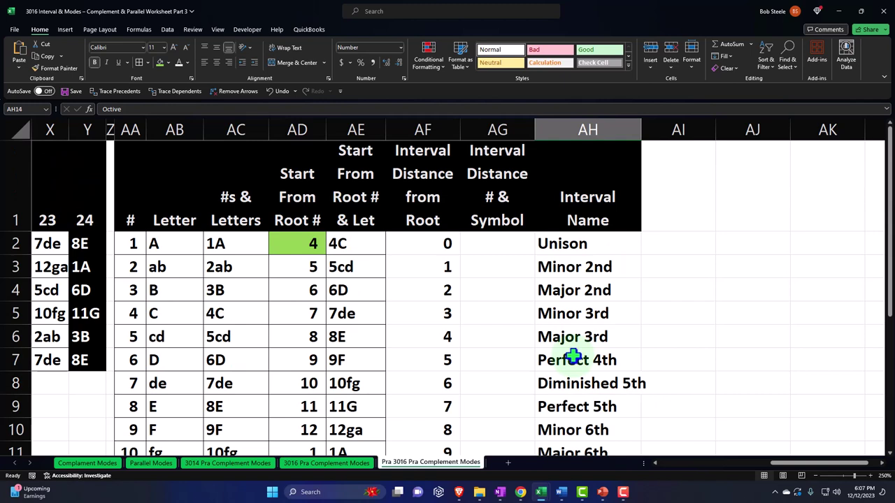
Enter "Interval Symbols" in AI1 as the header of a new column.
{"action": "left_click", "coordinate": [692, 213]}
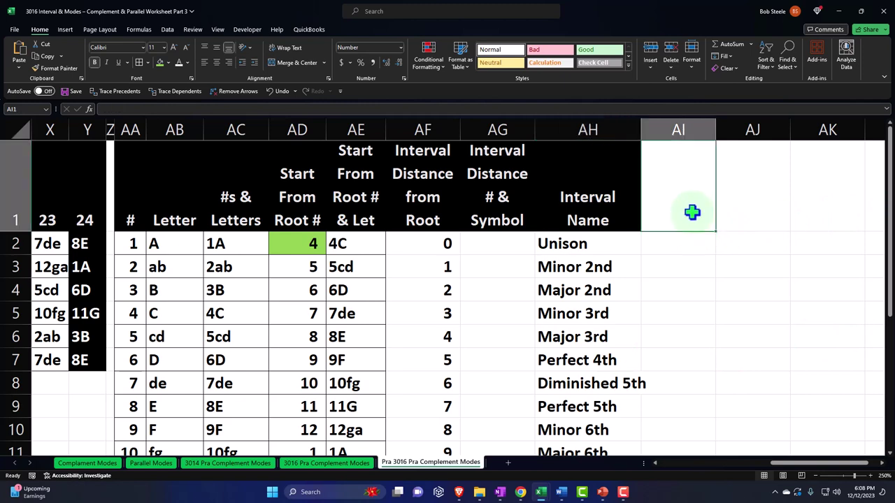
{"action": "type", "text": "Sy"}
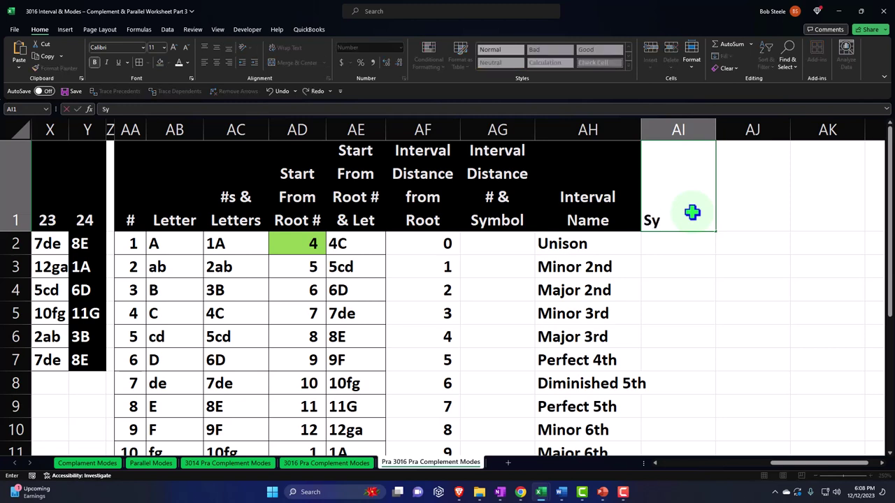
{"action": "type", "text": "mbol"}
{"action": "key", "text": "BackSpace"}
{"action": "key", "text": "BackSpace"}
{"action": "key", "text": "BackSpace"}
{"action": "key", "text": "BackSpace"}
{"action": "key", "text": "BackSpace"}
{"action": "key", "text": "BackSpace"}
{"action": "type", "text": "Interval Symbols"}
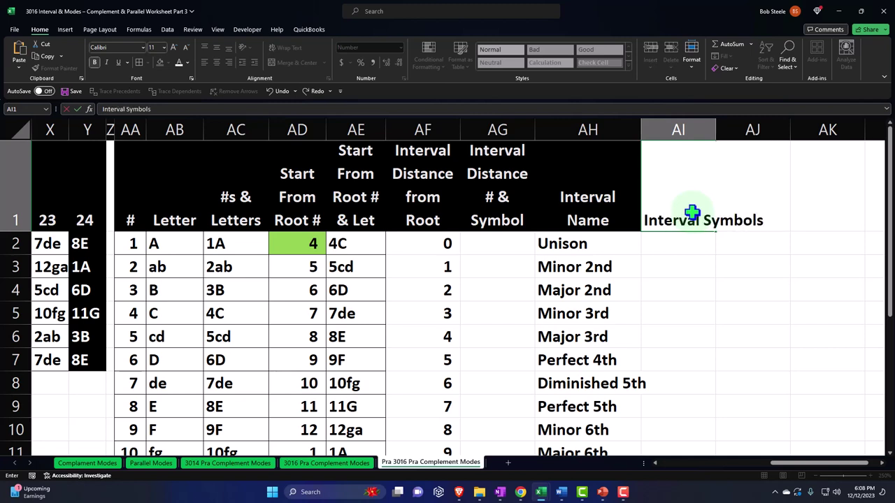
{"action": "key", "text": "Return"}
Copy the header formatting from AH1 to AI1.
{"action": "left_click", "coordinate": [600, 203]}
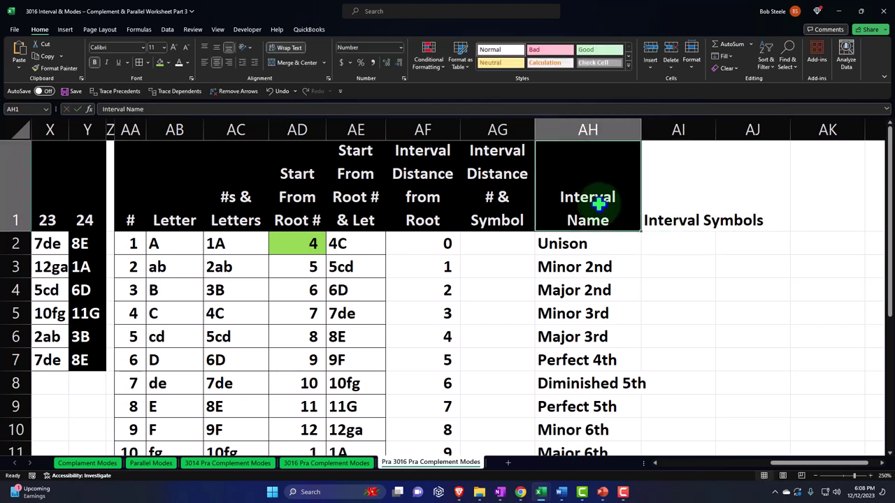
{"action": "left_click", "coordinate": [47, 67]}
{"action": "left_click", "coordinate": [681, 204]}
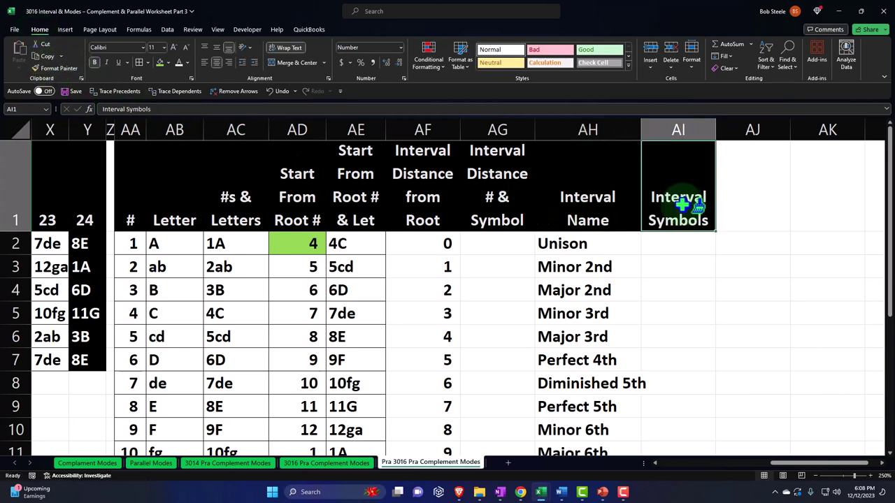
Enter the interval symbols "P1" in AI2 and "m2" in AI3.
{"action": "left_click", "coordinate": [683, 241]}
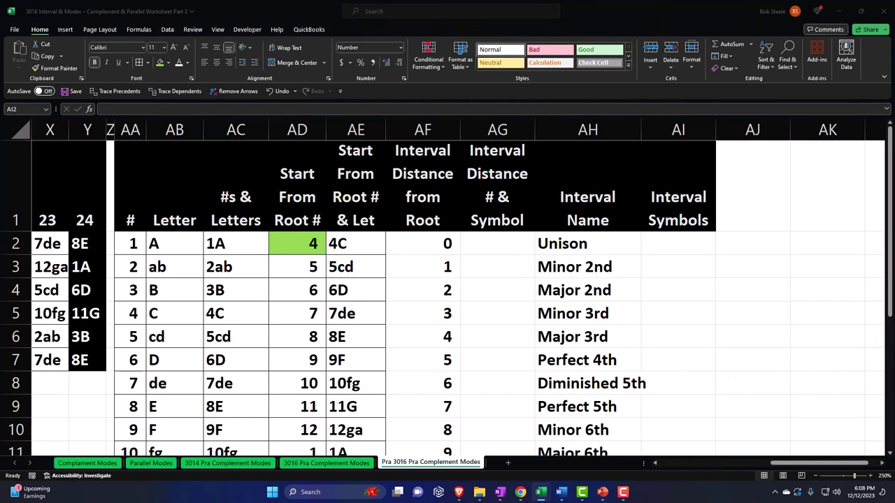
{"action": "key", "text": "F2"}
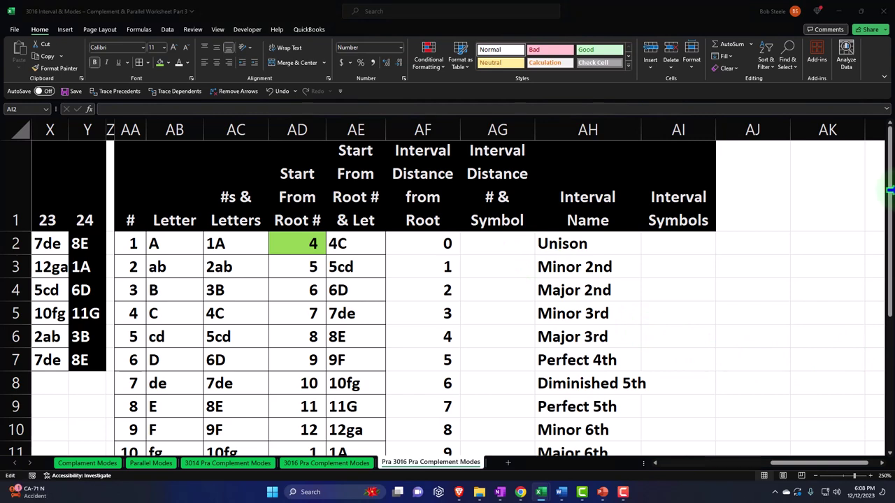
{"action": "left_click", "coordinate": [679, 242]}
{"action": "type", "text": "P1"}
{"action": "key", "text": "Return"}
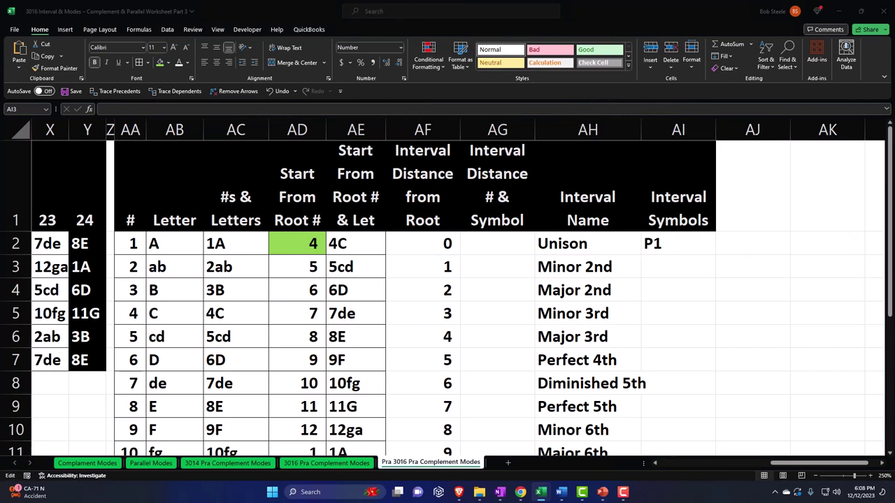
{"action": "left_click", "coordinate": [688, 264]}
{"action": "type", "text": "m2"}
{"action": "key", "text": "Return"}
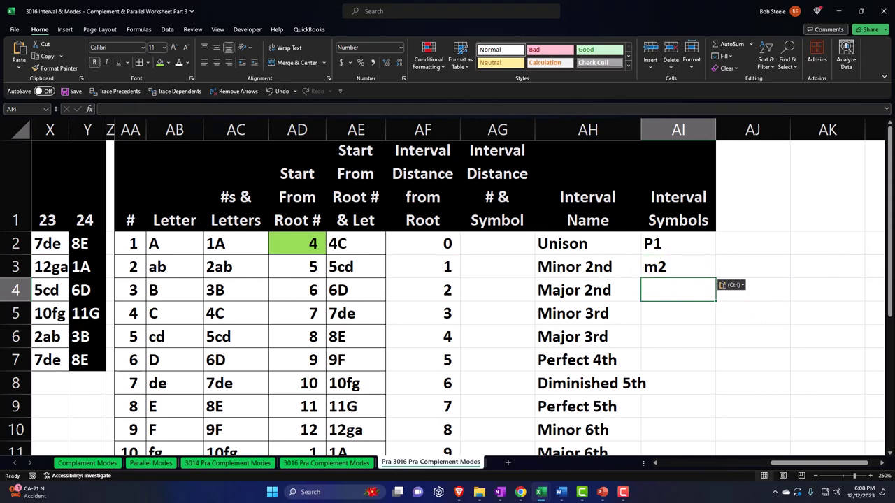
Enter the interval symbols "M2" in AI4 and "m3" in AI5.
{"action": "key", "text": "F2"}
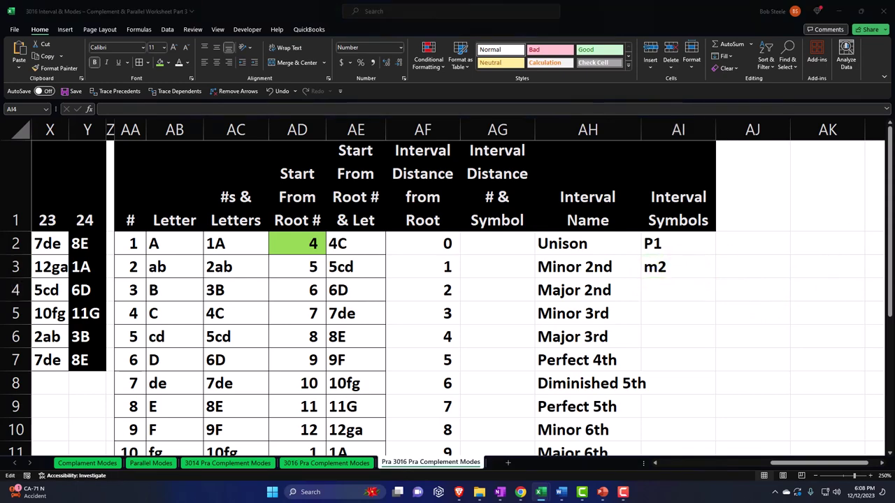
{"action": "left_click", "coordinate": [679, 286]}
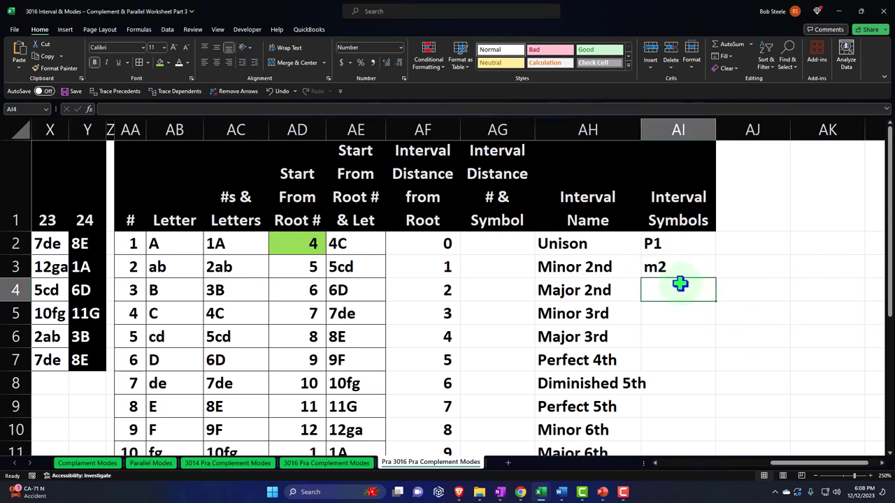
{"action": "type", "text": "M2"}
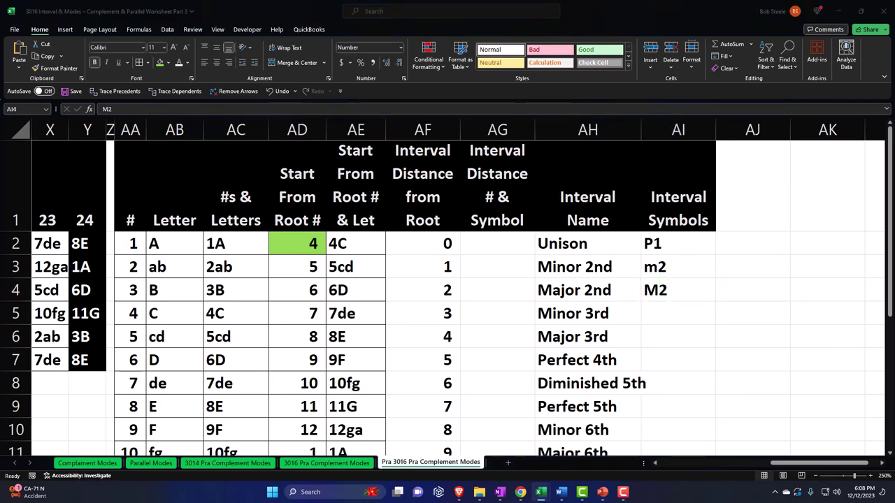
{"action": "key", "text": "F2"}
{"action": "key", "text": "alt+Tab"}
{"action": "left_click", "coordinate": [681, 320]}
{"action": "type", "text": "m3"}
{"action": "key", "text": "Return"}
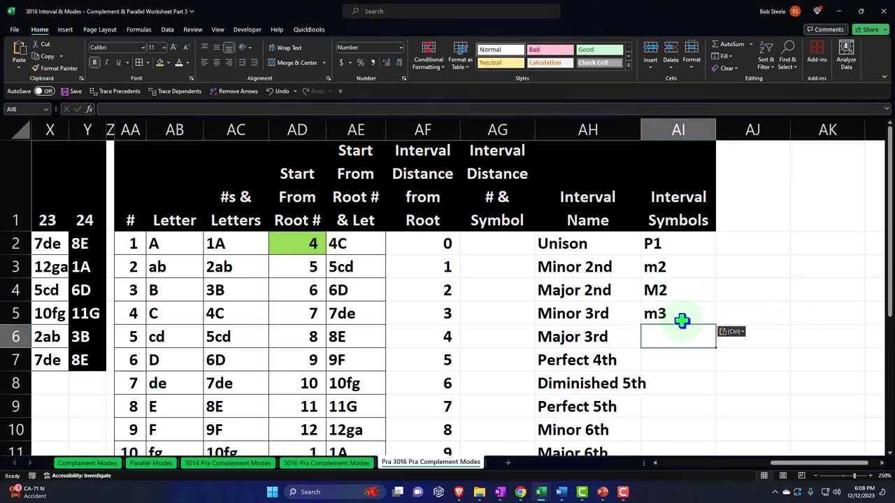
Enter the interval symbols "M3" in AI6 and "P4" in AI7.
{"action": "key", "text": "alt+Tab"}
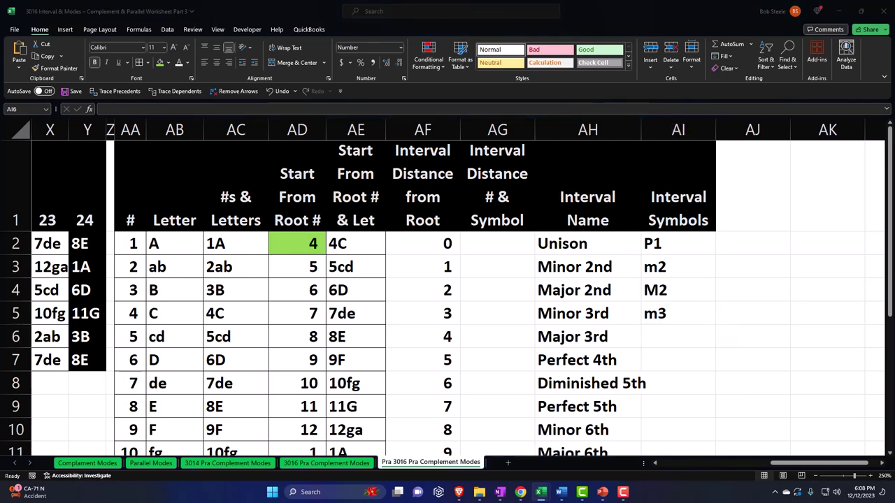
{"action": "left_click", "coordinate": [660, 331]}
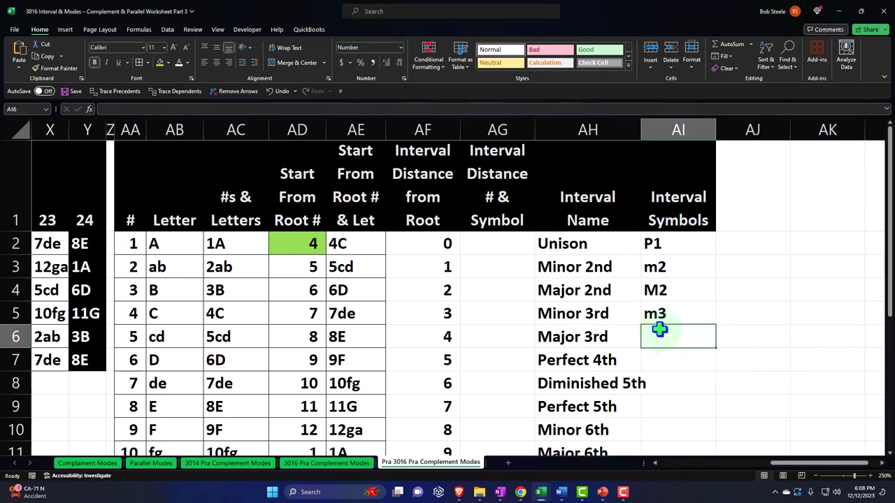
{"action": "type", "text": "M3"}
{"action": "key", "text": "Return"}
{"action": "key", "text": "alt+Tab"}
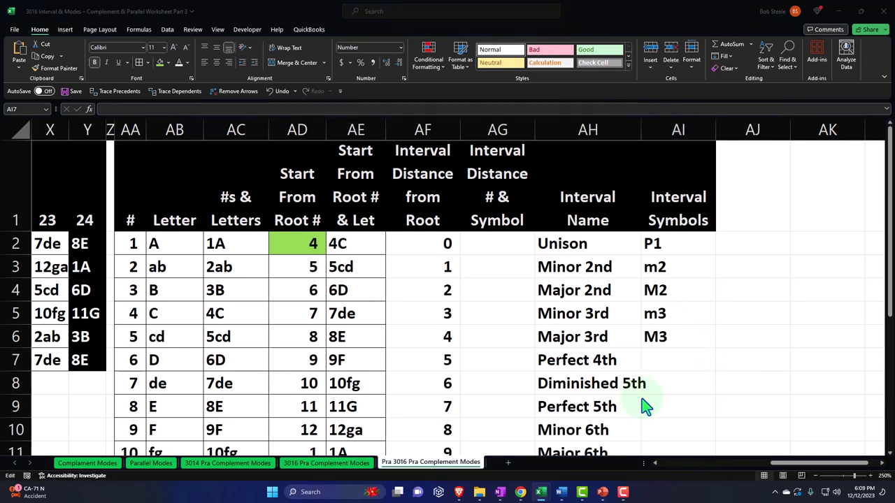
{"action": "left_click", "coordinate": [667, 361]}
{"action": "type", "text": "P4"}
{"action": "key", "text": "Return"}
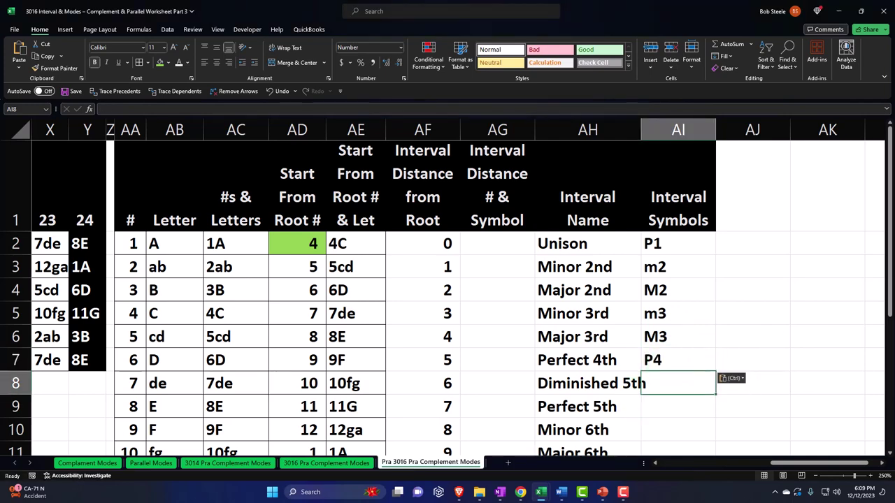
Enter "d5" in AI8 and widen column AH to fit the text "Diminished 5th".
{"action": "key", "text": "alt+Tab"}
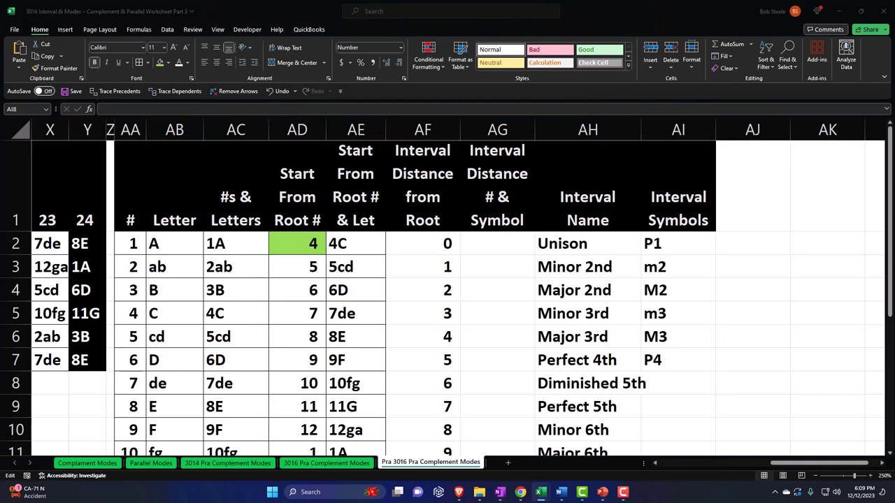
{"action": "left_click", "coordinate": [695, 383]}
{"action": "type", "text": "d5"}
{"action": "key", "text": "Return"}
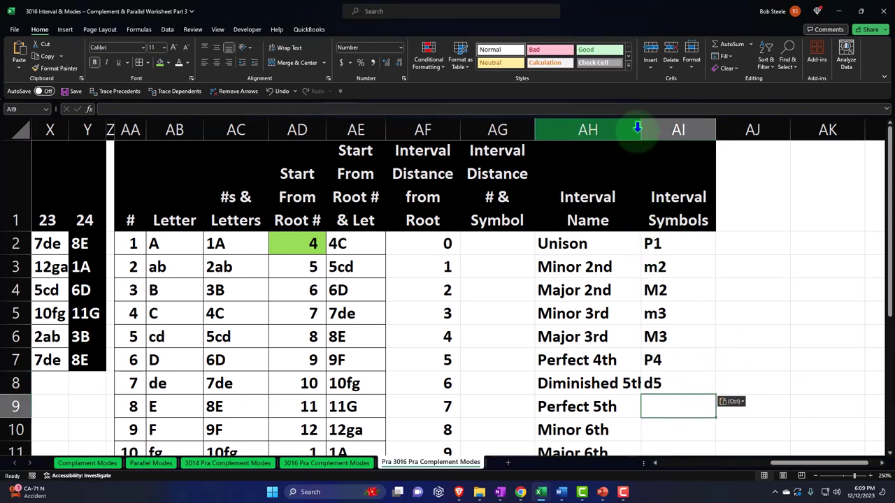
{"action": "left_click_drag", "start_coordinate": [641, 130], "coordinate": [652, 130]}
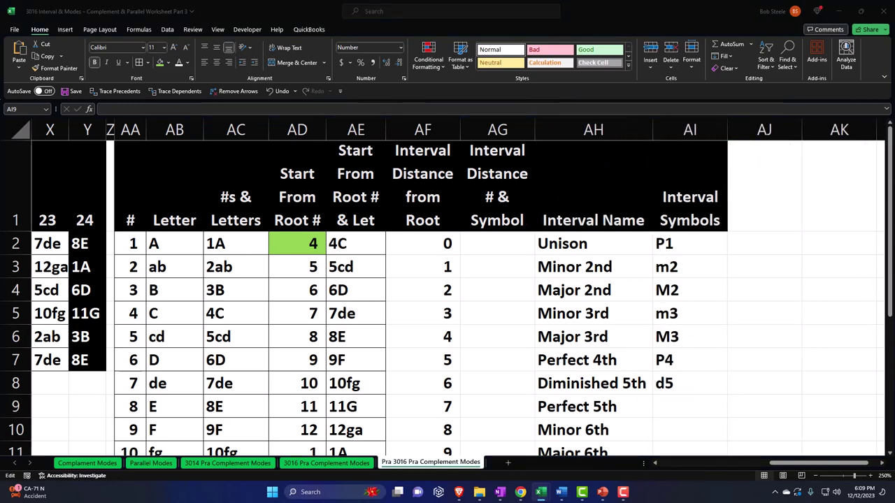
Enter the interval symbols "P5" in AI9 and "m6" in AI10.
{"action": "left_click", "coordinate": [715, 409]}
{"action": "type", "text": "P5"}
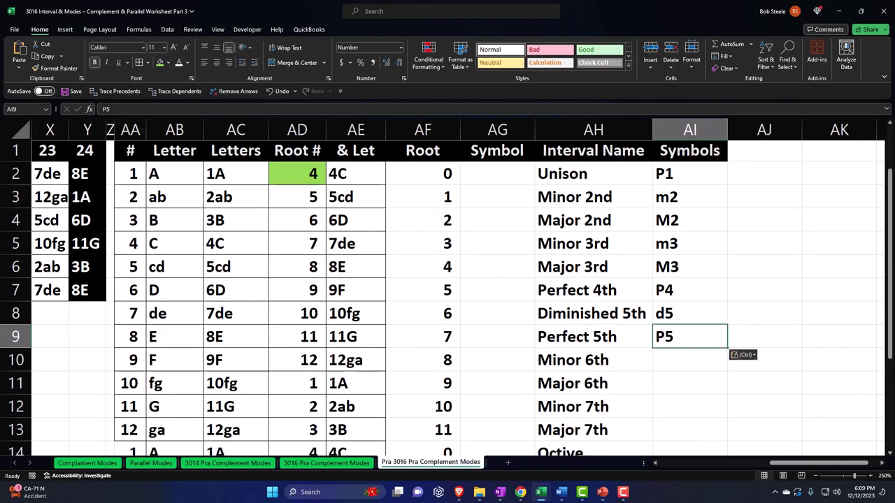
{"action": "key", "text": "F2"}
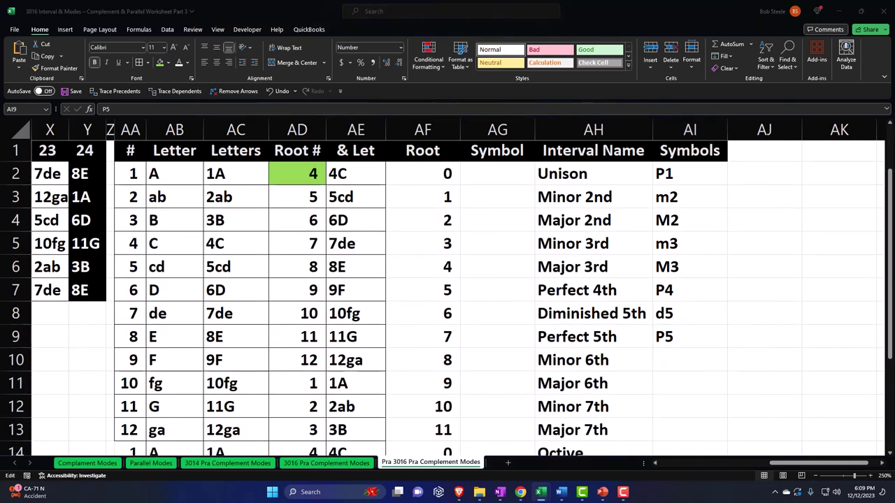
{"action": "left_click", "coordinate": [685, 361]}
{"action": "type", "text": "m6"}
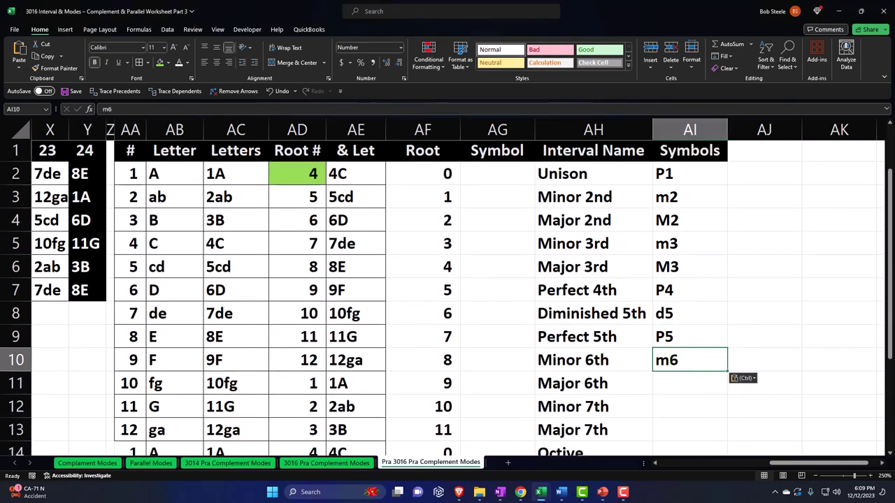
Enter the interval symbols "M6" in AI11 and "m7" in AI12.
{"action": "key", "text": "F2"}
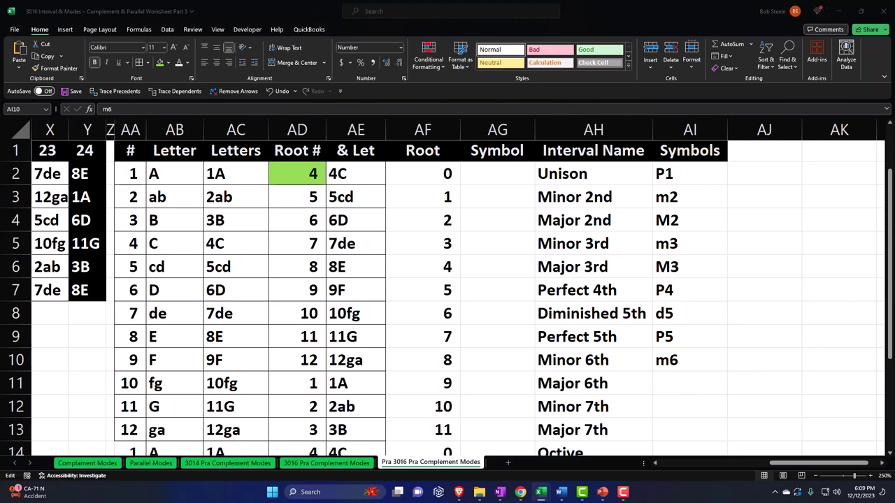
{"action": "left_click", "coordinate": [683, 379]}
{"action": "type", "text": "M6"}
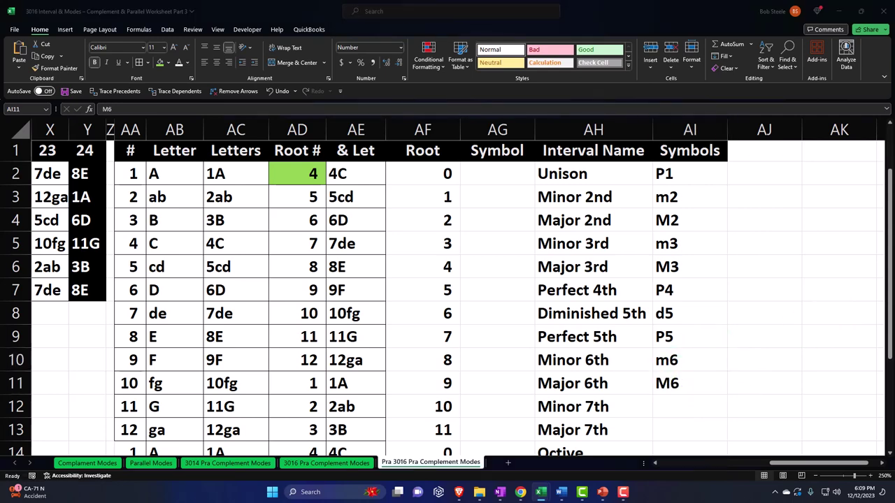
{"action": "key", "text": "F2"}
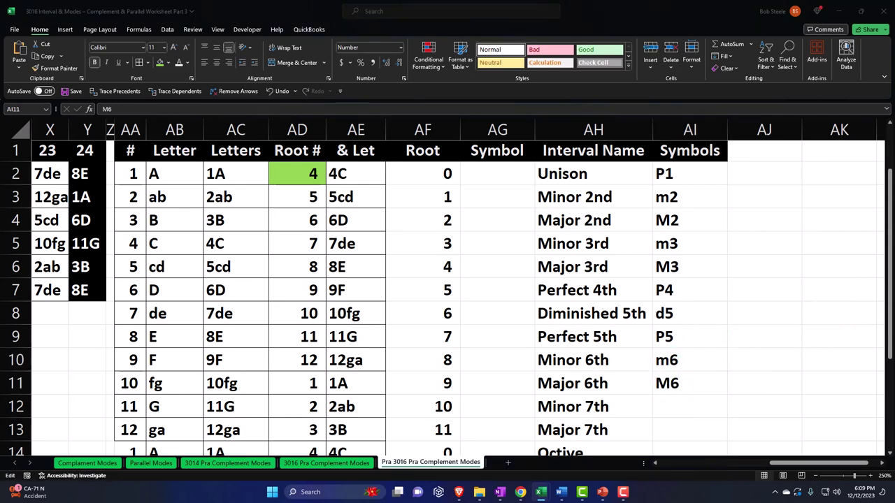
{"action": "left_click", "coordinate": [689, 406]}
{"action": "type", "text": "m7"}
{"action": "scroll", "coordinate": [689, 406], "scroll_direction": "down", "scroll_amount": 1}
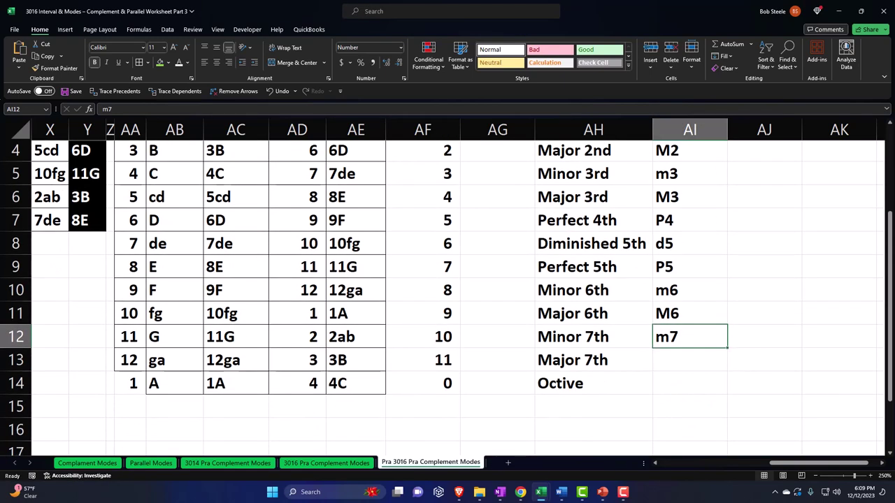
Enter the interval symbols "M7" in AI13 and "P8" in AI14.
{"action": "key", "text": "F2"}
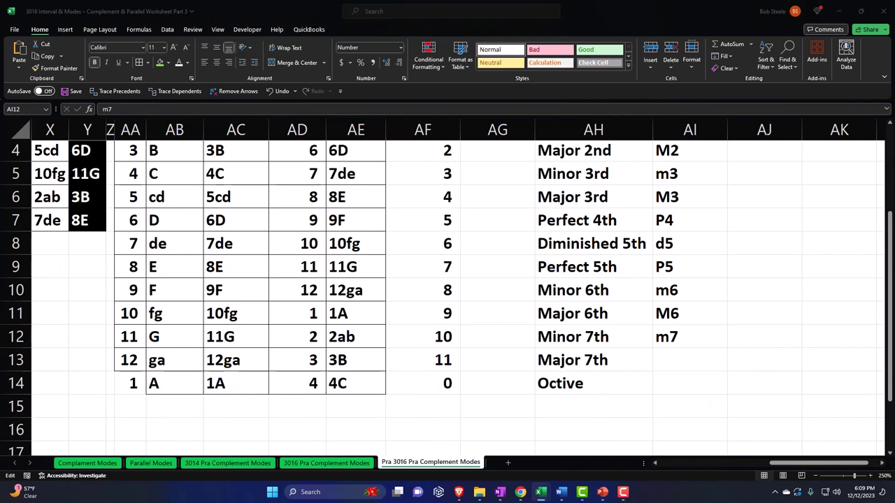
{"action": "left_click", "coordinate": [681, 368]}
{"action": "type", "text": "M7"}
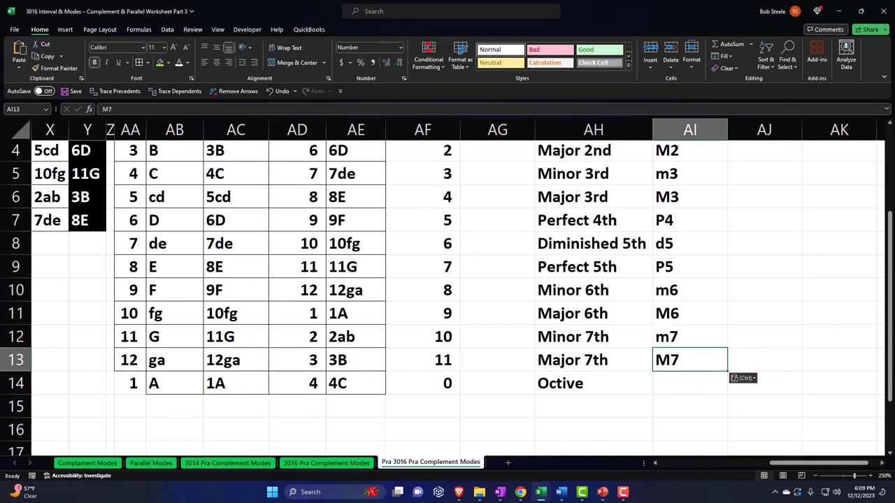
{"action": "key", "text": "F2"}
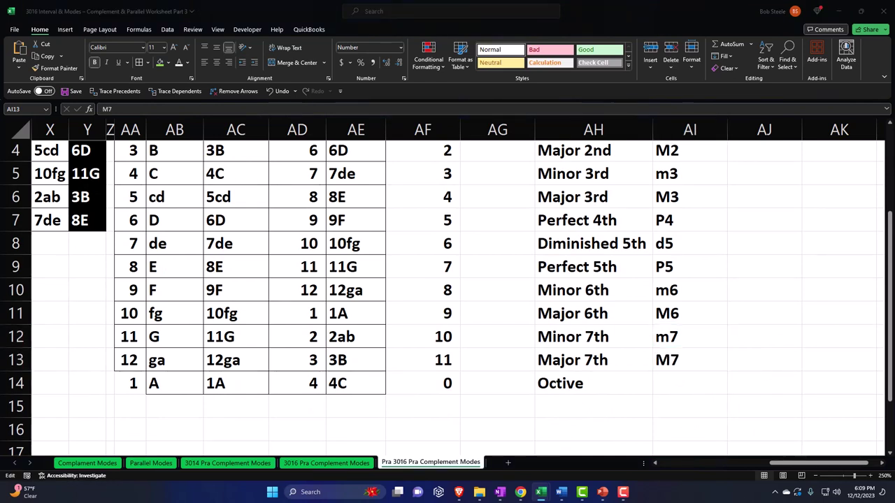
{"action": "left_click", "coordinate": [691, 377]}
{"action": "left_click", "coordinate": [661, 382]}
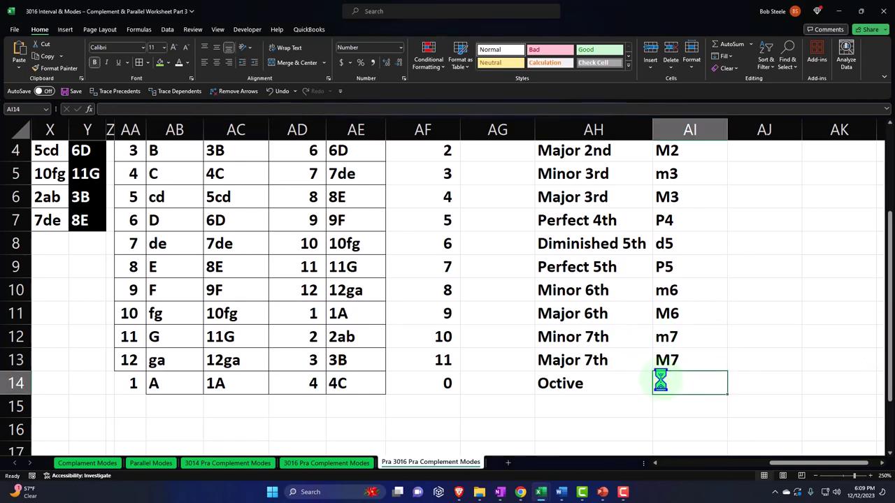
{"action": "type", "text": "P8"}
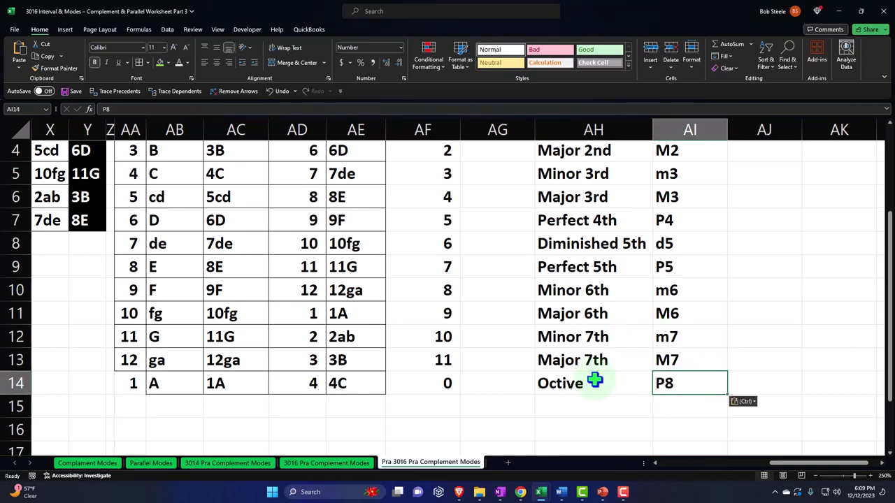
{"action": "scroll", "coordinate": [594, 379], "scroll_direction": "up", "scroll_amount": 3}
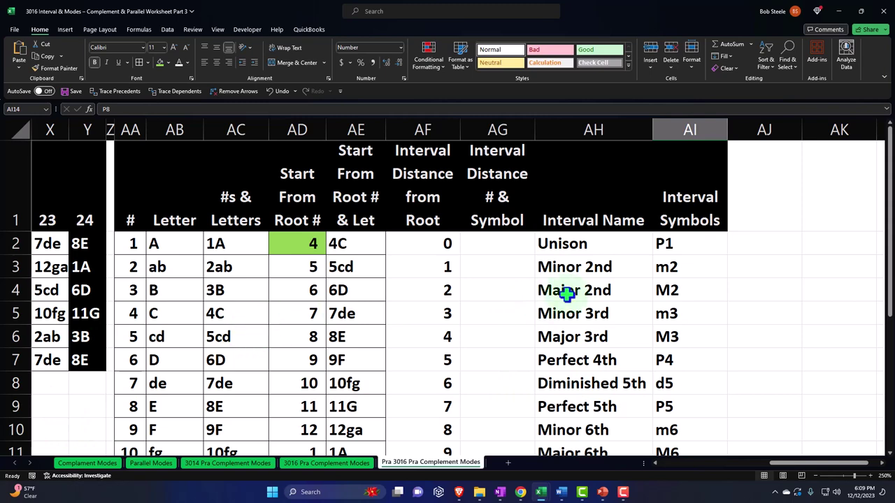
{"action": "left_click", "coordinate": [667, 247]}
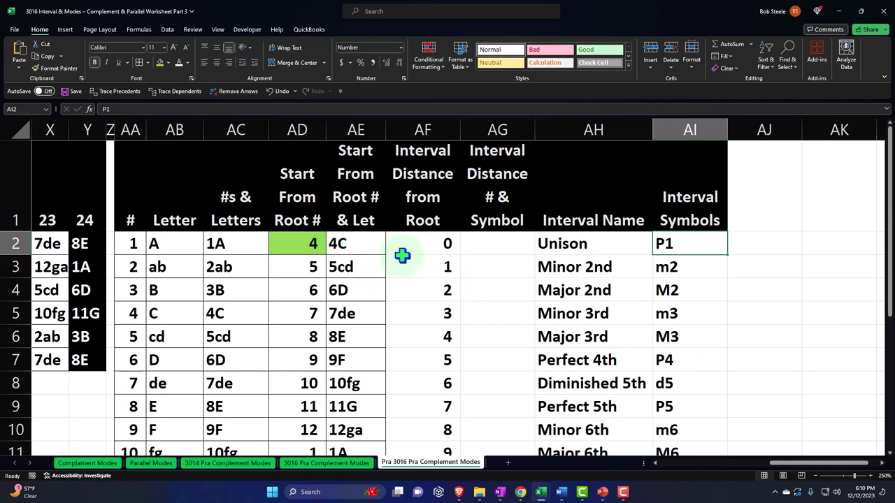
{"action": "left_click_drag", "start_coordinate": [417, 246], "coordinate": [425, 428]}
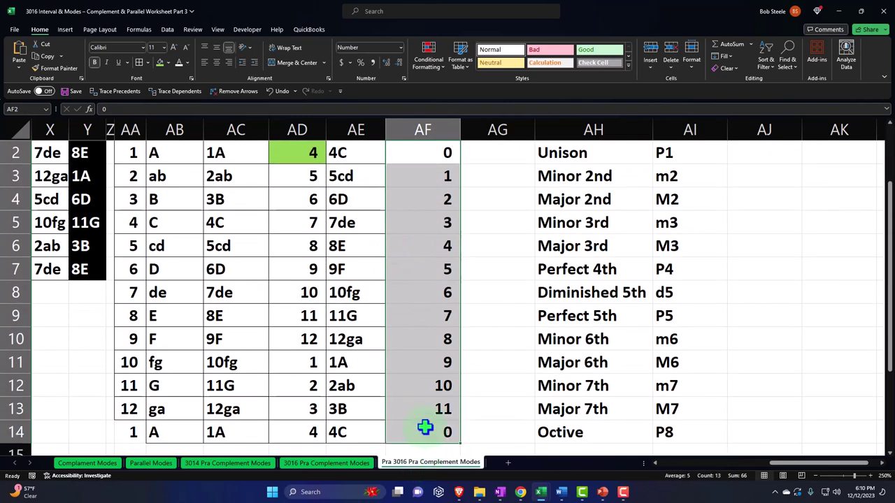
{"action": "scroll", "coordinate": [425, 427], "scroll_direction": "up", "scroll_amount": 1}
{"action": "left_click", "coordinate": [691, 248]}
{"action": "left_click", "coordinate": [446, 242]}
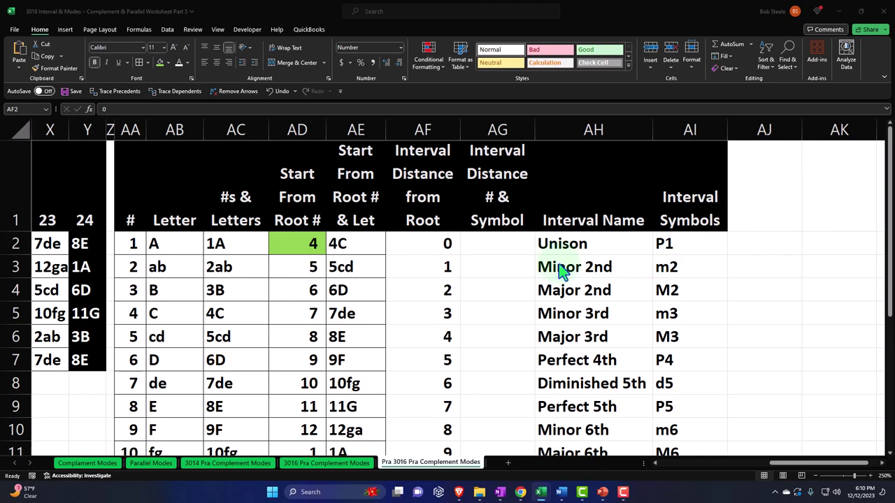
Enter the formula =AF2&AI2 in AG2 to combine the interval distance with its symbol.
{"action": "left_click", "coordinate": [488, 241]}
{"action": "type", "text": "="}
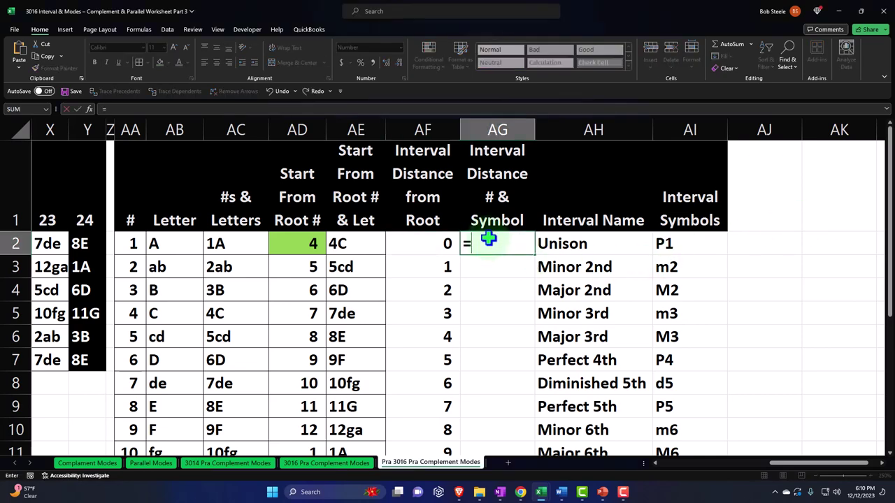
{"action": "key", "text": "Left"}
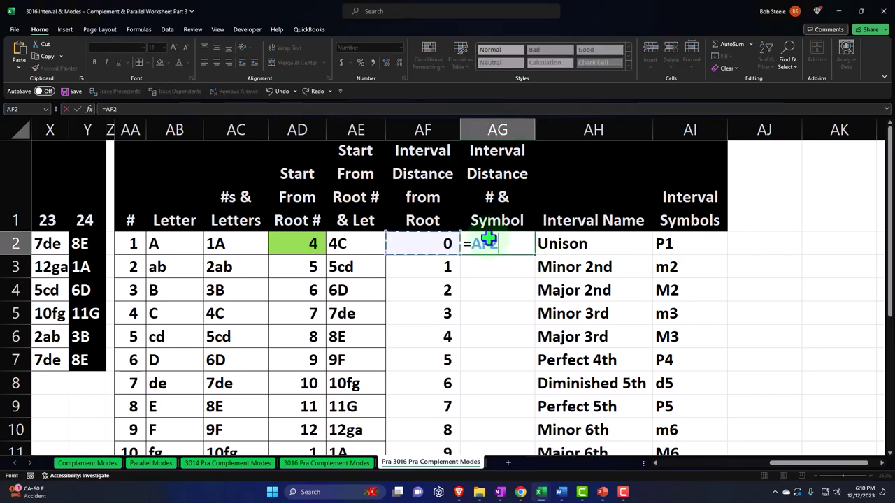
{"action": "type", "text": "&"}
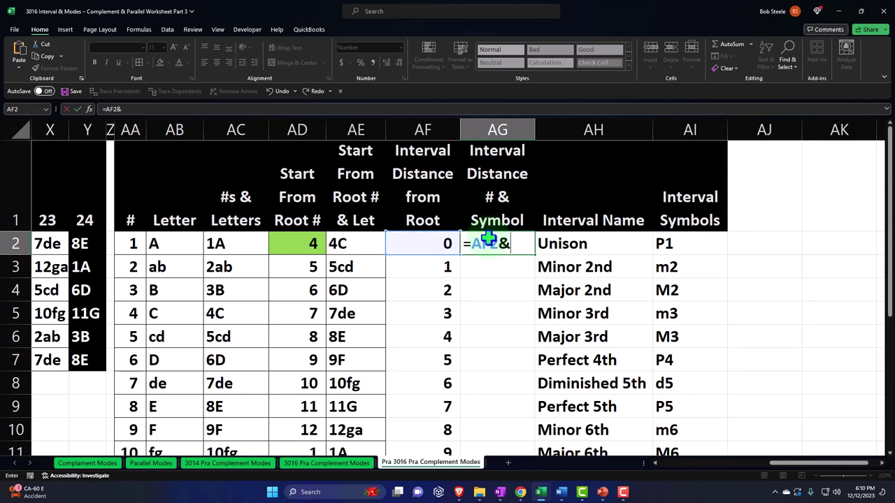
{"action": "key", "text": "Right"}
{"action": "key", "text": "Right"}
{"action": "key", "text": "Return"}
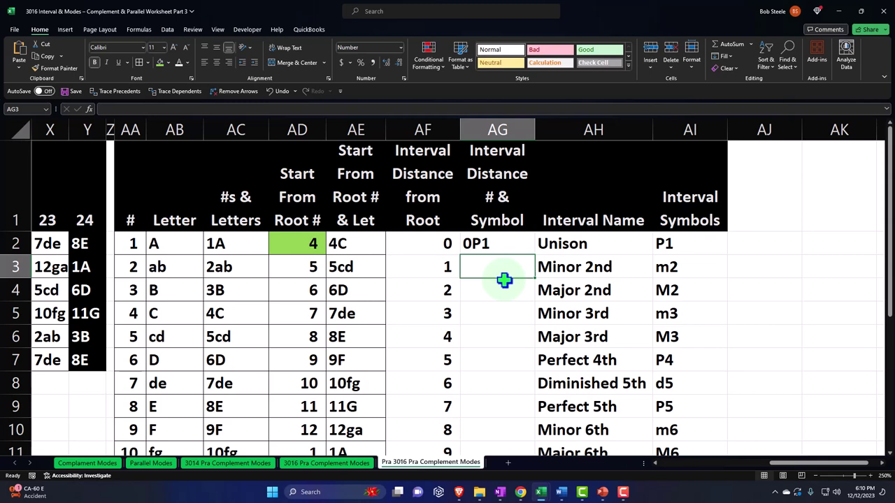
Insert a hyphen between the distance and the symbol in AG2, making the formula =AF2&"-"&AI2.
{"action": "double_click", "coordinate": [475, 243]}
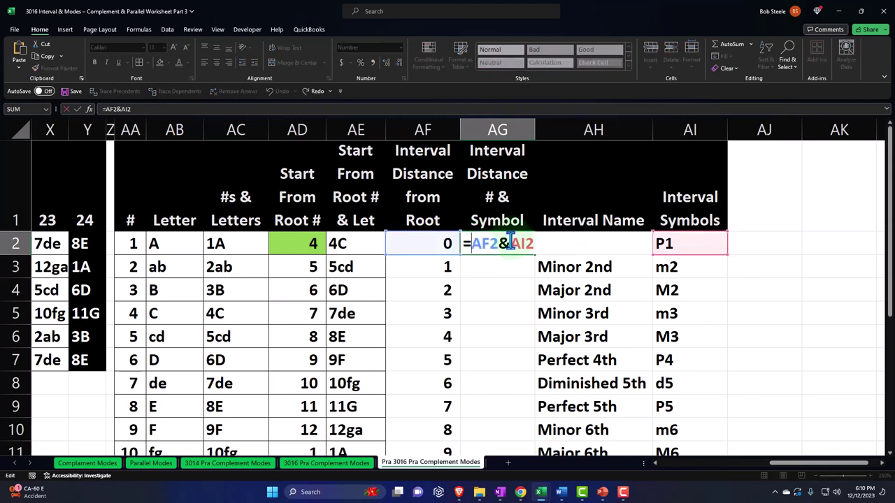
{"action": "left_click", "coordinate": [513, 244]}
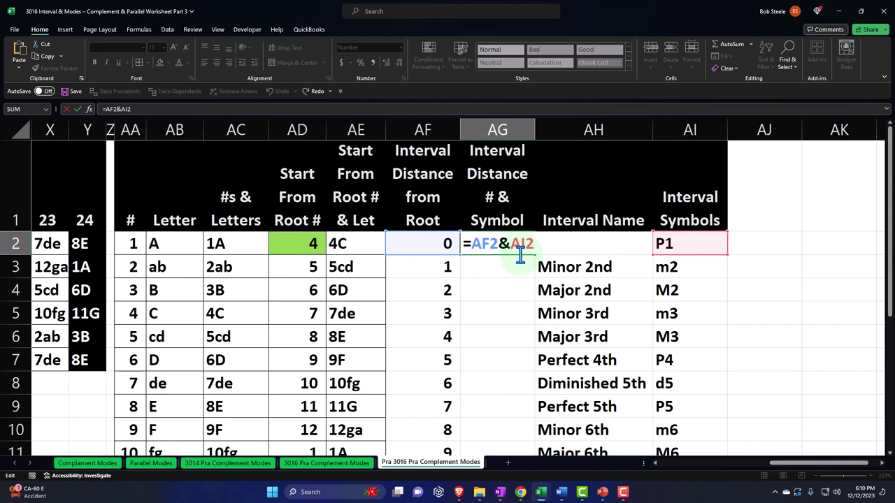
{"action": "type", "text": "\""}
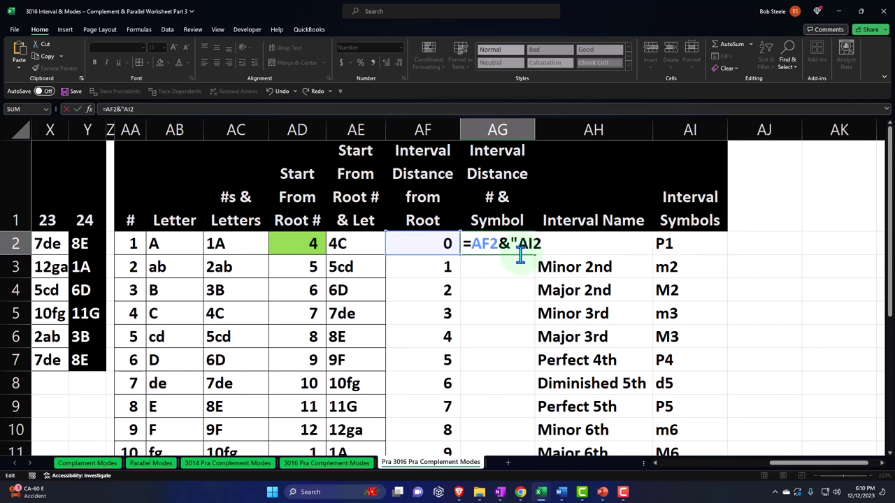
{"action": "type", "text": "-\""}
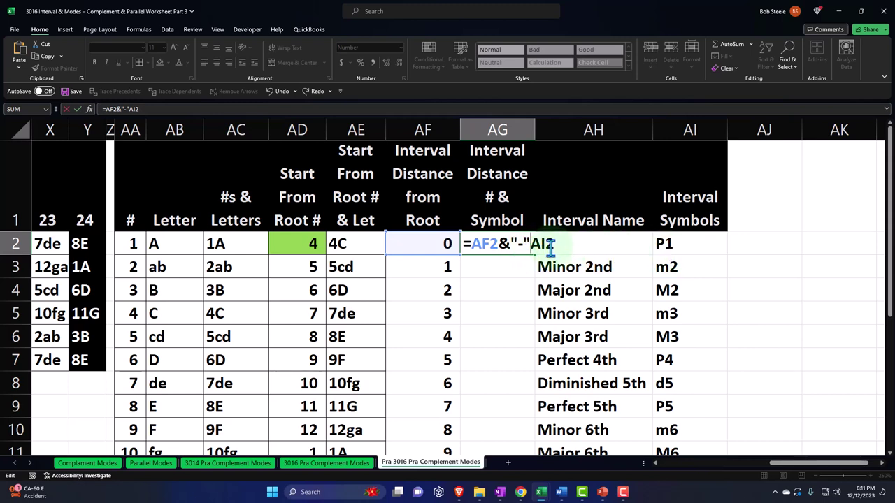
{"action": "type", "text": "&"}
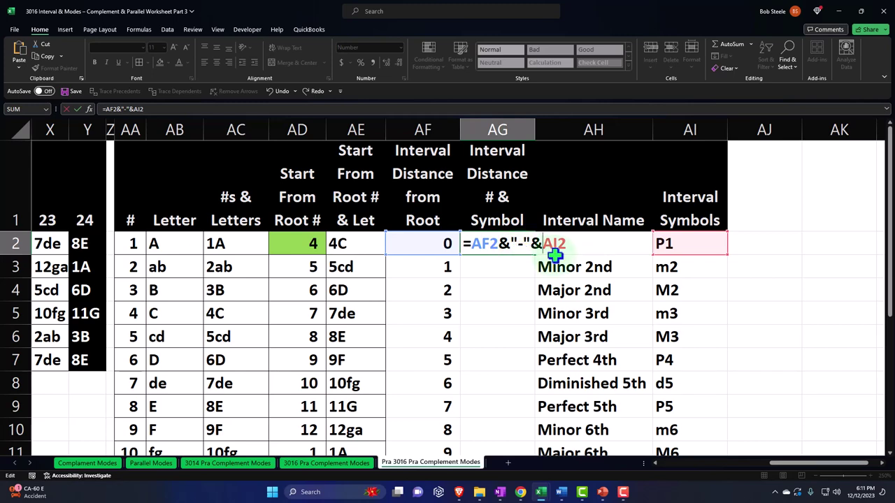
{"action": "key", "text": "Return"}
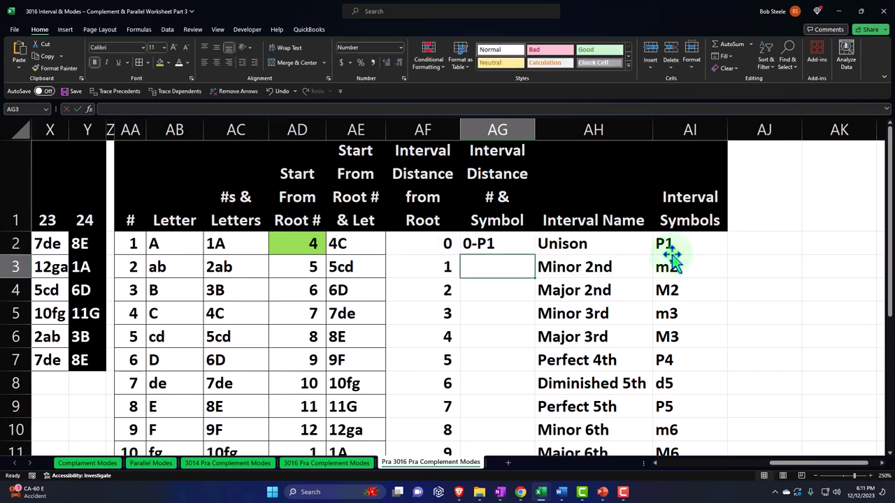
Fill the combined distance and symbol formula from AG2 down through AG14.
{"action": "left_click", "coordinate": [521, 246]}
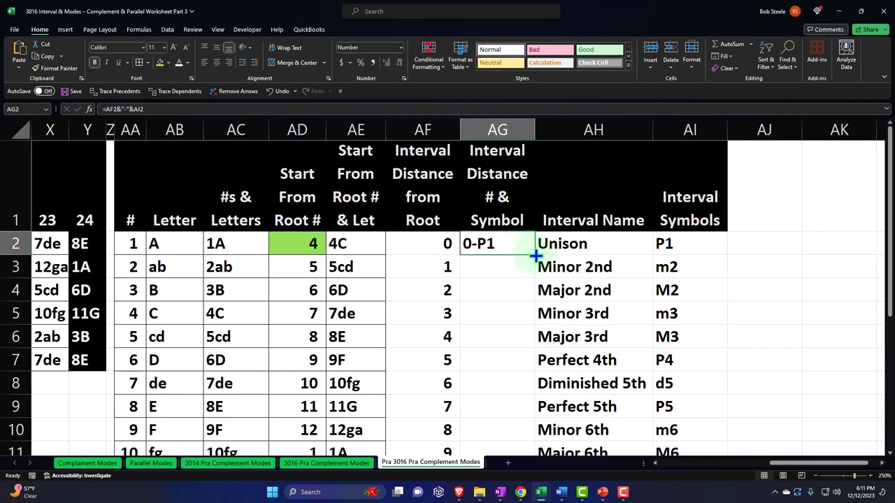
{"action": "double_click", "coordinate": [535, 255]}
{"action": "scroll", "coordinate": [536, 256], "scroll_direction": "down", "scroll_amount": 1}
{"action": "scroll", "coordinate": [536, 256], "scroll_direction": "down", "scroll_amount": 2}
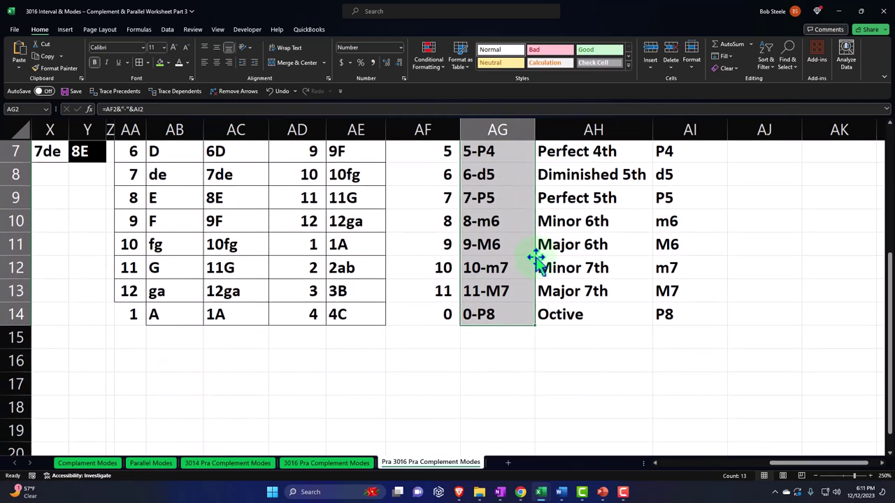
{"action": "scroll", "coordinate": [494, 343], "scroll_direction": "up", "scroll_amount": 2}
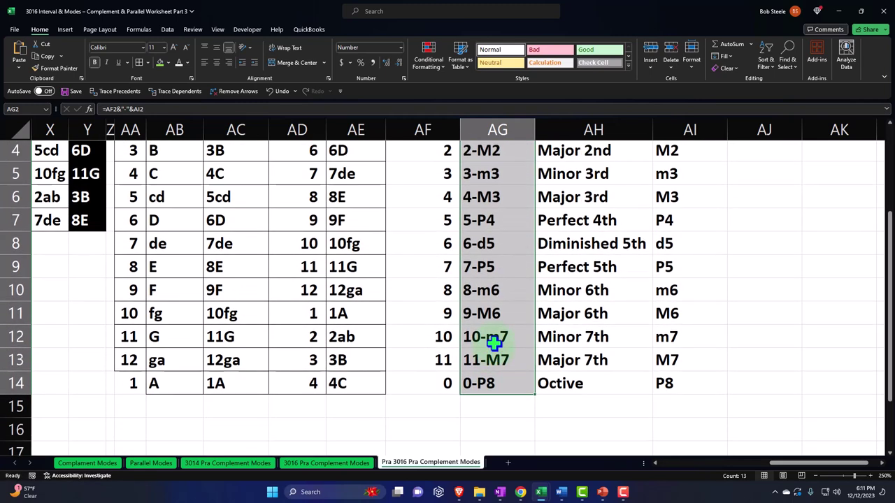
{"action": "left_click", "coordinate": [488, 263]}
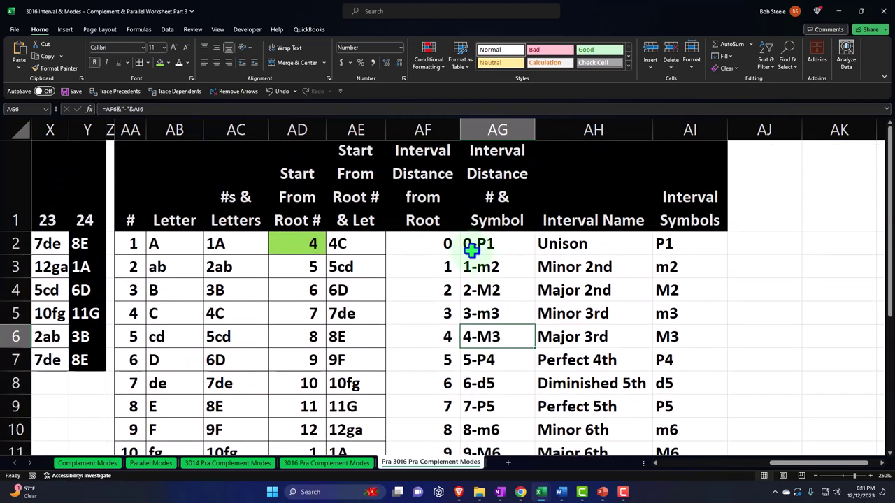
{"action": "left_click", "coordinate": [472, 244]}
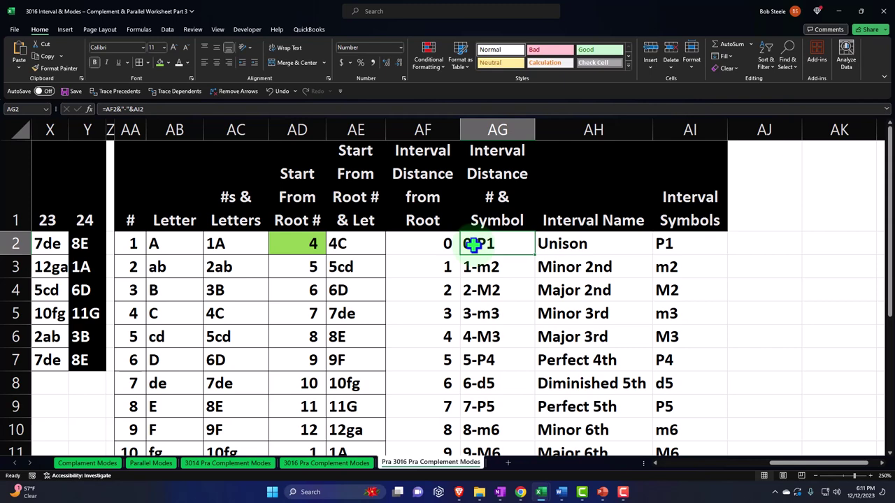
Enter the column header "Alternate" in AJ1.
{"action": "left_click", "coordinate": [675, 272]}
{"action": "left_click", "coordinate": [755, 210]}
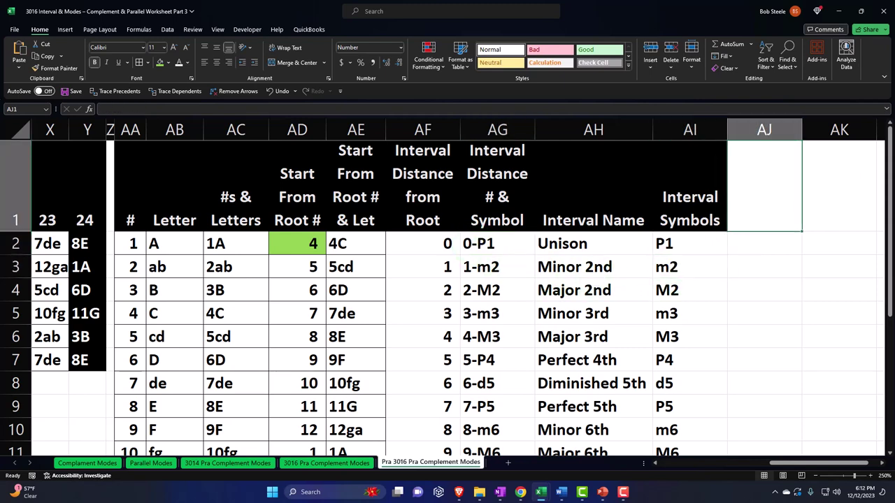
{"action": "key", "text": "F2"}
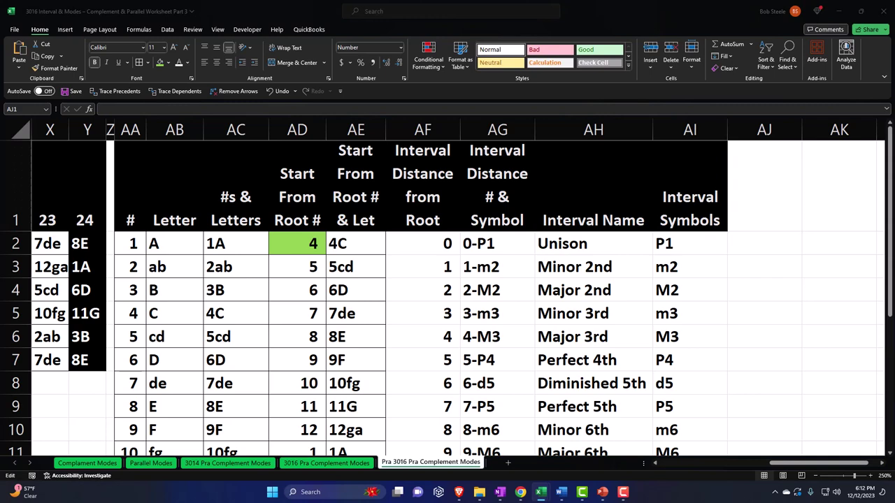
{"action": "left_click", "coordinate": [783, 212]}
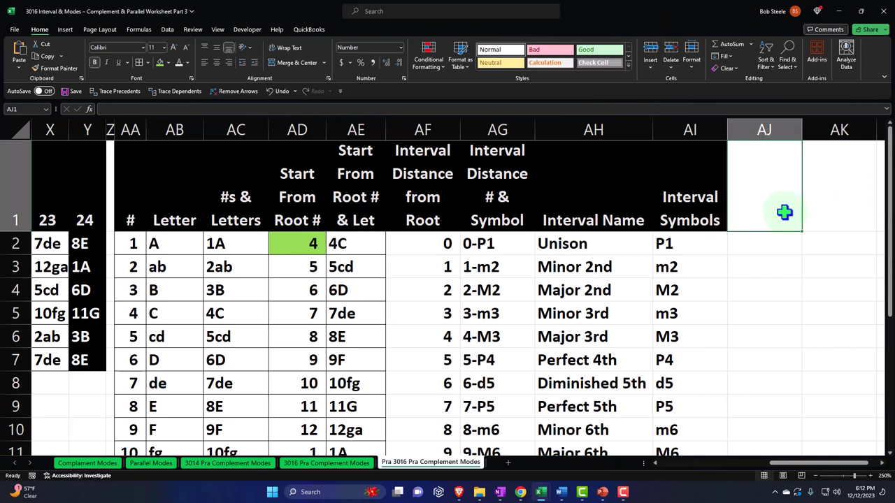
{"action": "type", "text": "Alternate"}
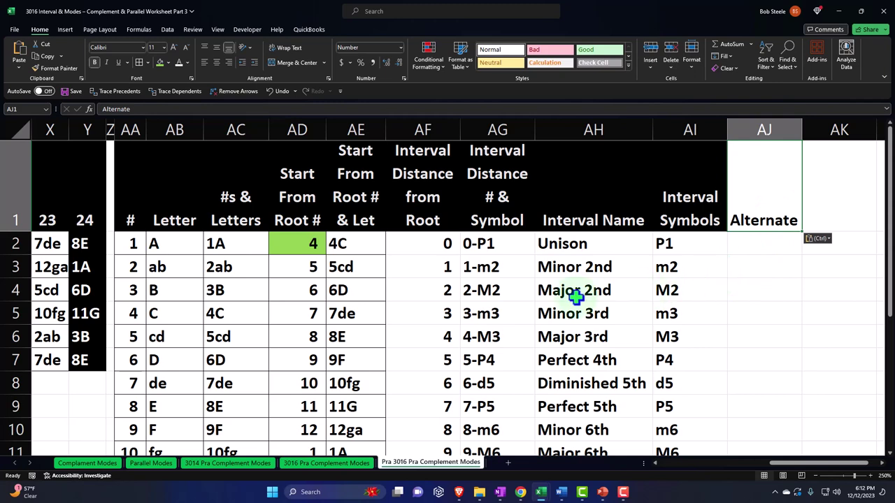
Step through the note letters in column AB from A to E and examine the in-between note ab.
{"action": "left_click", "coordinate": [172, 245]}
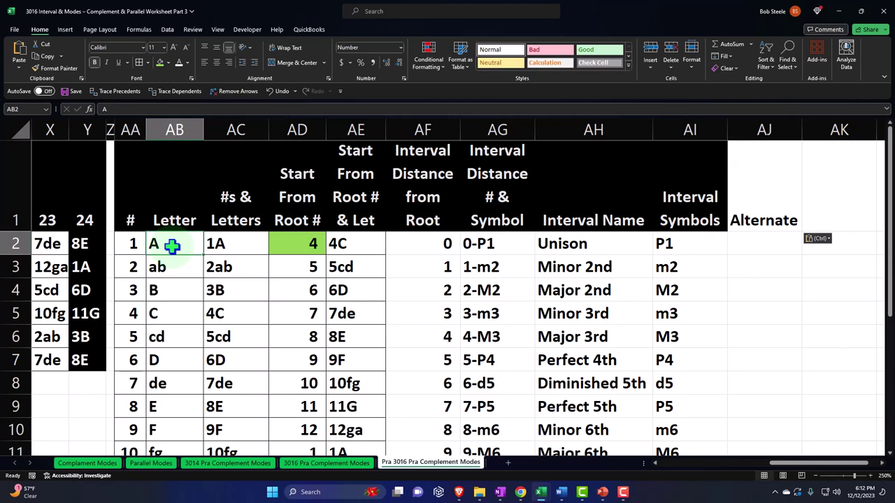
{"action": "key", "text": "Down"}
{"action": "key", "text": "Down"}
{"action": "key", "text": "Down"}
{"action": "key", "text": "Down"}
{"action": "key", "text": "Down"}
{"action": "key", "text": "Down"}
{"action": "key", "text": "Down"}
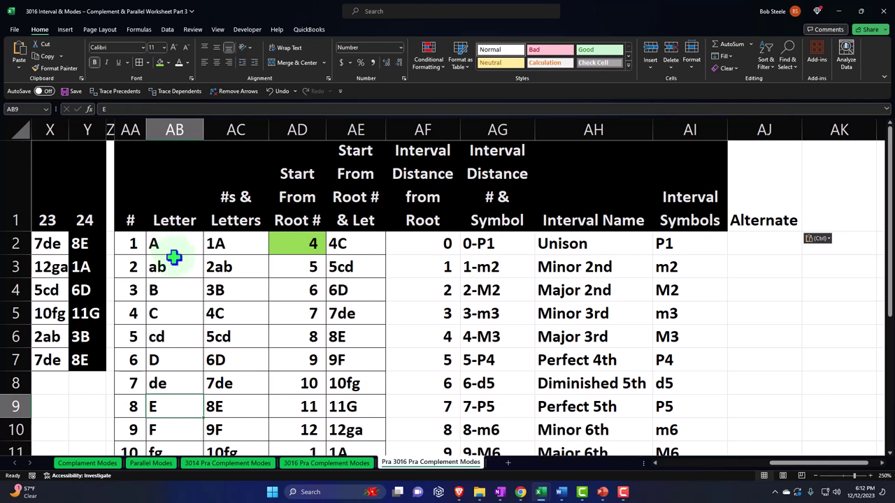
{"action": "left_click", "coordinate": [174, 264]}
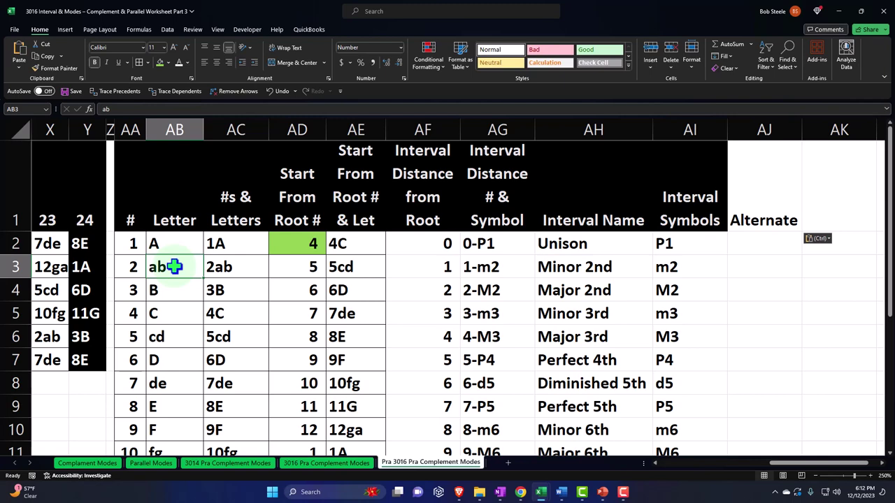
Copy the header formatting of Interval Symbols in AI1 onto the Alternate header in AJ1.
{"action": "left_click", "coordinate": [699, 197]}
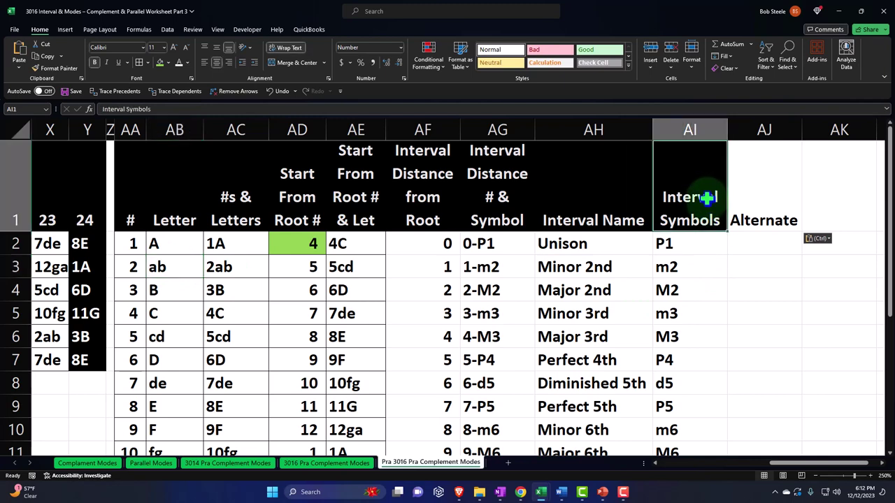
{"action": "left_click", "coordinate": [43, 67]}
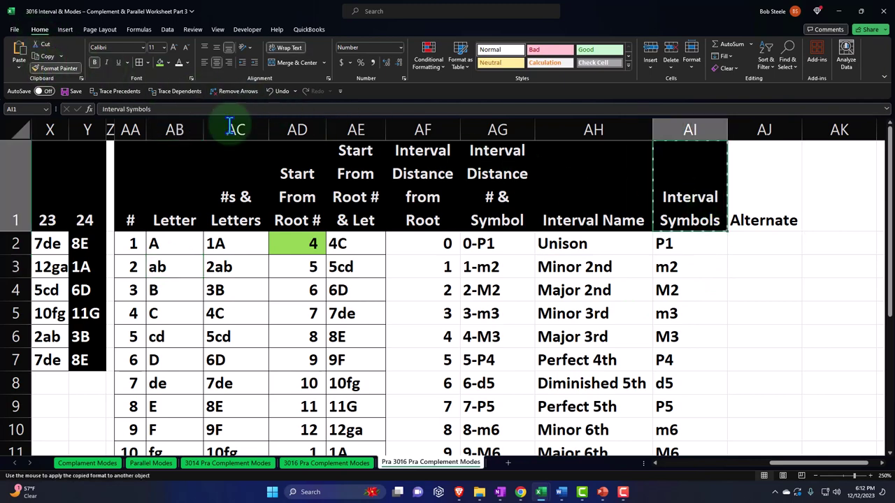
{"action": "left_click", "coordinate": [740, 221]}
Paste the alternate interval name "Diminished 2nd" into AJ2 and widen column AJ to fit it.
{"action": "left_click", "coordinate": [748, 244]}
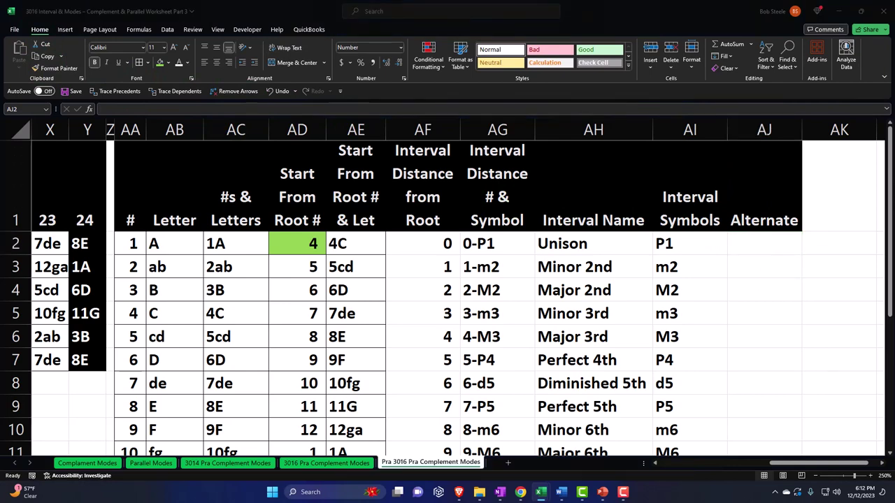
{"action": "key", "text": "F2"}
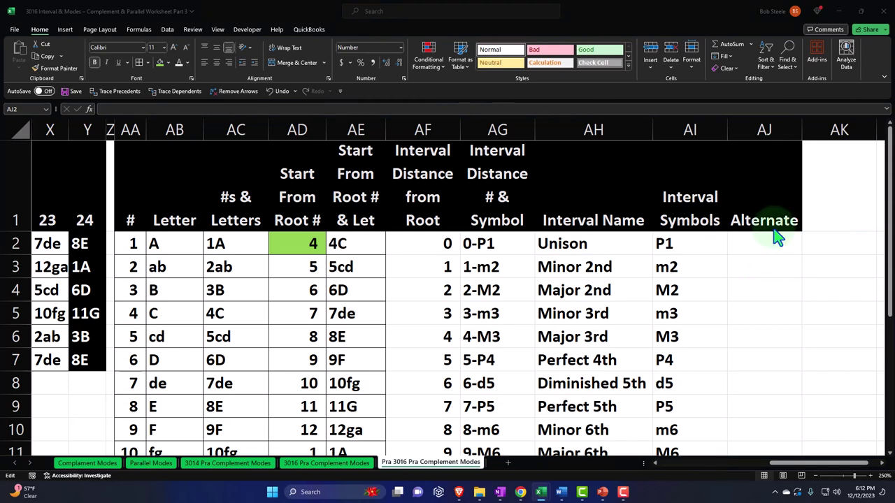
{"action": "left_click", "coordinate": [753, 244]}
{"action": "key", "text": "ctrl+v"}
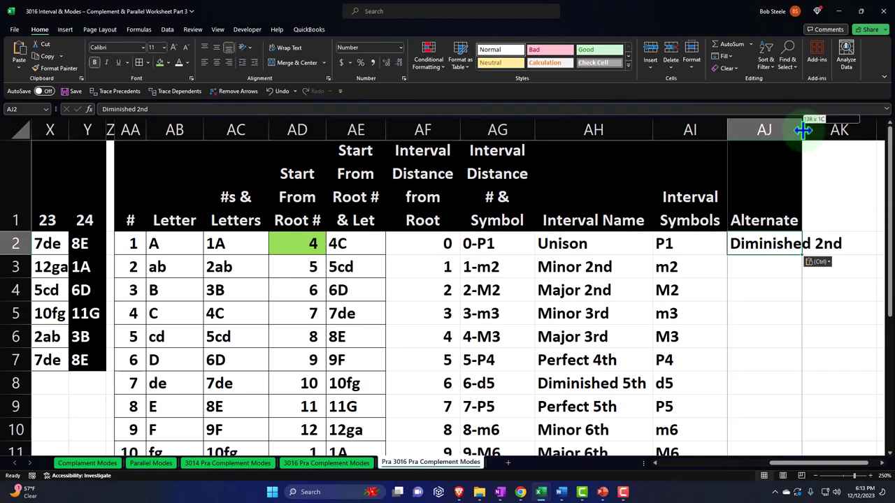
{"action": "left_click_drag", "start_coordinate": [802, 128], "coordinate": [843, 127]}
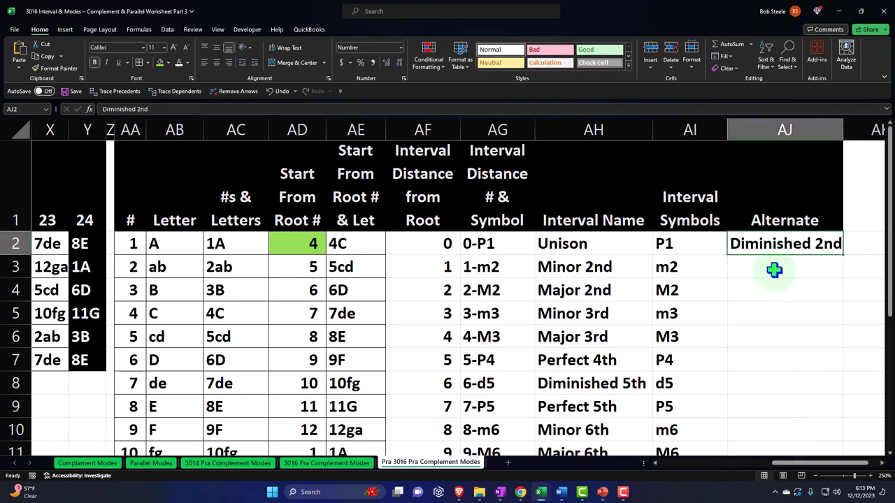
Paste the alternate interval names "Augmented 1st" into AJ3 and "Diminished 3rd" into AJ4.
{"action": "left_click", "coordinate": [671, 266]}
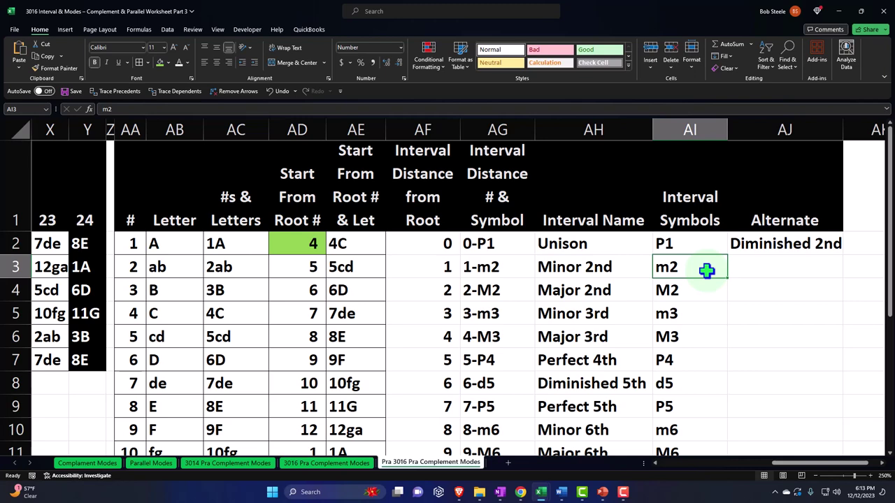
{"action": "key", "text": "F2"}
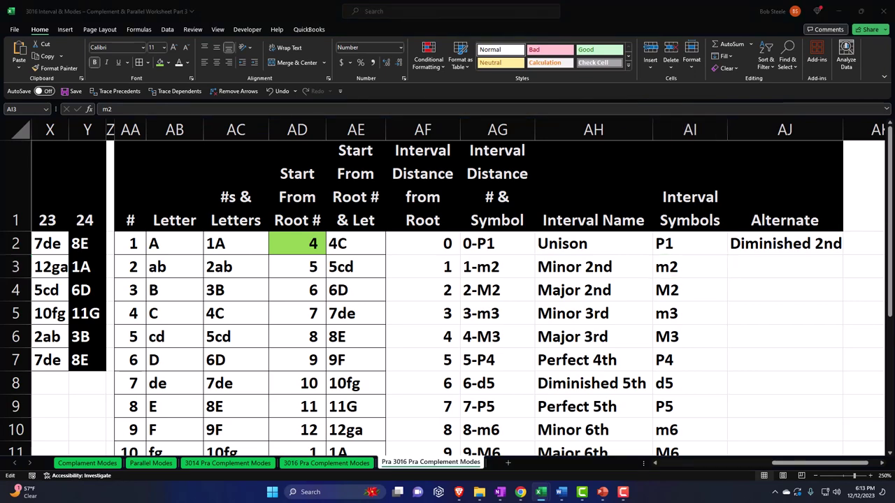
{"action": "key", "text": "Escape"}
{"action": "left_click", "coordinate": [765, 274]}
{"action": "key", "text": "ctrl+v"}
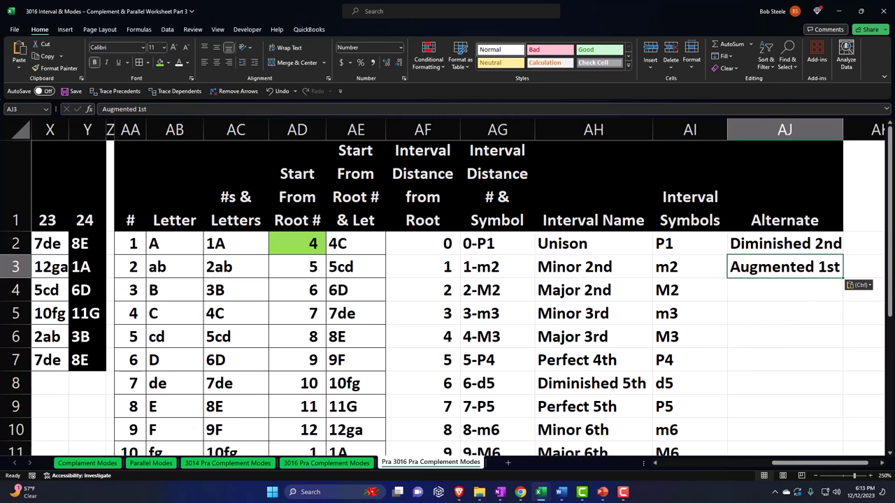
{"action": "key", "text": "F2"}
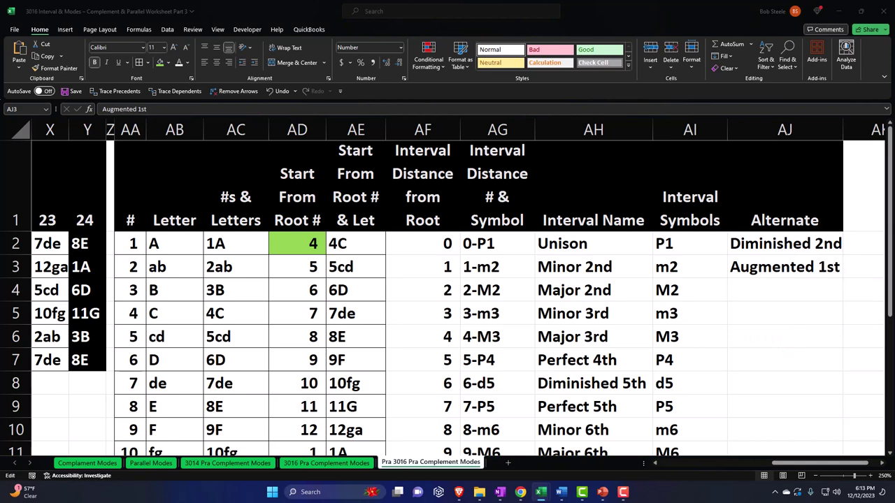
{"action": "left_click", "coordinate": [771, 290]}
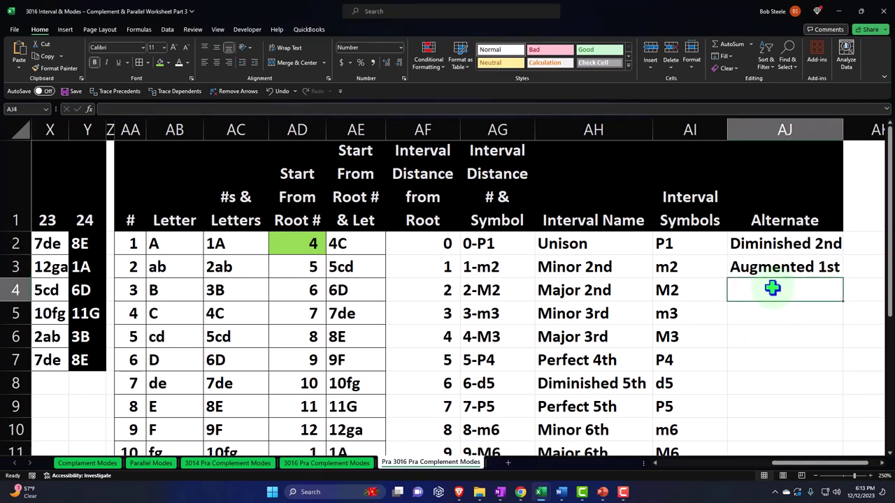
{"action": "key", "text": "ctrl+v"}
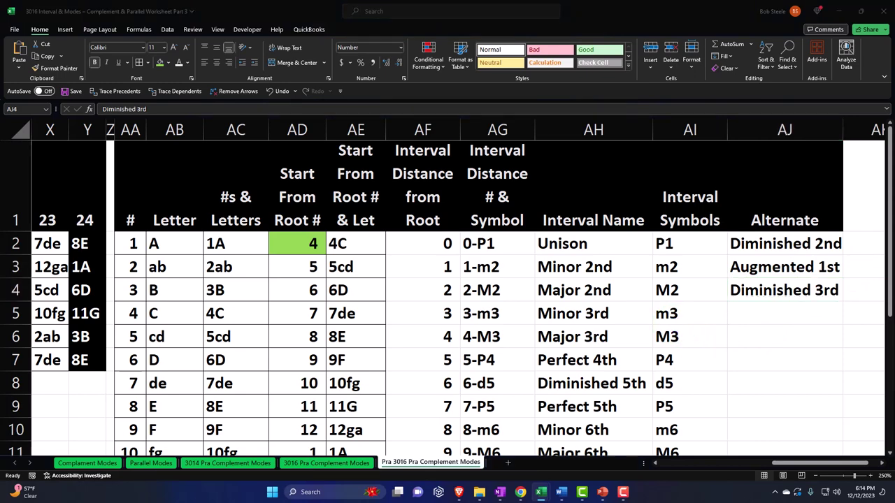
Paste the remaining alternate interval names, from "Augmented 2nd" to "Augmented 7th", into AJ5 through AJ14.
{"action": "key", "text": "F2"}
{"action": "key", "text": "Escape"}
{"action": "left_click", "coordinate": [748, 313]}
{"action": "key", "text": "ctrl+v"}
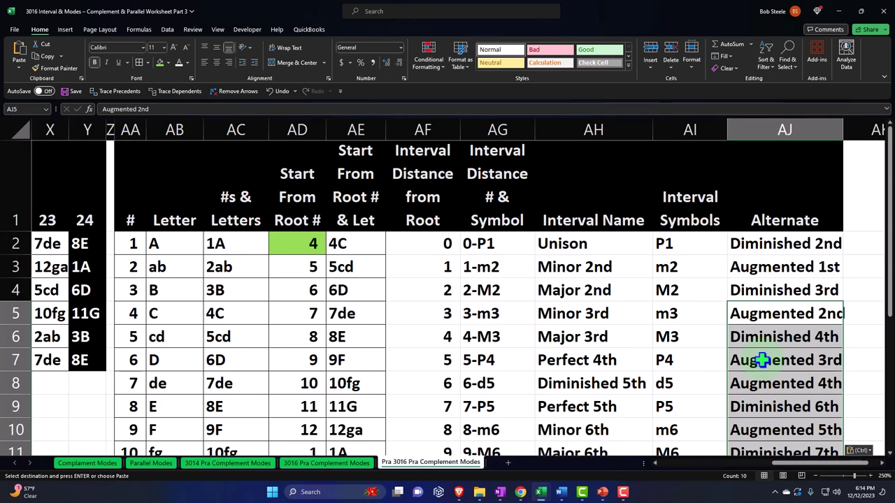
{"action": "left_click", "coordinate": [774, 287]}
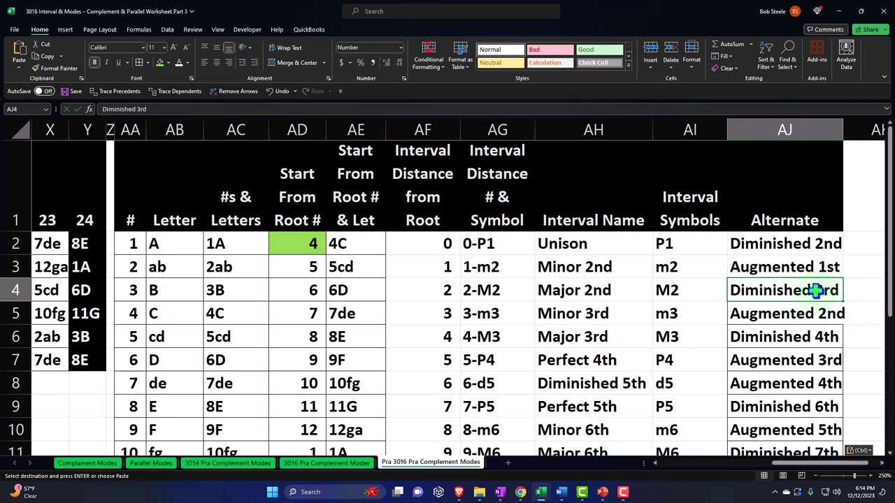
{"action": "left_click", "coordinate": [770, 270]}
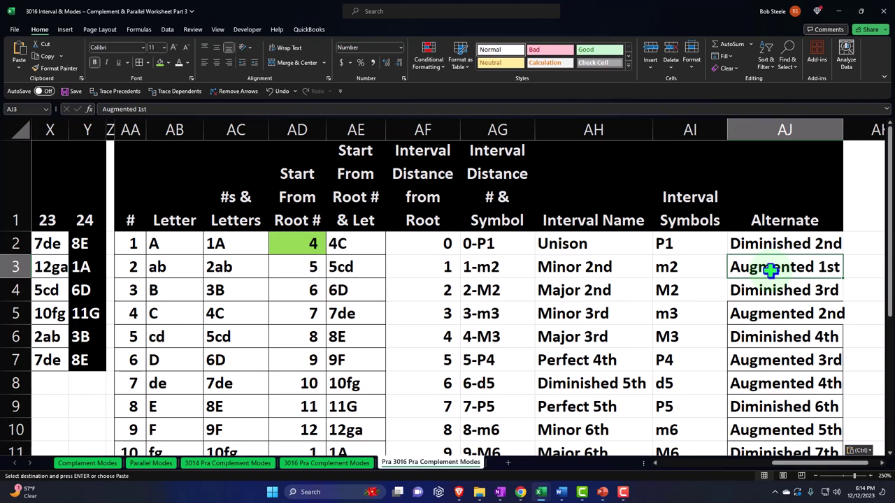
{"action": "left_click", "coordinate": [678, 244]}
{"action": "left_click_drag", "start_coordinate": [678, 244], "coordinate": [697, 406]}
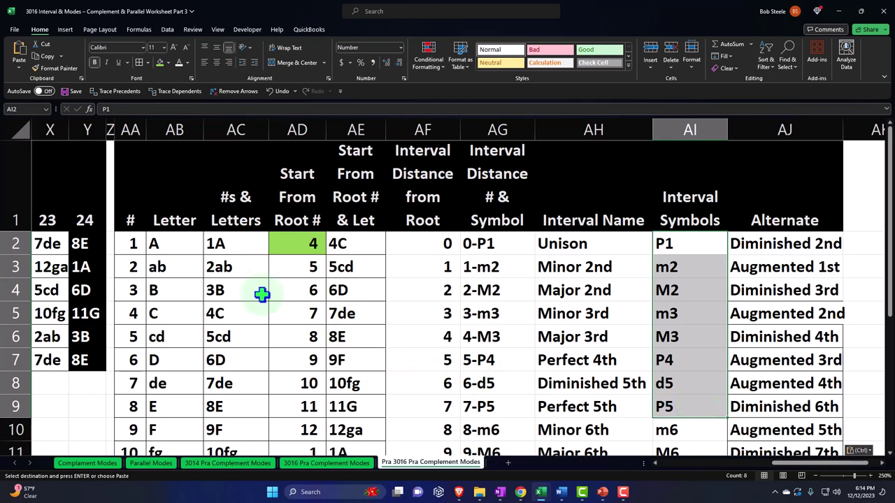
{"action": "left_click", "coordinate": [178, 266]}
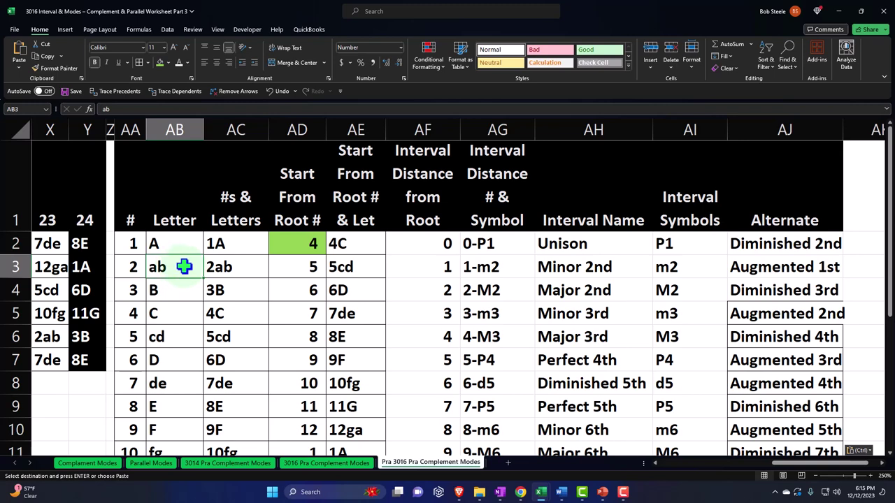
Apply borders to the interval table cells AF2 through AJ14.
{"action": "left_click_drag", "start_coordinate": [405, 245], "coordinate": [768, 417]}
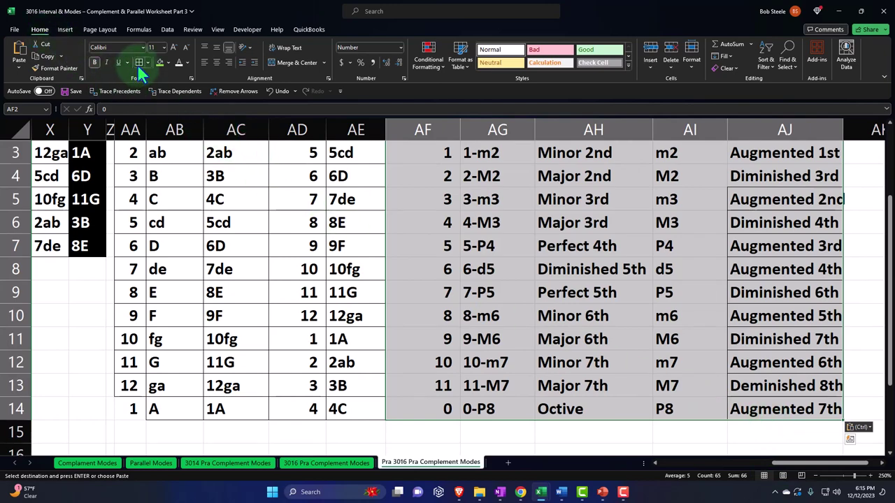
{"action": "scroll", "coordinate": [233, 174], "scroll_direction": "up", "scroll_amount": 1}
{"action": "key", "text": "Escape"}
{"action": "left_click", "coordinate": [326, 337]}
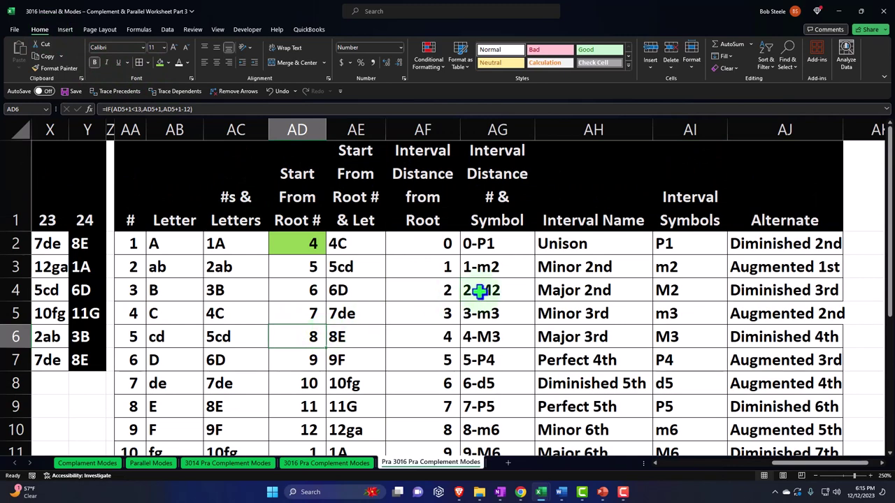
{"action": "left_click", "coordinate": [541, 281]}
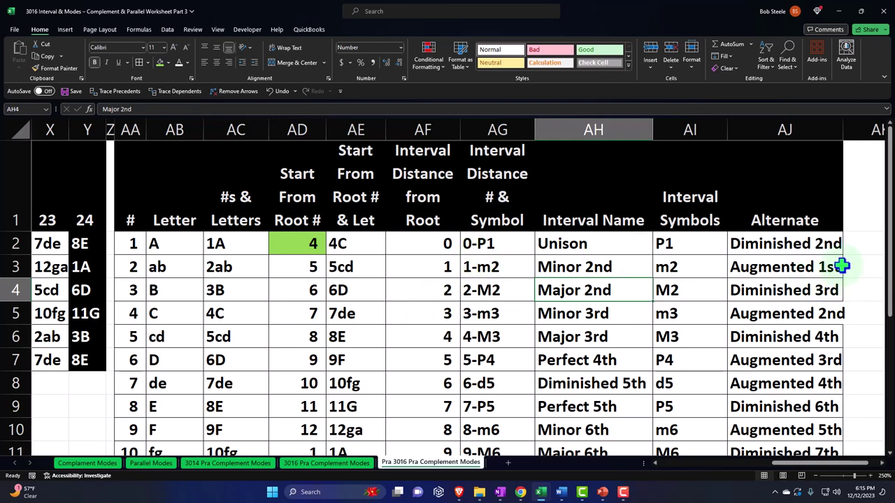
Return to the numbered note grid that starts in column A and examine its row 6.
{"action": "left_click", "coordinate": [551, 327]}
{"action": "key", "text": "Left"}
{"action": "key", "text": "Left"}
{"action": "key", "text": "Left"}
{"action": "key", "text": "Left"}
{"action": "key", "text": "Left"}
{"action": "key", "text": "Left"}
{"action": "key", "text": "Left"}
{"action": "key", "text": "Left"}
{"action": "key", "text": "Left"}
{"action": "key", "text": "Left"}
{"action": "key", "text": "Left"}
{"action": "key", "text": "Left"}
{"action": "key", "text": "Left"}
{"action": "key", "text": "Left"}
{"action": "key", "text": "Left"}
{"action": "key", "text": "Left"}
{"action": "key", "text": "Left"}
{"action": "key", "text": "Left"}
{"action": "key", "text": "Left"}
{"action": "key", "text": "Left"}
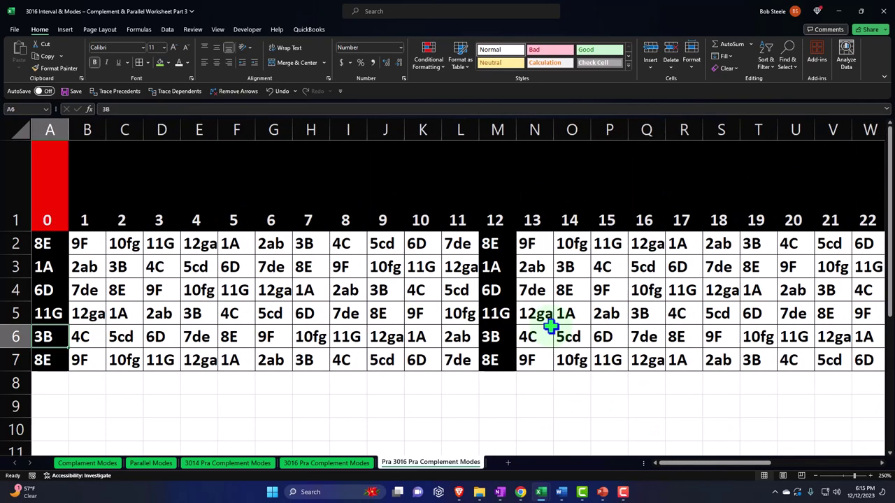
{"action": "left_click", "coordinate": [265, 331]}
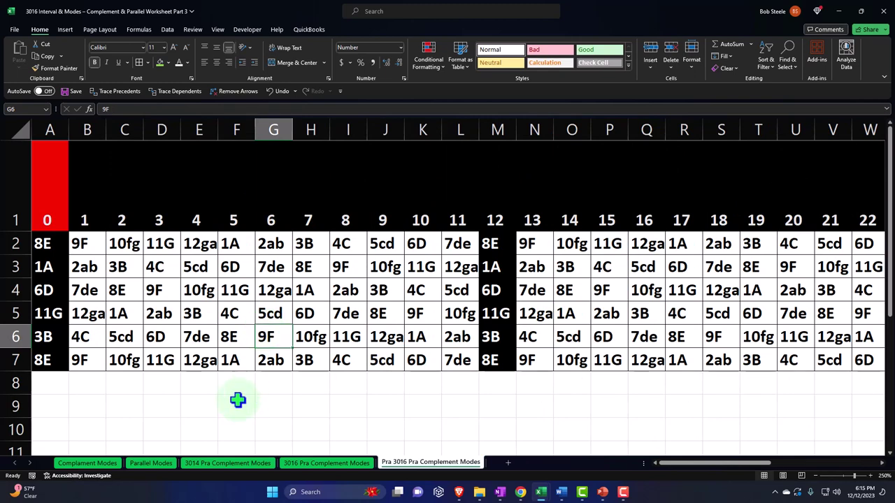